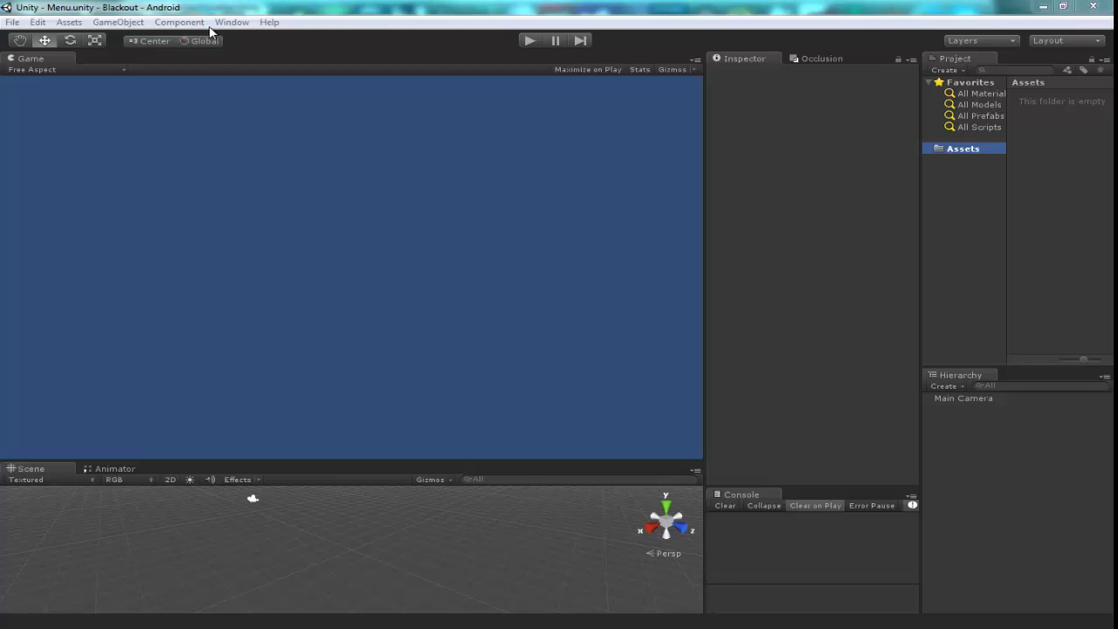
# Open the Android Player settings and review the Blackout bundle identifier
pyautogui.click(38, 22)
pyautogui.moveTo(83, 323)
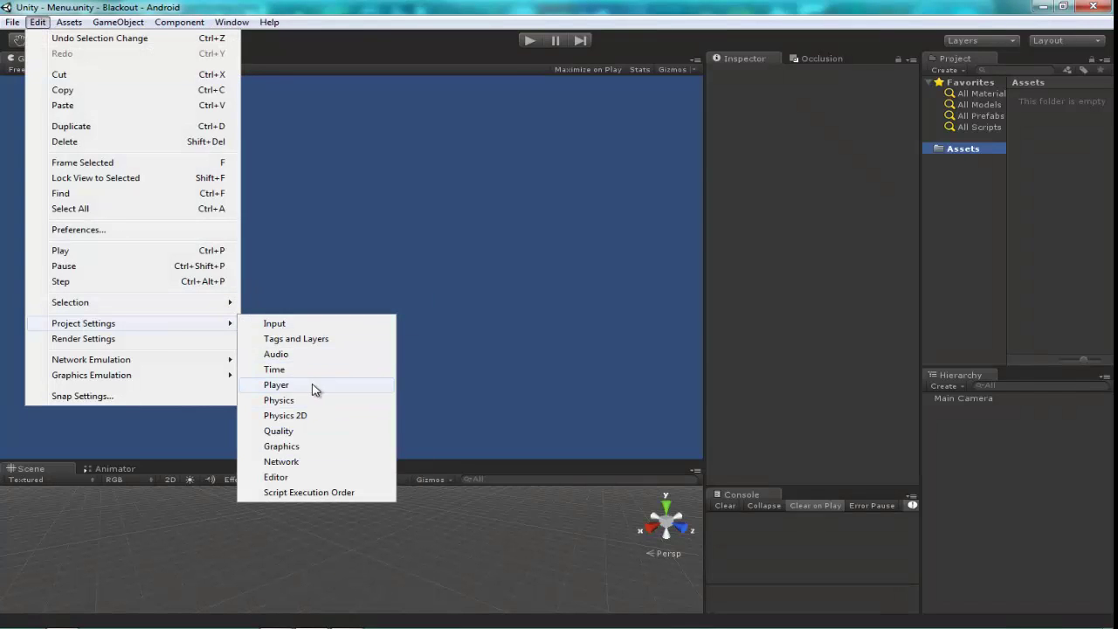
pyautogui.click(310, 385)
pyautogui.moveTo(911, 256); pyautogui.dragTo(916, 331)
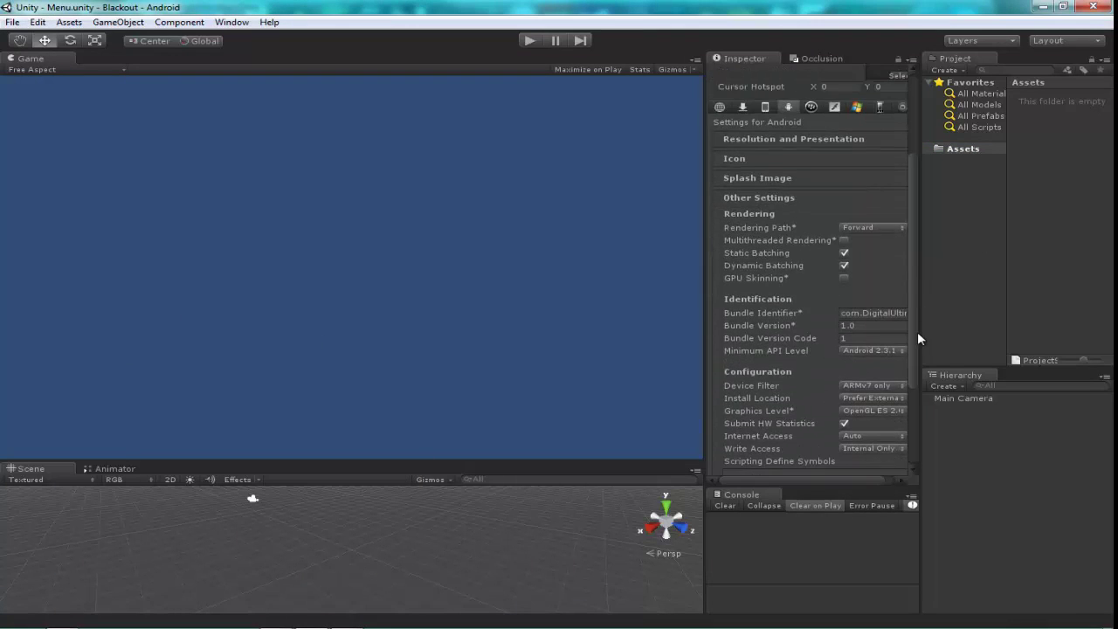
pyautogui.click(881, 305)
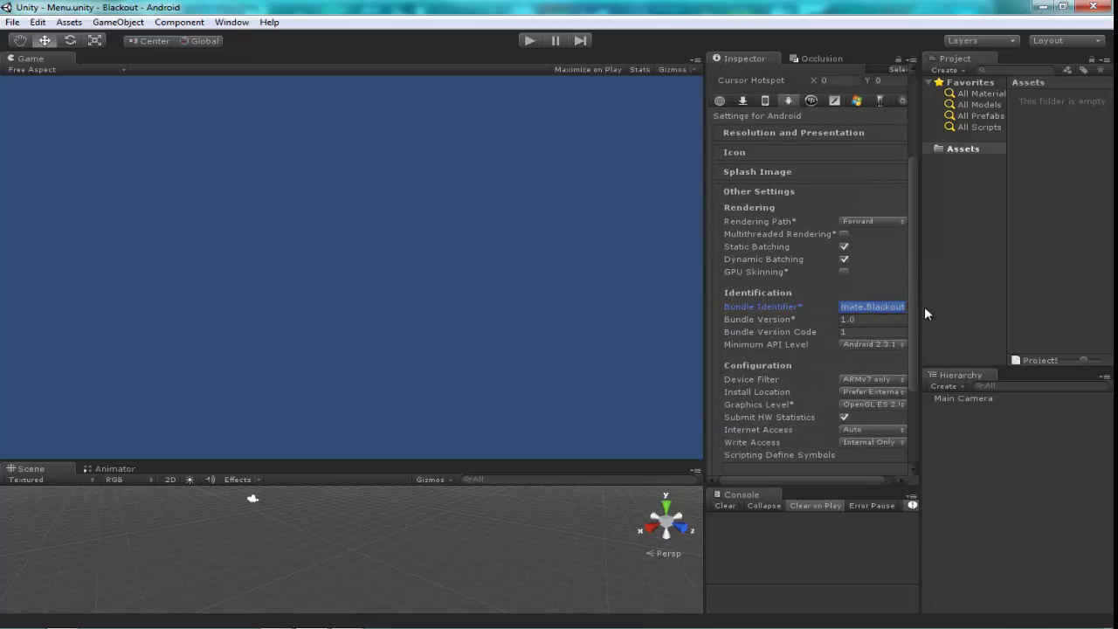
pyautogui.click(854, 307)
# Keep the minimum API level at Android 2.3.1
pyautogui.scroll(3, 869, 282)
pyautogui.scroll(3, 872, 234)
pyautogui.scroll(-8, 803, 146)
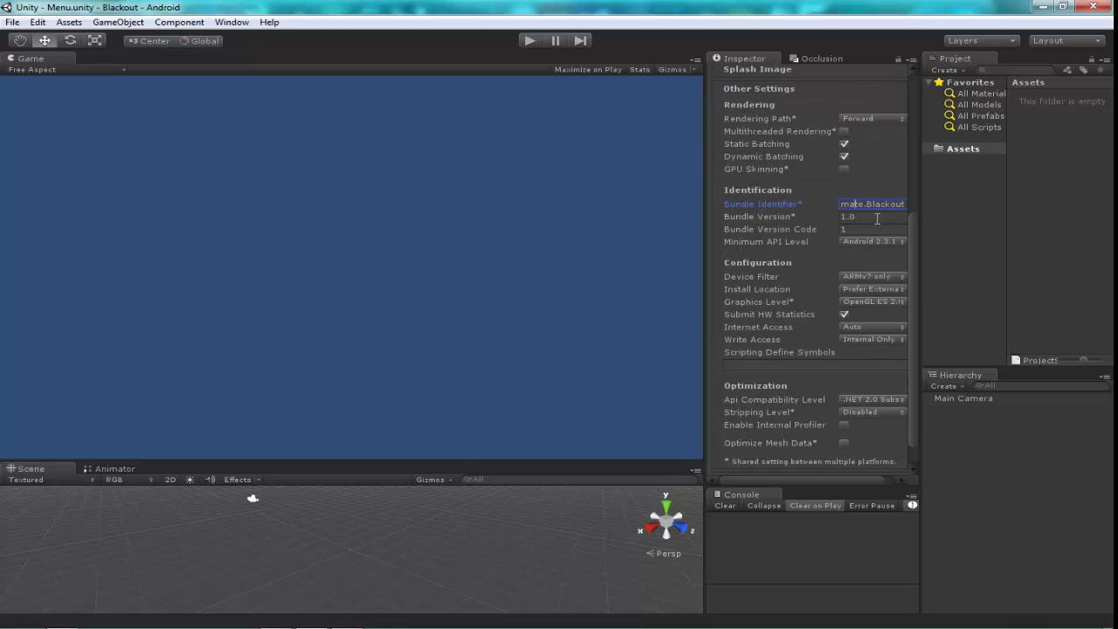
pyautogui.scroll(-2, 869, 236)
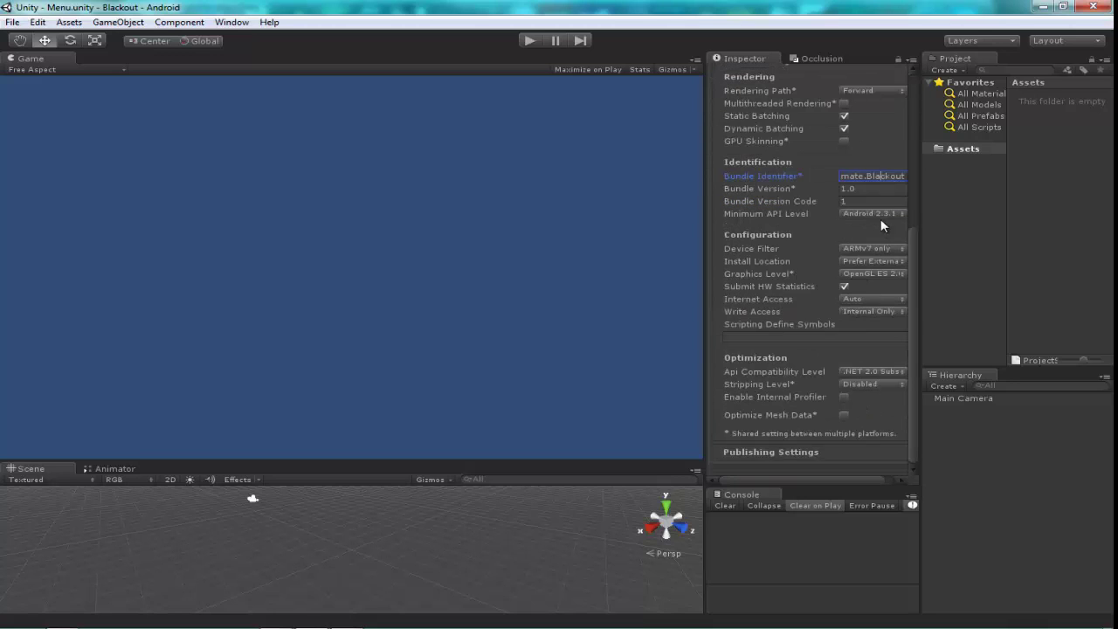
pyautogui.click(882, 214)
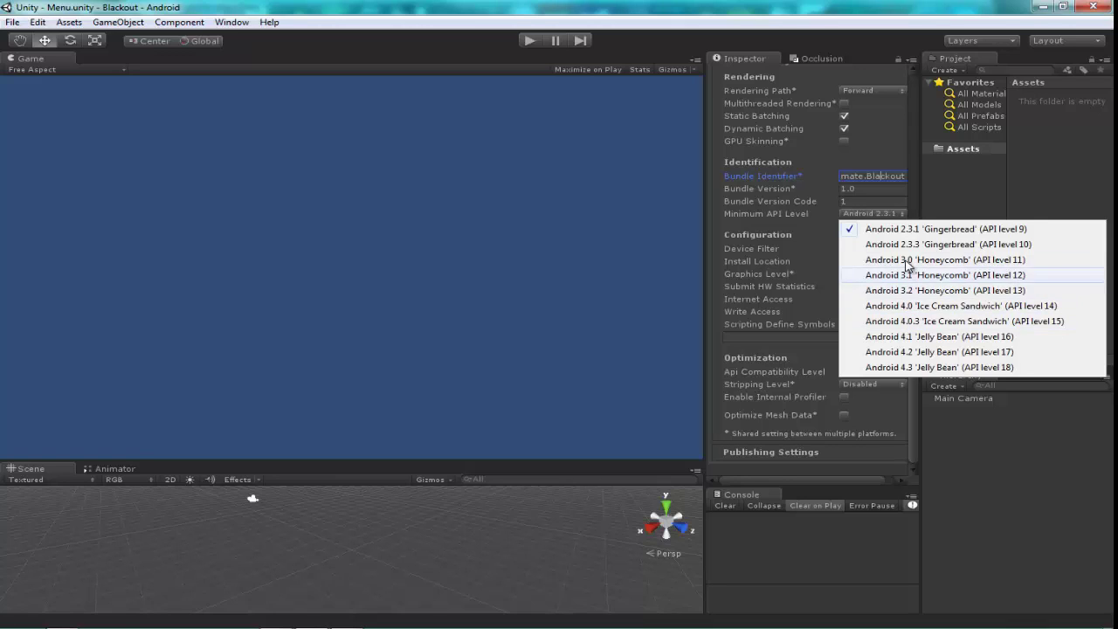
pyautogui.click(922, 232)
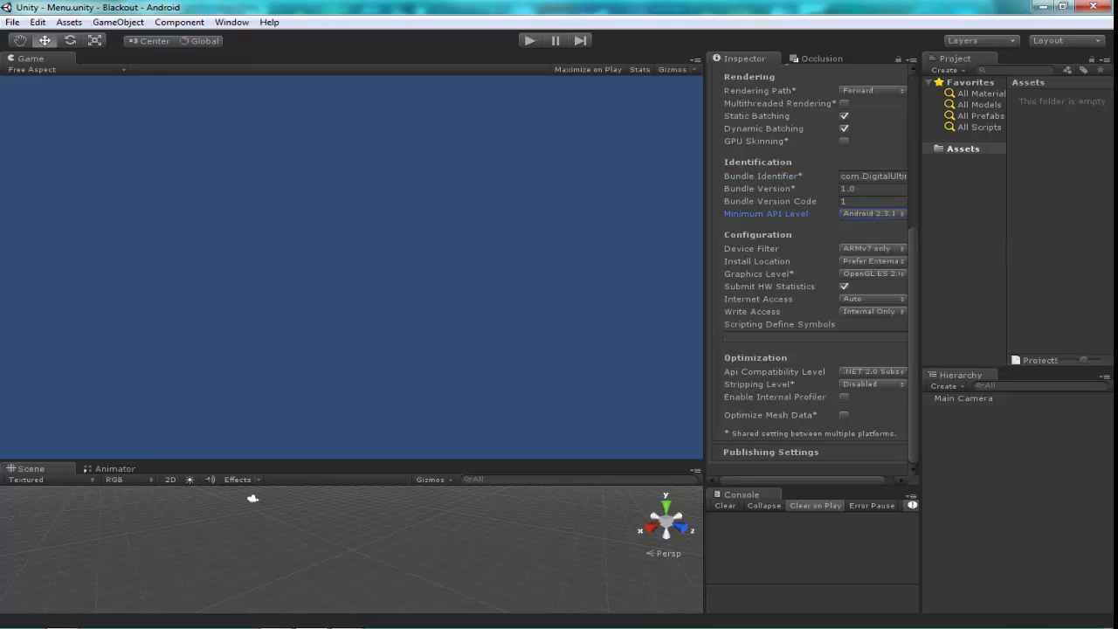
# Close Player settings and import all assets of the Standard Assets (Mobile) package
pyautogui.click(24, 60)
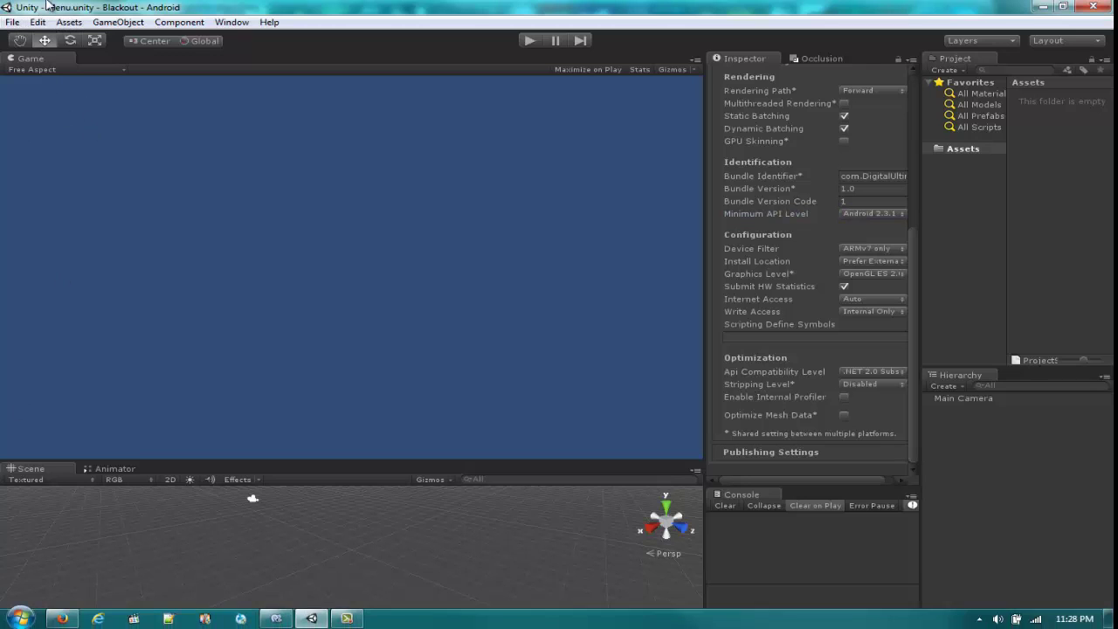
pyautogui.click(12, 21)
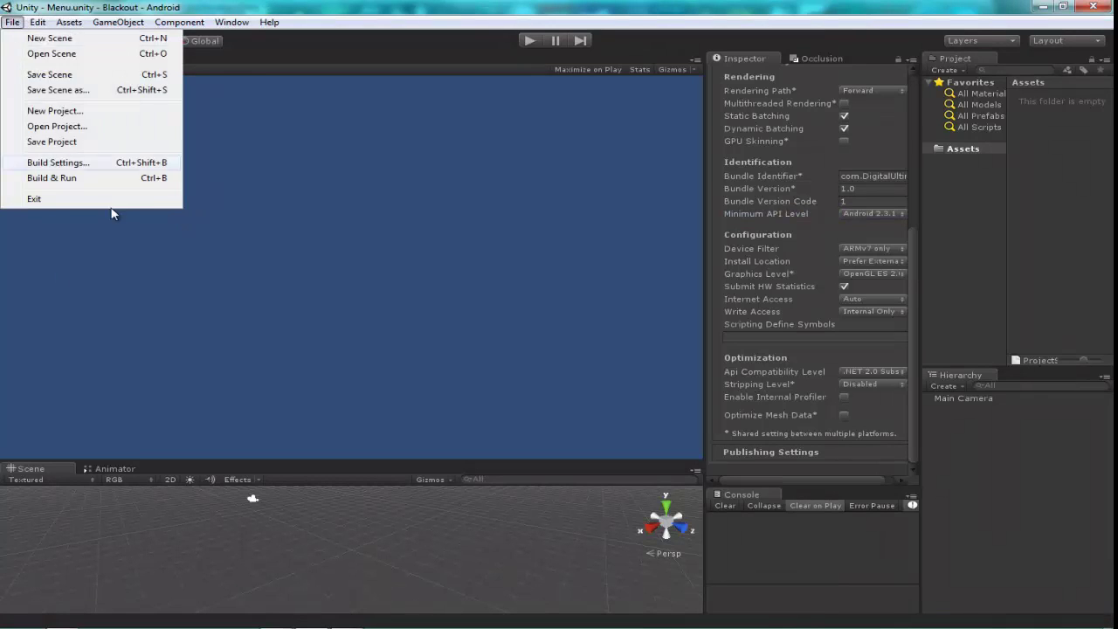
pyautogui.click(38, 22)
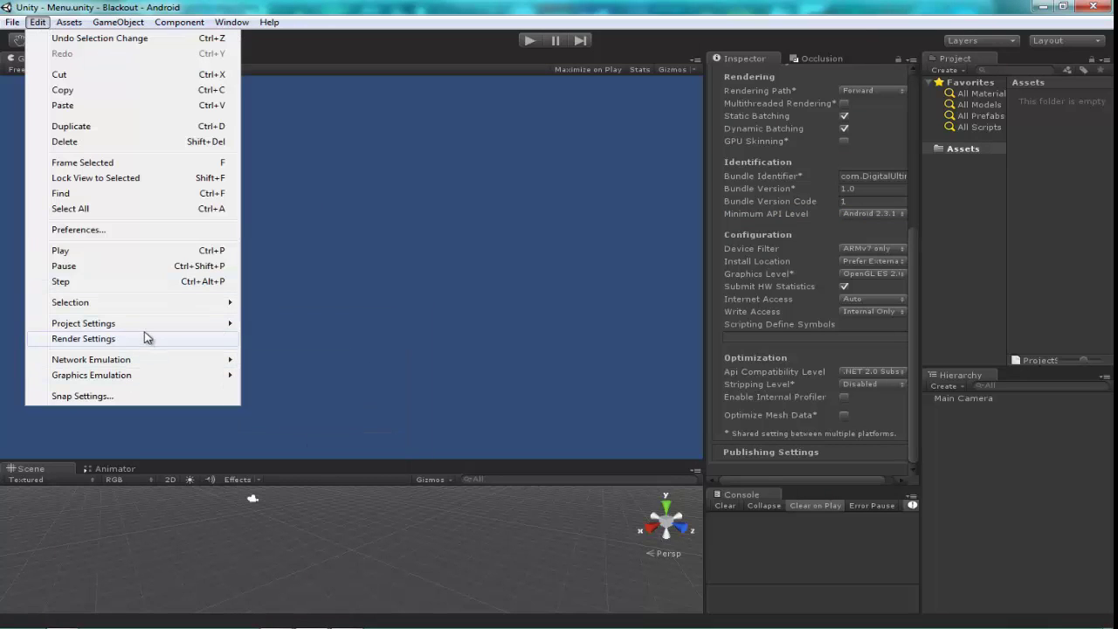
pyautogui.click(69, 21)
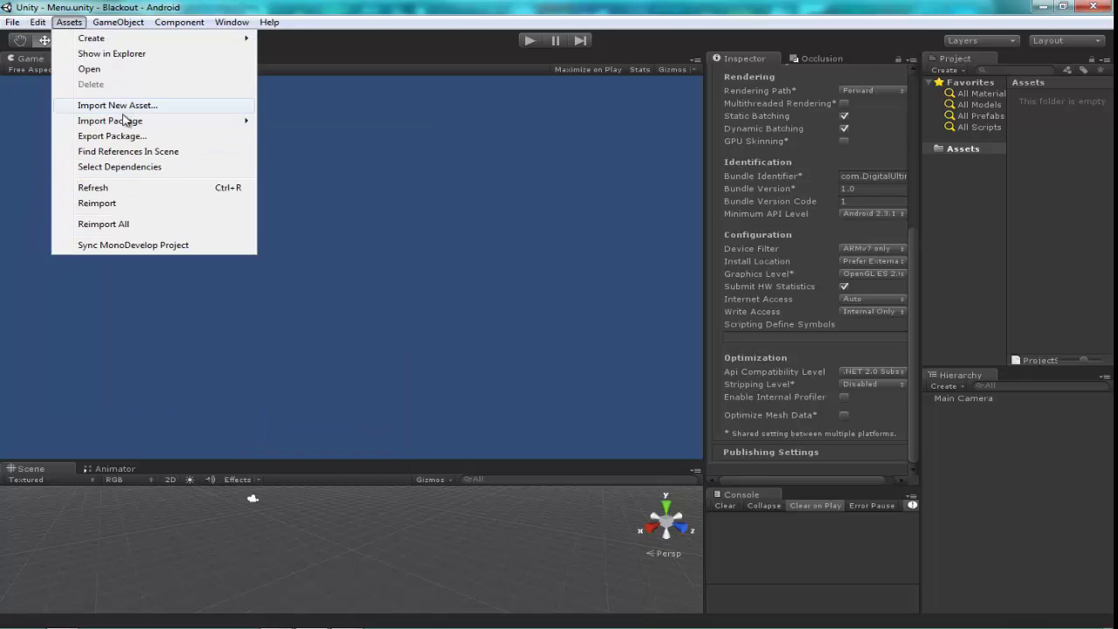
pyautogui.moveTo(110, 121)
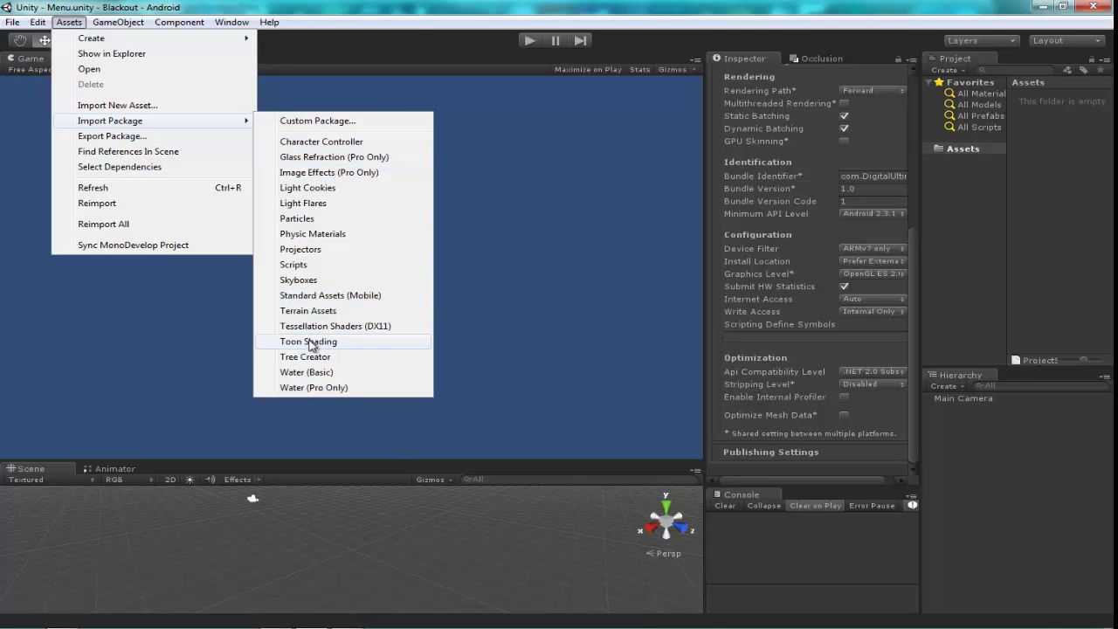
pyautogui.click(323, 297)
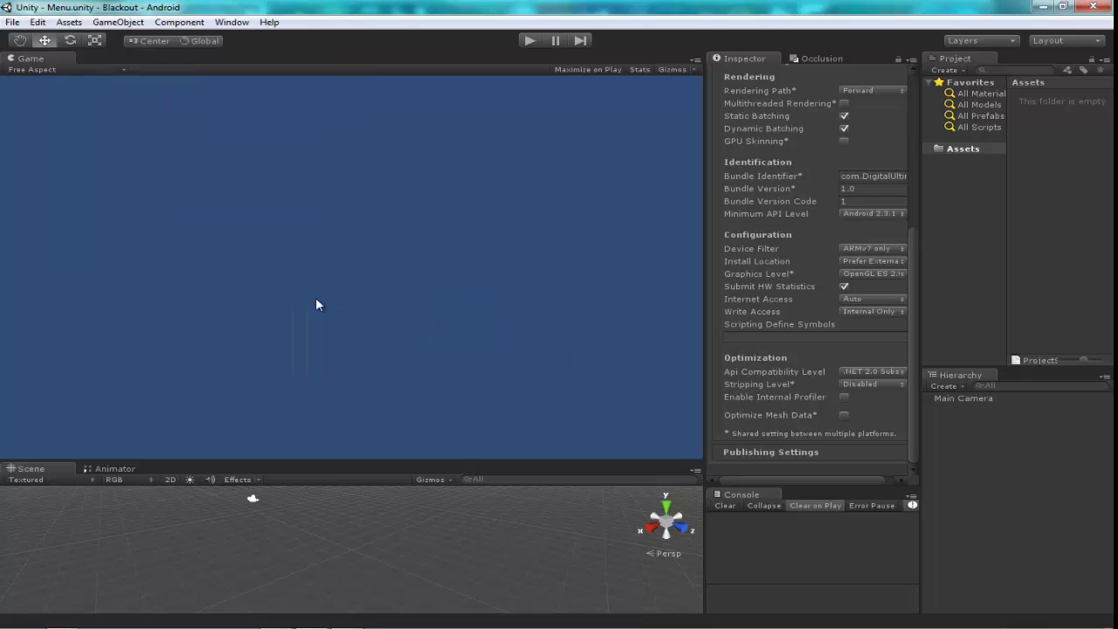
pyautogui.click(332, 250)
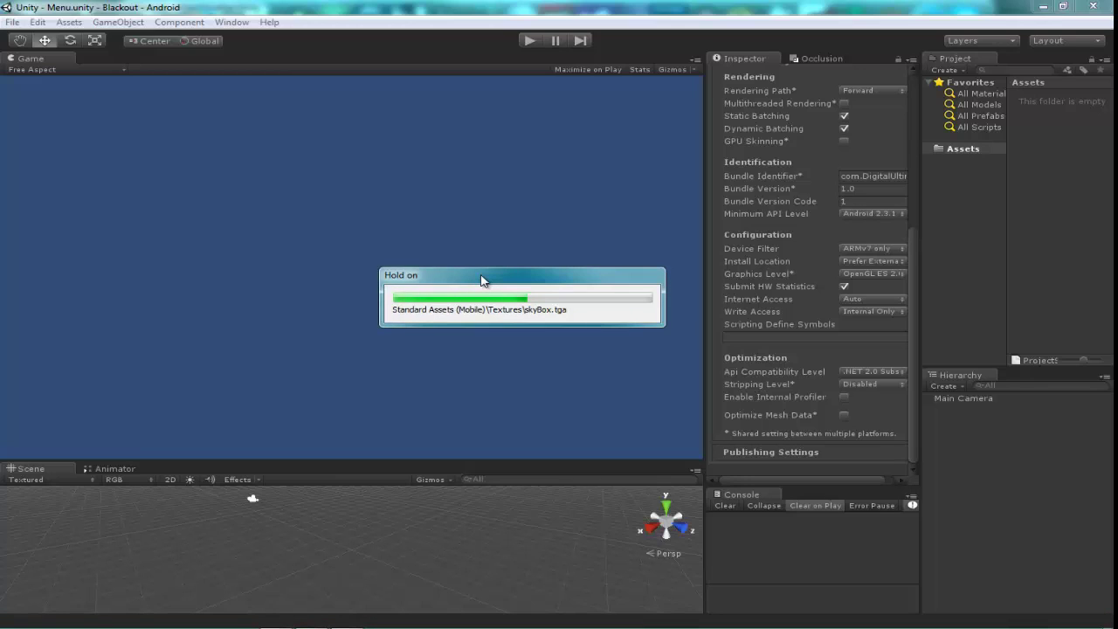
pyautogui.press('super')
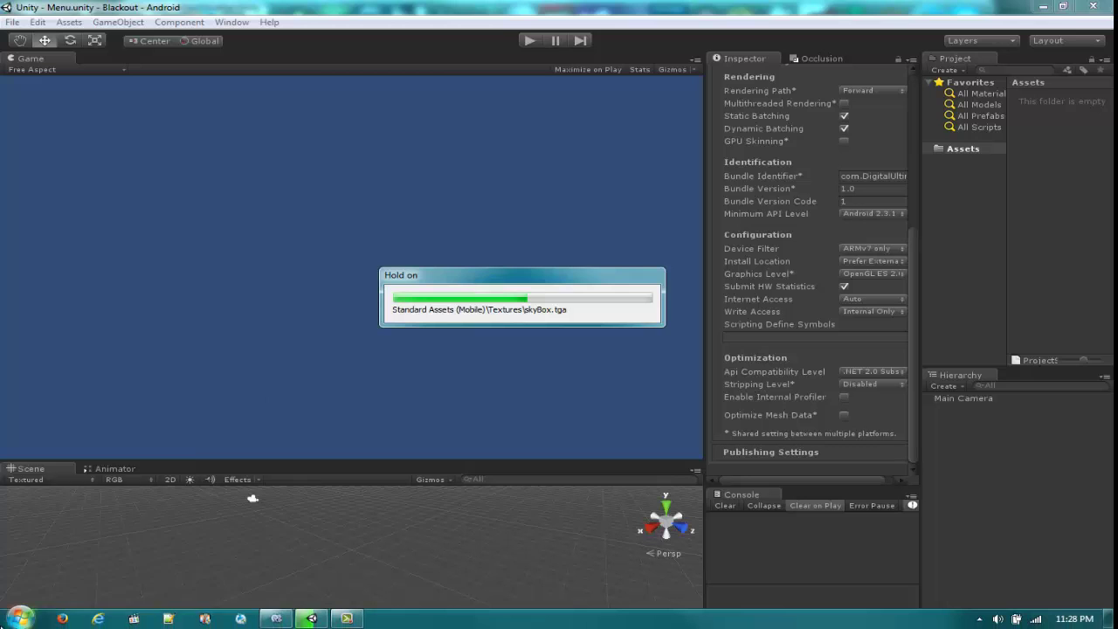
# Launch Paint.NET and fill the 800×600 canvas dark grey
pyautogui.write('paint')
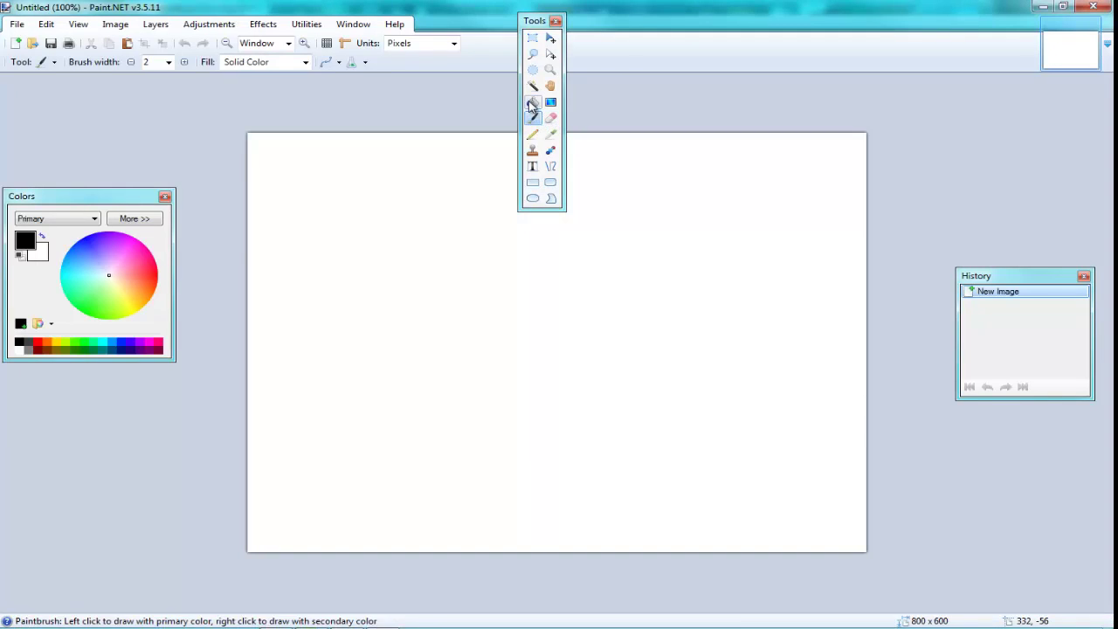
pyautogui.click(29, 347)
pyautogui.click(419, 272)
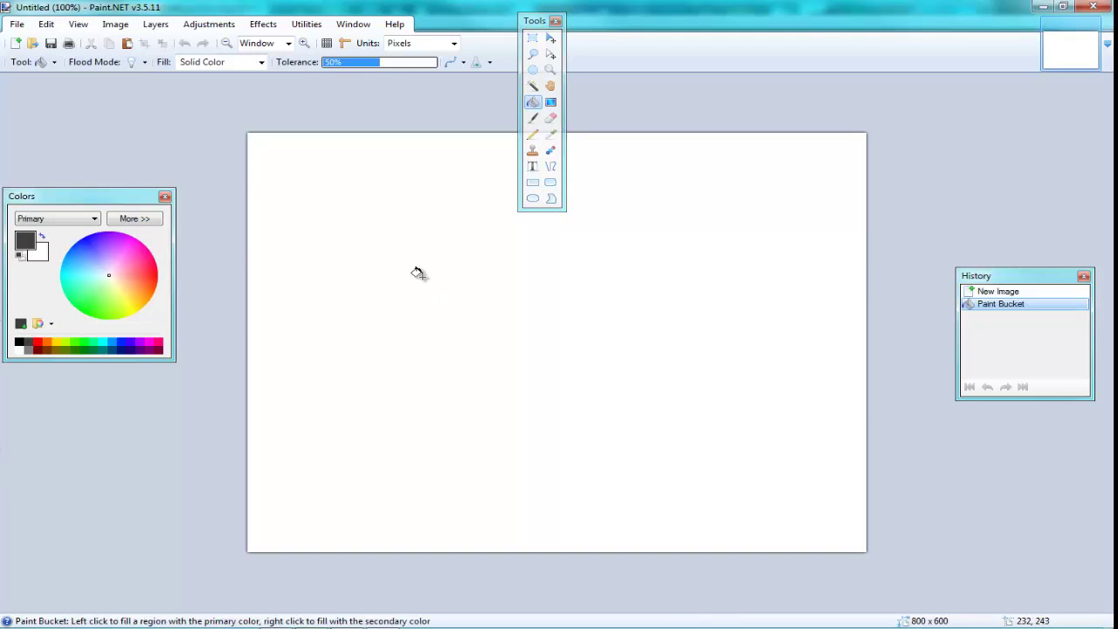
# Draw a white rectangle with brush width 15 along the canvas top
pyautogui.click(532, 182)
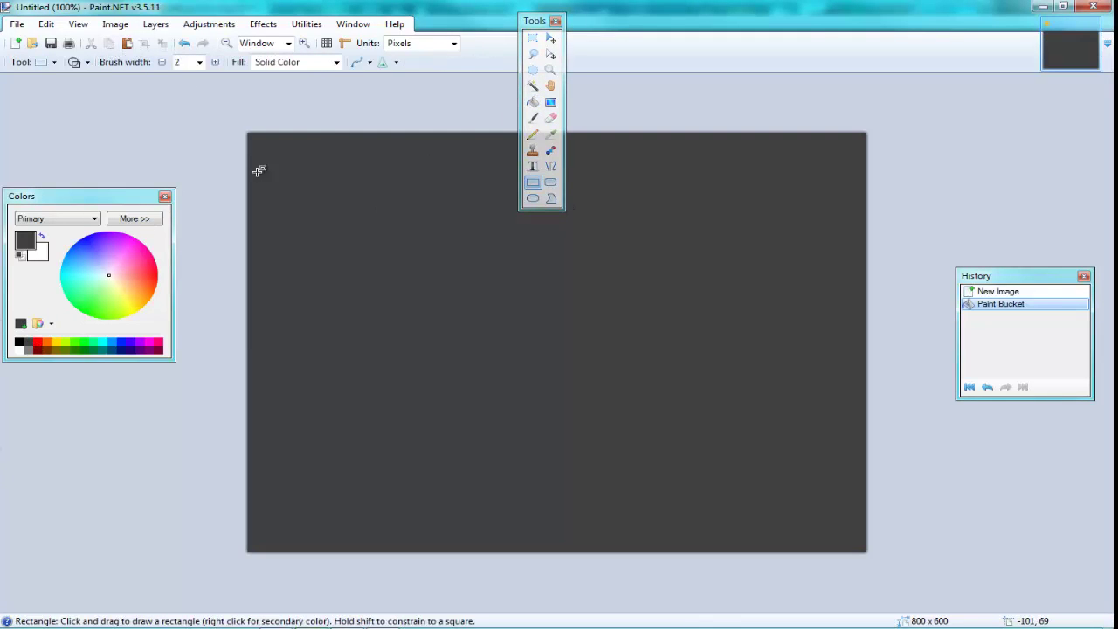
pyautogui.click(19, 350)
pyautogui.moveTo(271, 137); pyautogui.dragTo(406, 137)
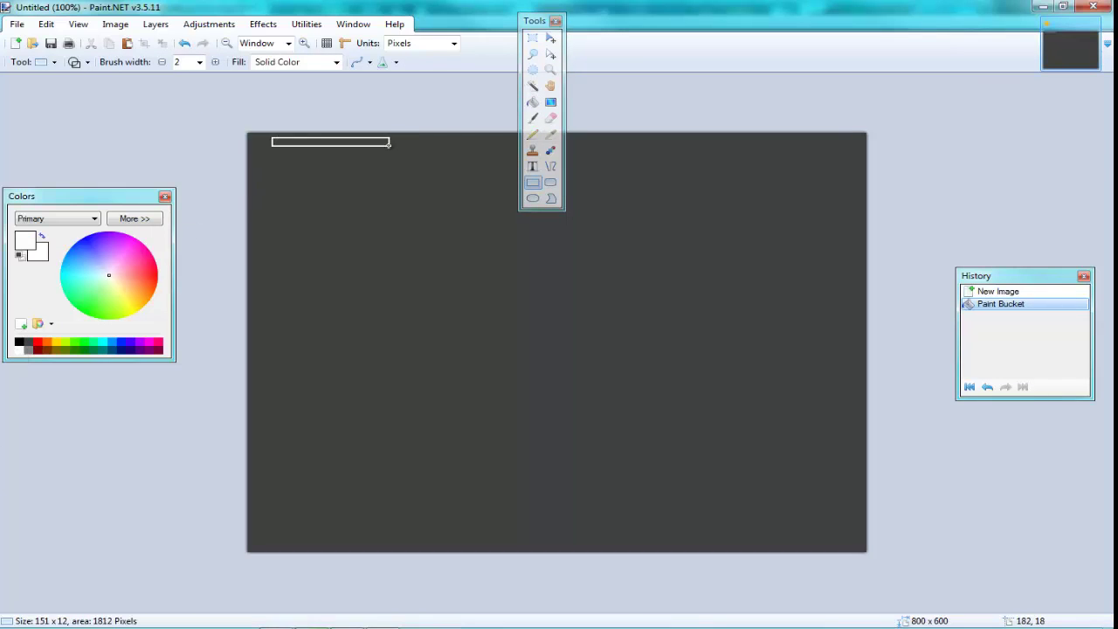
pyautogui.click(184, 43)
pyautogui.click(199, 62)
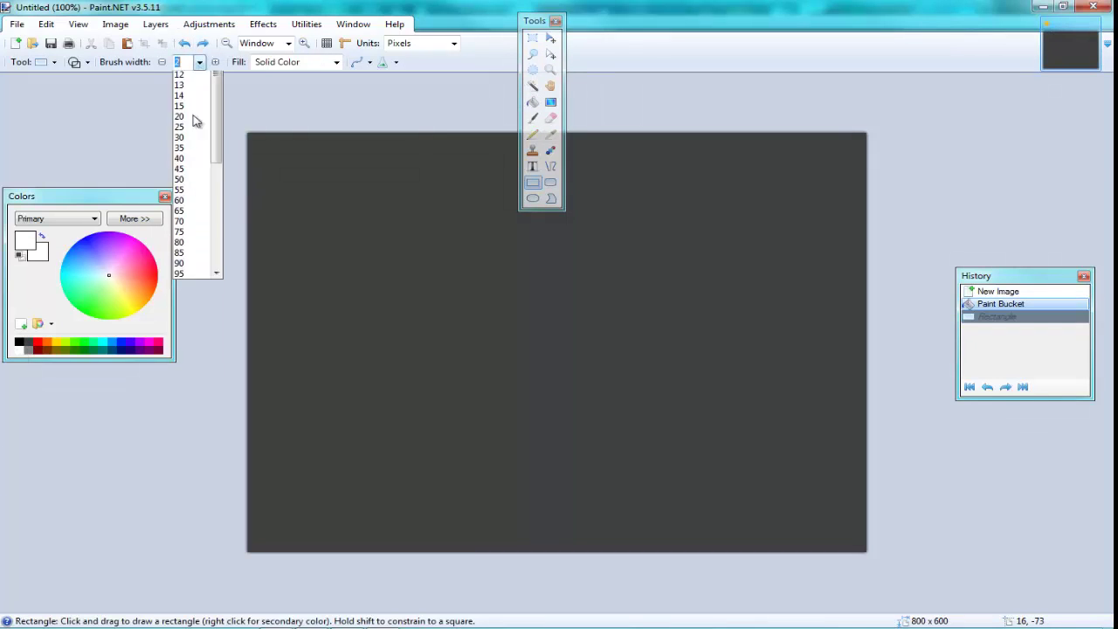
pyautogui.click(179, 212)
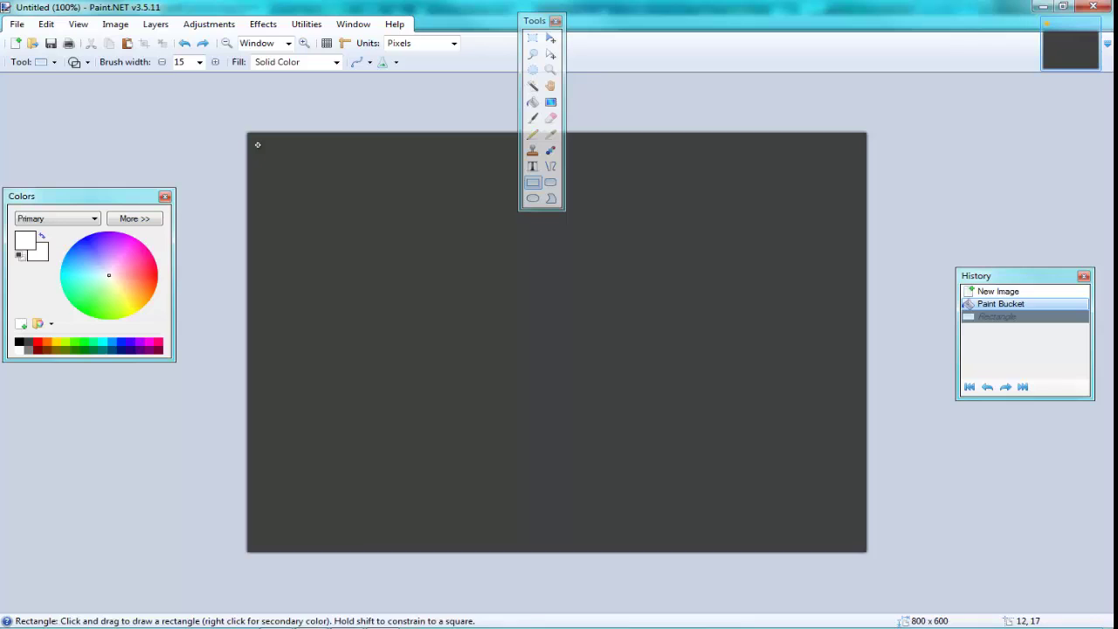
pyautogui.moveTo(270, 144)
pyautogui.mouseDown()
pyautogui.moveTo(253, 141)
pyautogui.moveTo(609, 136)
pyautogui.moveTo(856, 174)
pyautogui.moveTo(863, 146)
pyautogui.moveTo(853, 545)
pyautogui.mouseUp()
# Copy the top white band and place a copy along the bottom edge
pyautogui.hotkey('ctrl', 'z')
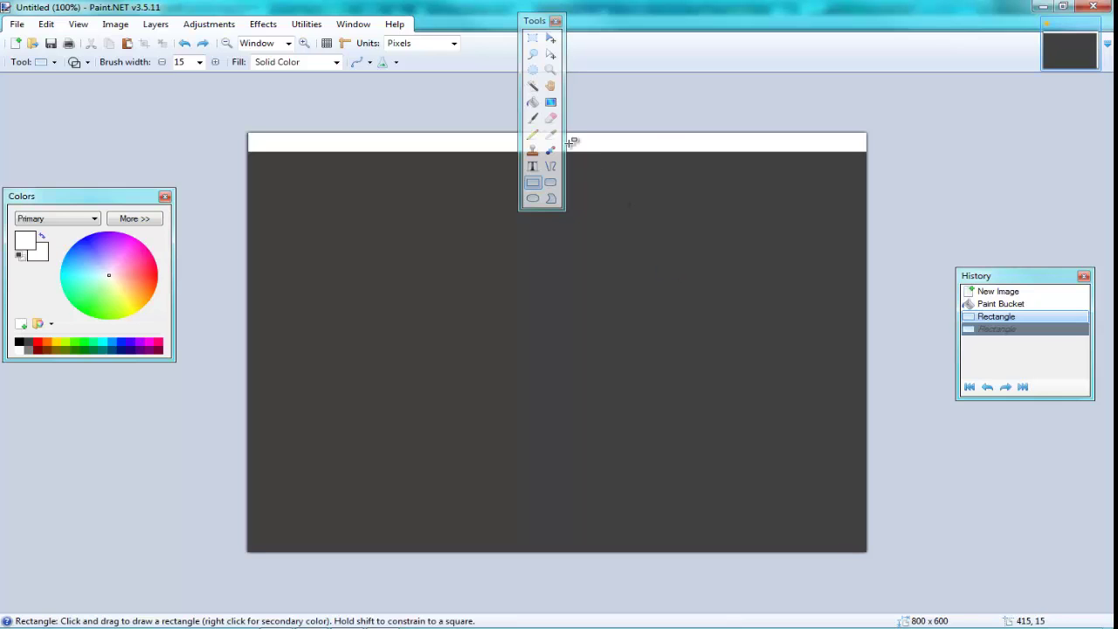
pyautogui.click(532, 38)
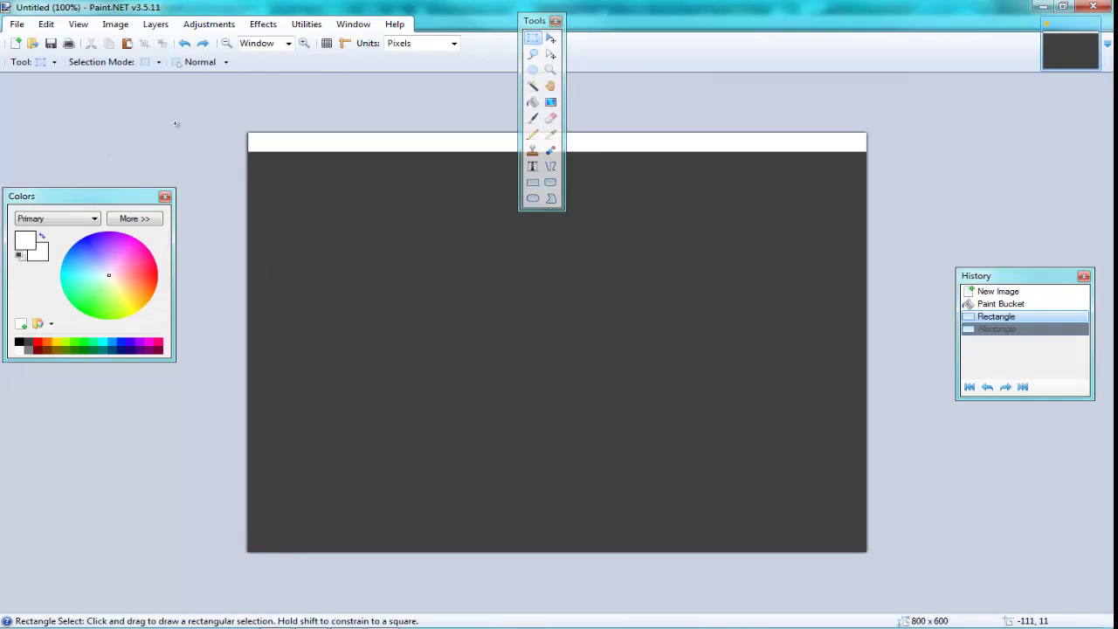
pyautogui.moveTo(247, 132); pyautogui.dragTo(880, 151)
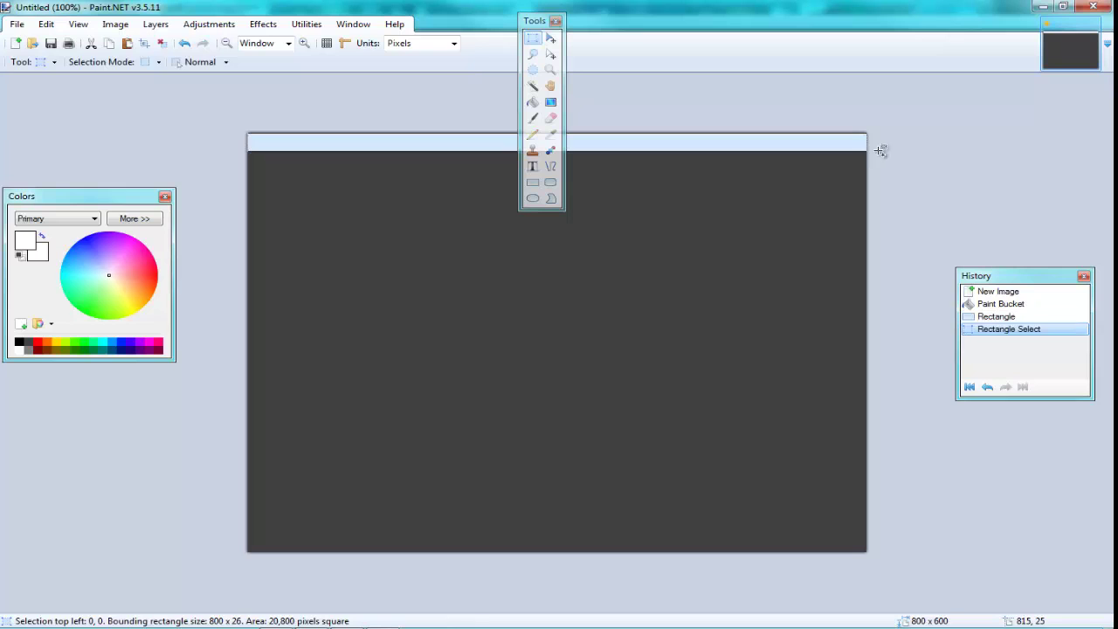
pyautogui.hotkey('ctrl', 'c')
pyautogui.hotkey('ctrl', 'v')
pyautogui.moveTo(494, 142); pyautogui.dragTo(480, 549)
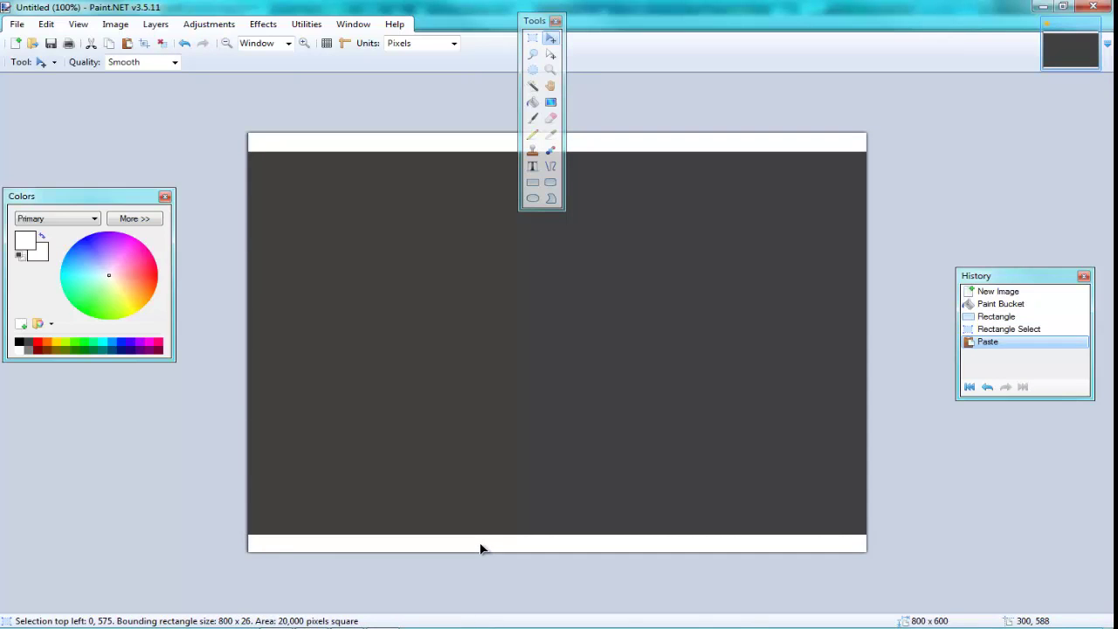
# Paste a second band, rotate it vertical and move it to the left edge
pyautogui.hotkey('ctrl', 'v')
pyautogui.moveTo(495, 146); pyautogui.dragTo(429, 316)
pyautogui.moveTo(434, 282)
pyautogui.mouseDown(button='right')
pyautogui.moveTo(506, 244)
pyautogui.moveTo(512, 516)
pyautogui.moveTo(471, 516)
pyautogui.mouseUp(button='right')
pyautogui.keyDown('ctrl'); pyautogui.scroll(2, 511, 516); pyautogui.keyUp('ctrl')
pyautogui.keyDown('ctrl'); pyautogui.scroll(-2, 471, 507); pyautogui.keyUp('ctrl')
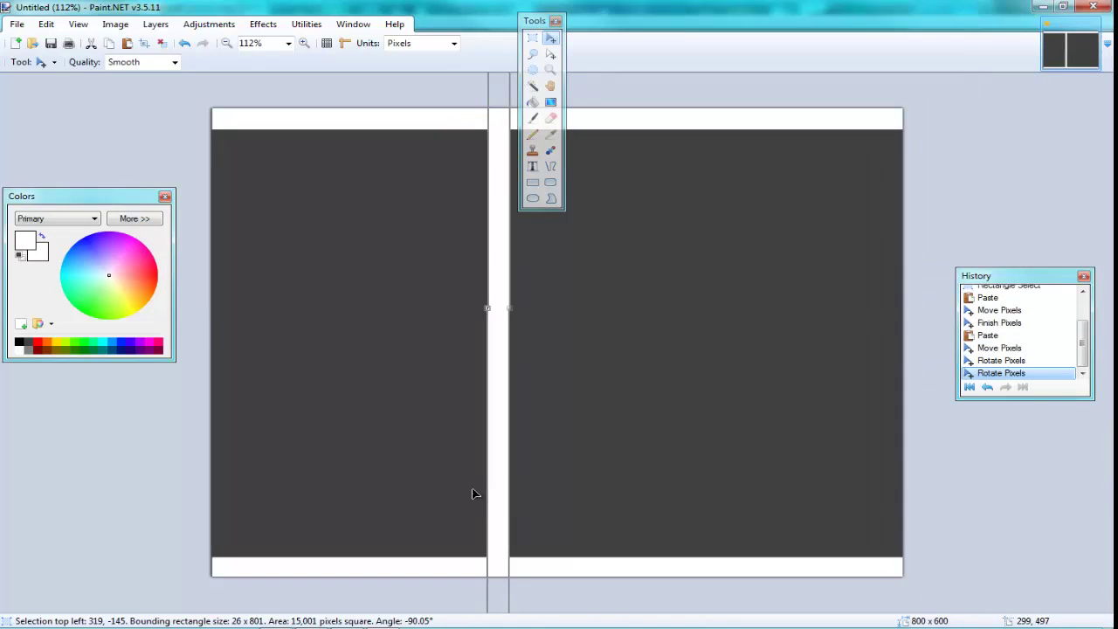
pyautogui.moveTo(494, 472); pyautogui.dragTo(492, 418, button='right')
pyautogui.keyDown('ctrl'); pyautogui.scroll(2, 492, 417); pyautogui.keyUp('ctrl')
pyautogui.keyDown('ctrl'); pyautogui.scroll(3, 411, 248); pyautogui.keyUp('ctrl')
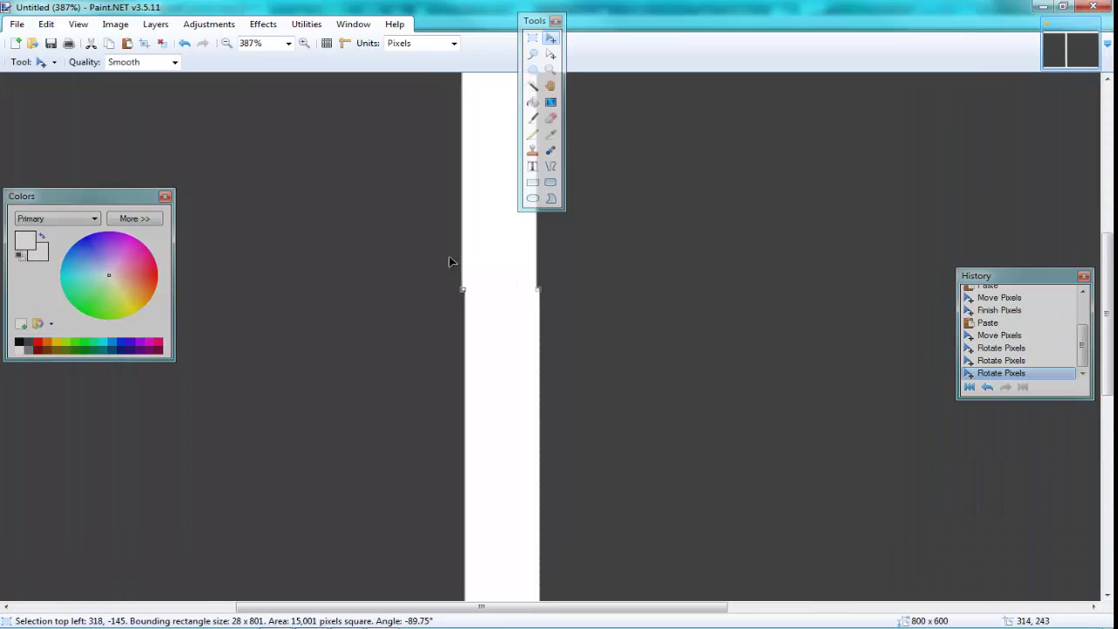
pyautogui.moveTo(449, 257)
pyautogui.mouseDown(button='right')
pyautogui.moveTo(498, 287)
pyautogui.moveTo(419, 221)
pyautogui.moveTo(429, 270)
pyautogui.mouseUp(button='right')
pyautogui.keyDown('ctrl'); pyautogui.scroll(-3, 466, 393); pyautogui.keyUp('ctrl')
pyautogui.keyDown('ctrl'); pyautogui.scroll(-2, 516, 481); pyautogui.keyUp('ctrl')
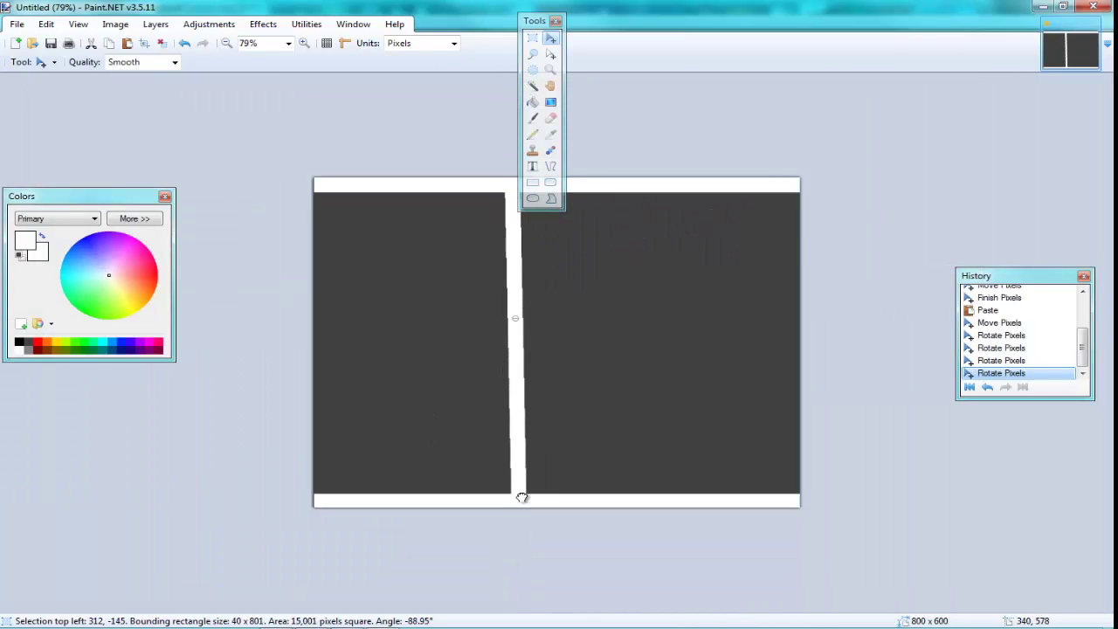
pyautogui.moveTo(522, 497); pyautogui.dragTo(516, 497, button='right')
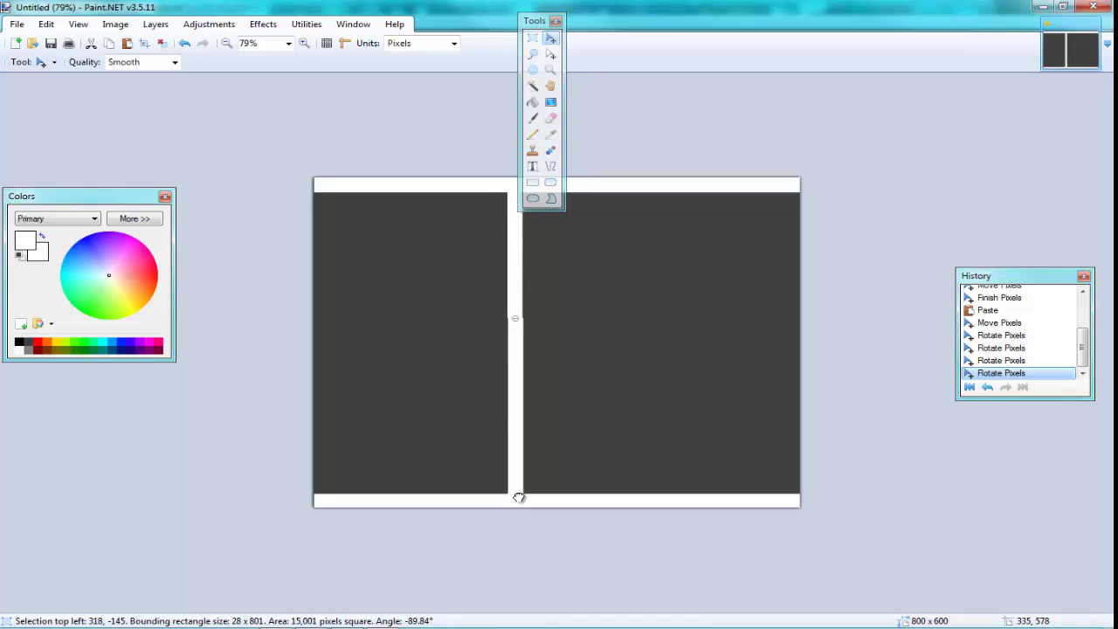
pyautogui.moveTo(516, 494)
pyautogui.mouseDown()
pyautogui.moveTo(330, 470)
pyautogui.moveTo(320, 478)
pyautogui.mouseUp()
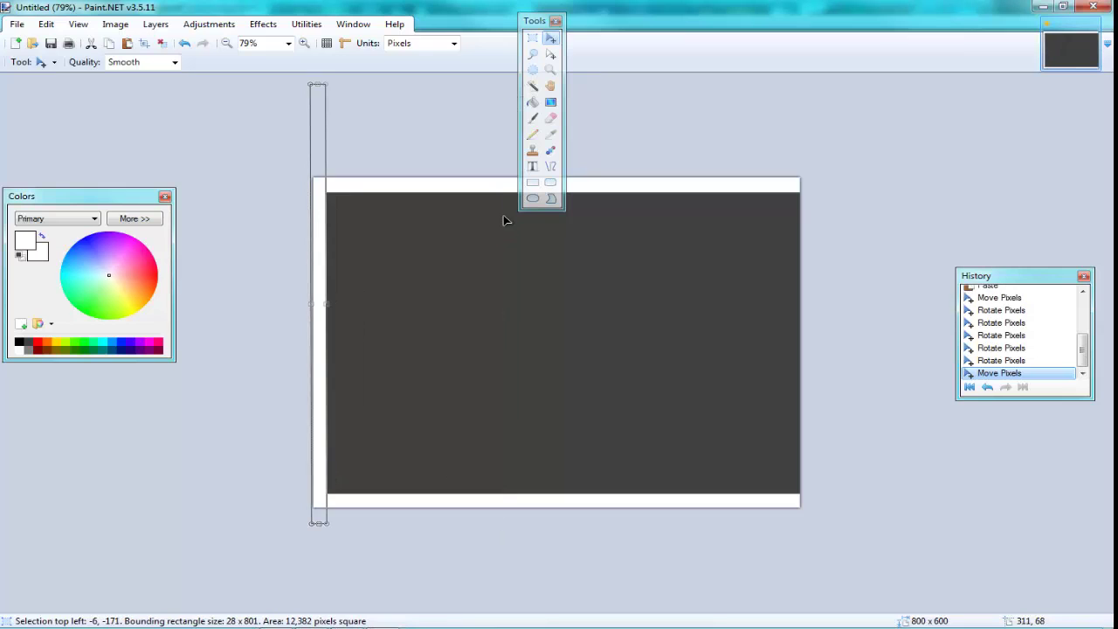
# Paste another strip copy, rotate it upright and set it flush against the left edge
pyautogui.hotkey('ctrl', 'v')
pyautogui.moveTo(321, 342)
pyautogui.mouseDown(button='right')
pyautogui.moveTo(377, 233)
pyautogui.moveTo(331, 476)
pyautogui.moveTo(235, 481)
pyautogui.mouseUp(button='right')
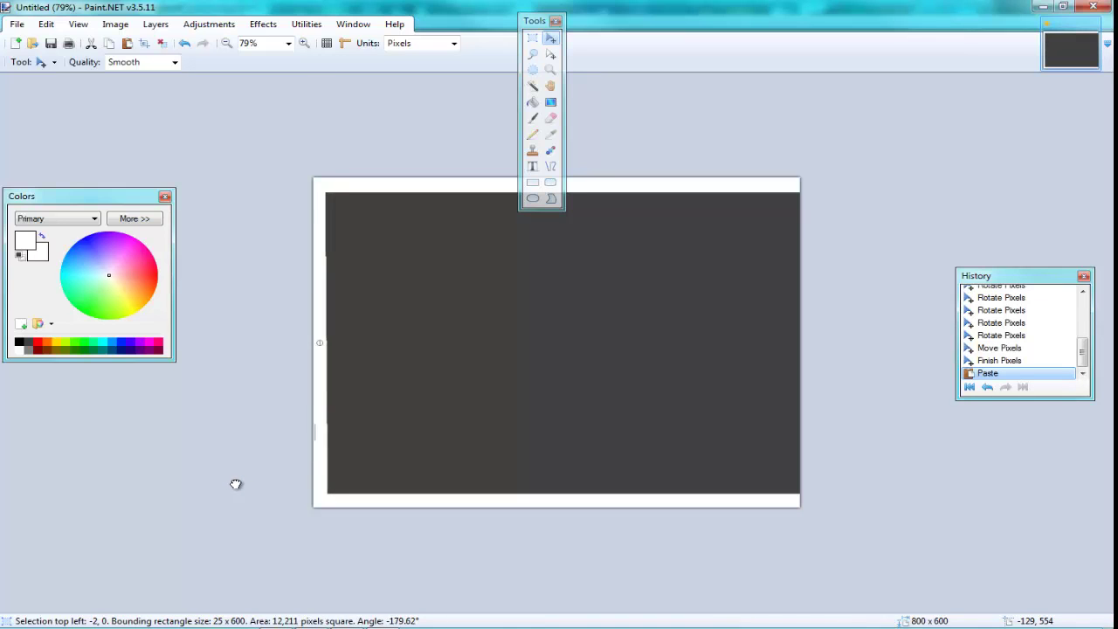
pyautogui.moveTo(320, 469); pyautogui.dragTo(407, 462)
pyautogui.moveTo(406, 462); pyautogui.dragTo(404, 461, button='right')
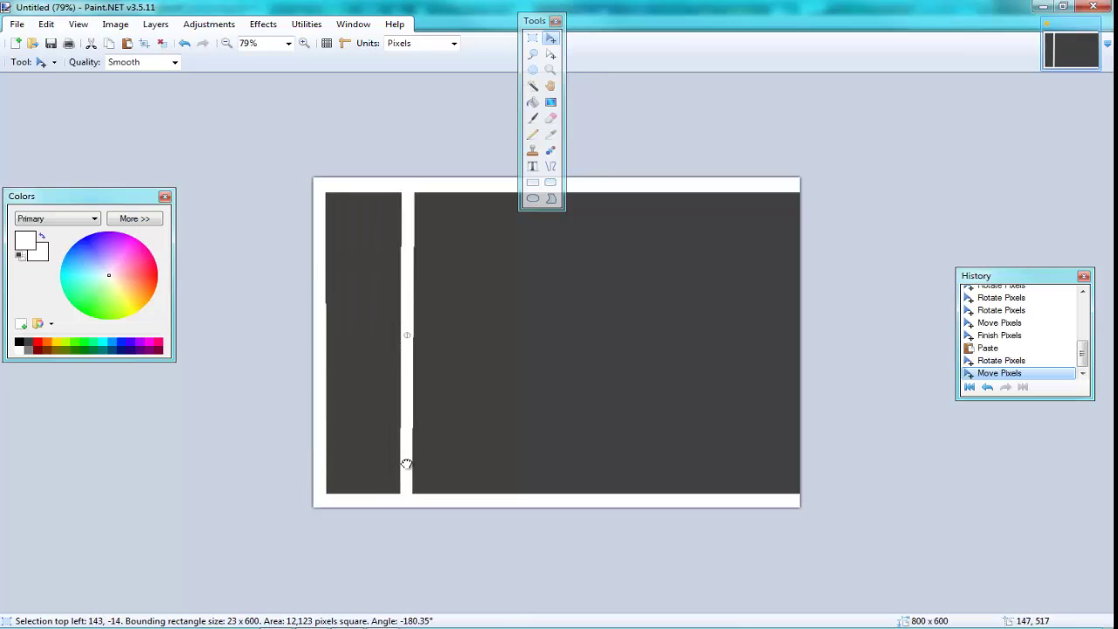
pyautogui.moveTo(404, 467); pyautogui.dragTo(319, 461)
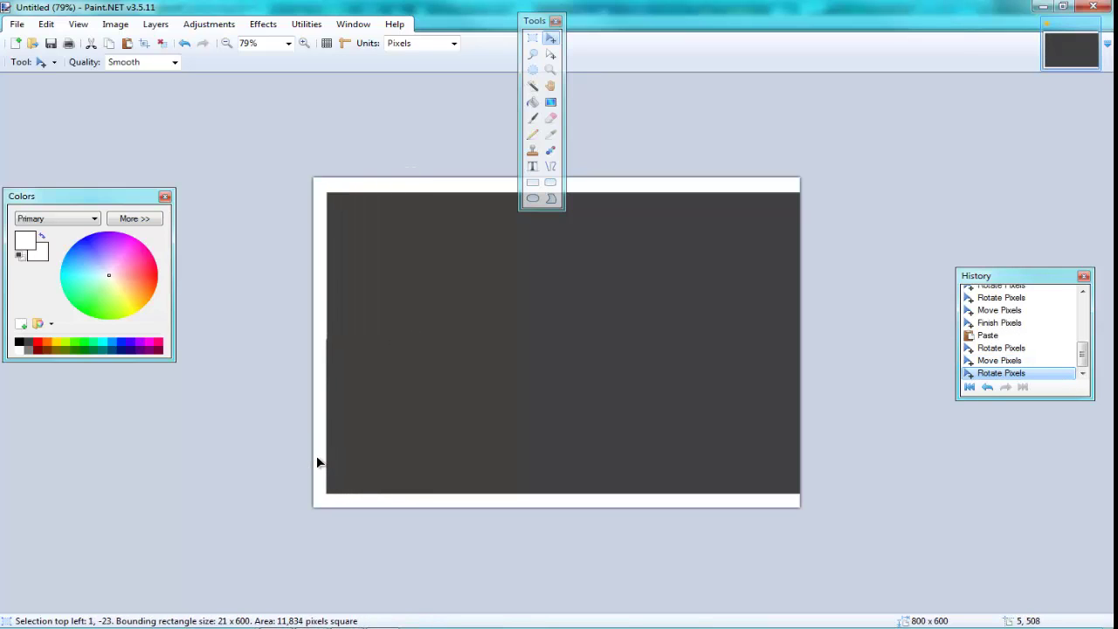
pyautogui.moveTo(316, 455); pyautogui.dragTo(321, 450)
# Draw a white rectangle down the left side, redrawing it after an undo
pyautogui.hotkey('ctrl', 'a')
pyautogui.click(531, 38)
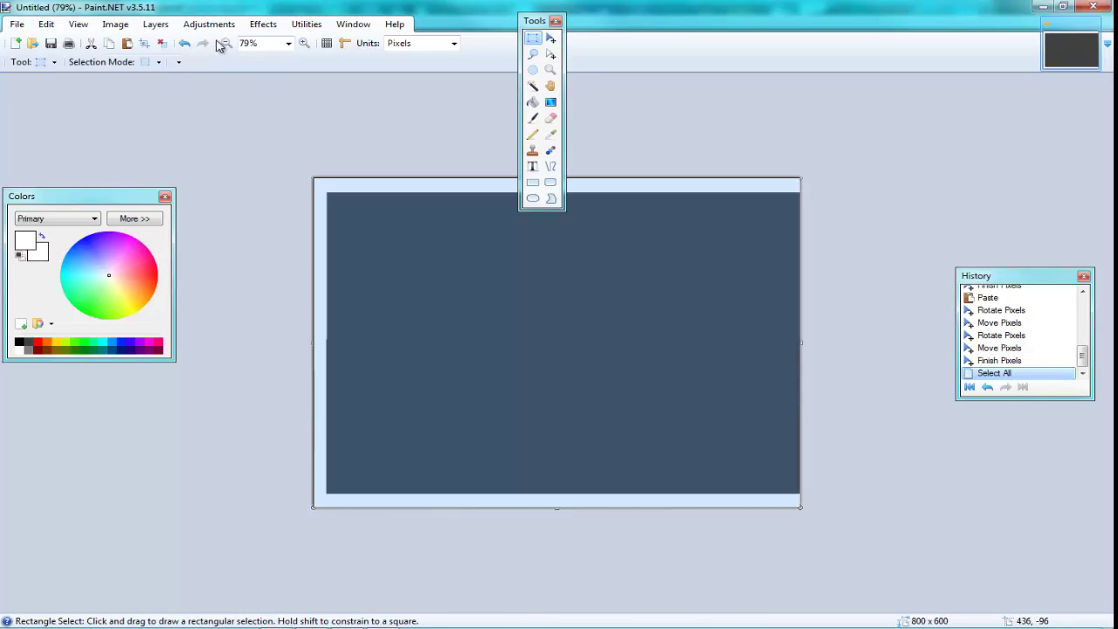
pyautogui.click(491, 180)
pyautogui.click(534, 182)
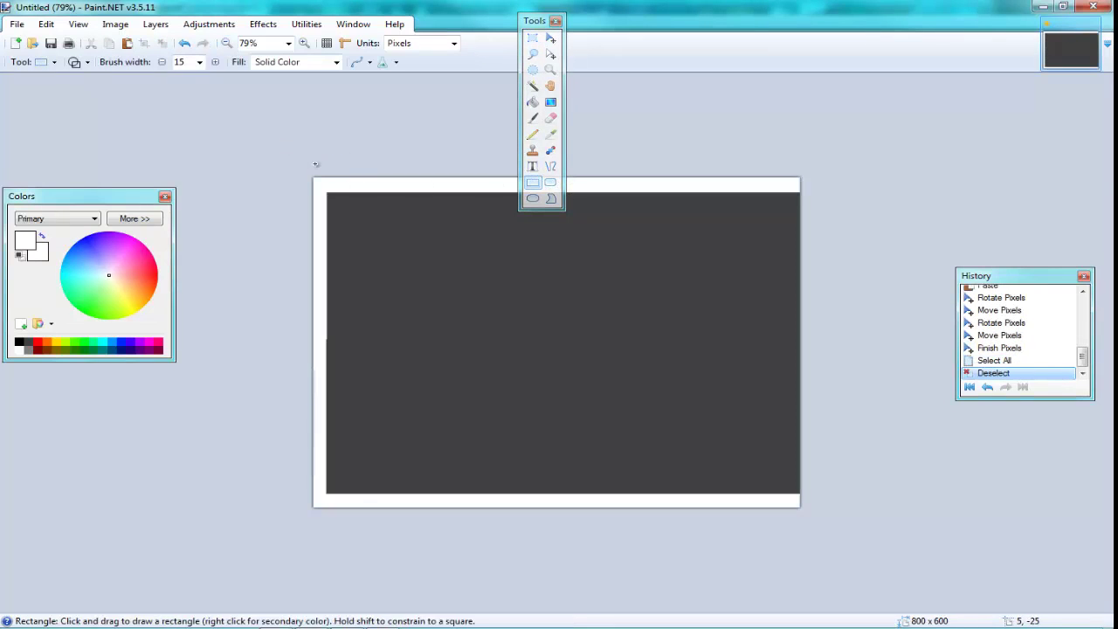
pyautogui.moveTo(317, 165)
pyautogui.mouseDown()
pyautogui.moveTo(315, 535)
pyautogui.moveTo(332, 531)
pyautogui.mouseUp()
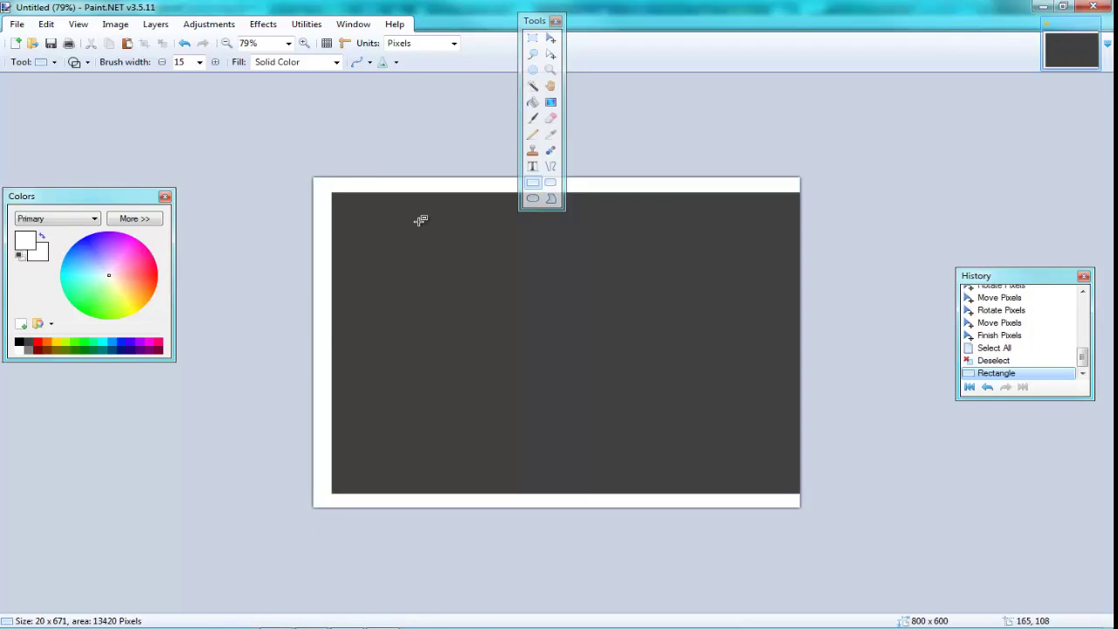
pyautogui.hotkey('ctrl', 'z')
pyautogui.moveTo(291, 155)
pyautogui.mouseDown()
pyautogui.moveTo(328, 551)
pyautogui.moveTo(321, 545)
pyautogui.mouseUp()
# Copy the 20-pixel left strip and paste a copy for the right edge
pyautogui.hotkey('ctrl', 'a')
pyautogui.click(533, 40)
pyautogui.moveTo(250, 149)
pyautogui.mouseDown()
pyautogui.moveTo(325, 536)
pyautogui.moveTo(323, 513)
pyautogui.moveTo(795, 491)
pyautogui.mouseUp()
pyautogui.hotkey('ctrl', 'c')
pyautogui.hotkey('ctrl', 'v')
pyautogui.hotkey('ctrl', 'a')
pyautogui.keyDown('ctrl'); pyautogui.scroll(-1, 601, 164); pyautogui.keyUp('ctrl')
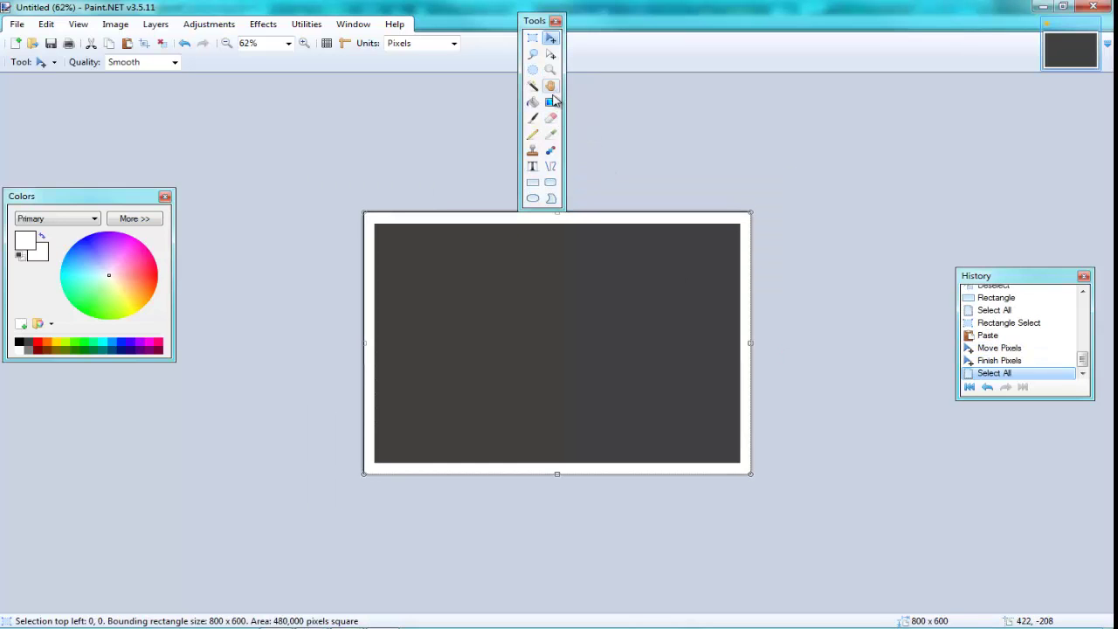
# Magic-wand select the white border and fill it yellow
pyautogui.click(532, 87)
pyautogui.keyDown('ctrl'); pyautogui.scroll(1, 611, 236); pyautogui.keyUp('ctrl')
pyautogui.click(670, 181)
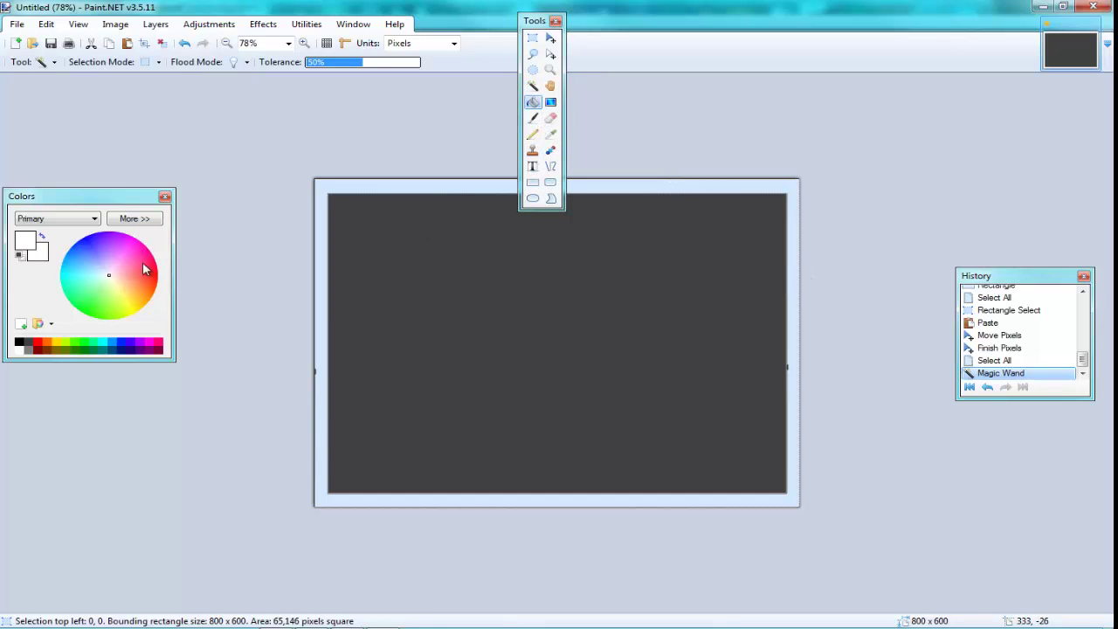
pyautogui.click(531, 103)
pyautogui.click(60, 341)
pyautogui.click(318, 326)
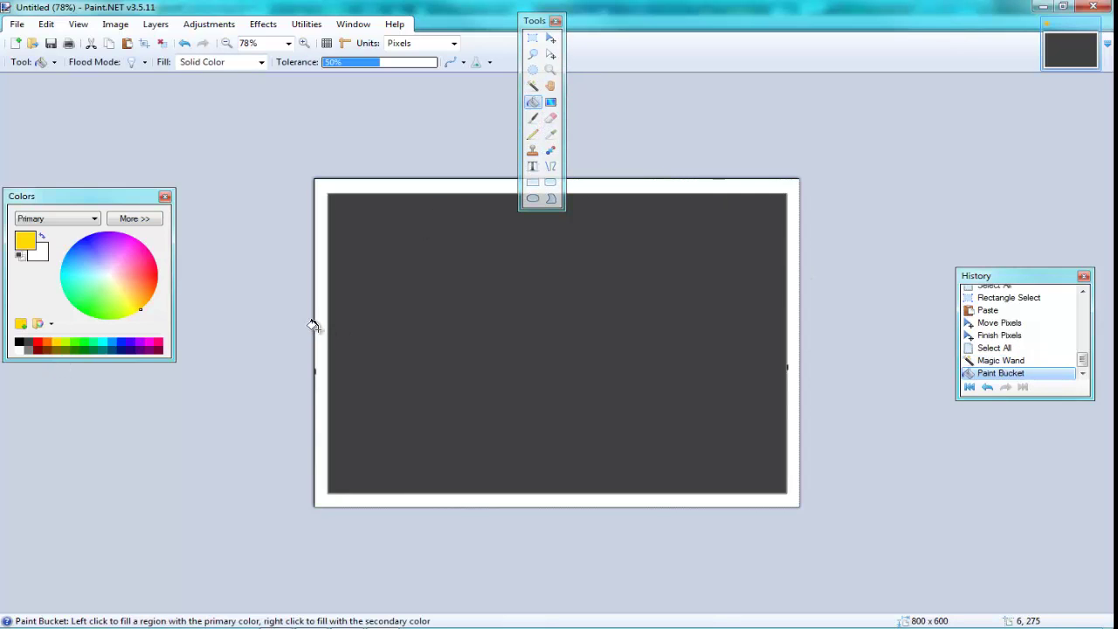
# Refill the border with orange and select the whole canvas
pyautogui.keyDown('ctrl'); pyautogui.scroll(2, 117, 367); pyautogui.keyUp('ctrl')
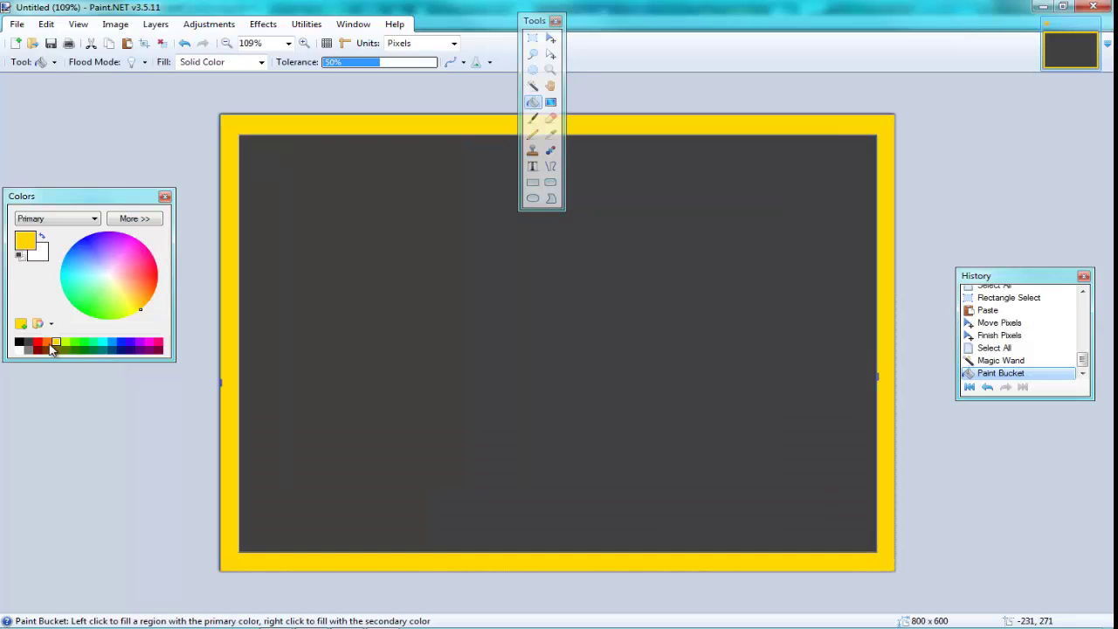
pyautogui.click(48, 342)
pyautogui.click(225, 273)
pyautogui.keyDown('ctrl'); pyautogui.scroll(-2, 226, 273); pyautogui.keyUp('ctrl')
pyautogui.keyDown('ctrl'); pyautogui.scroll(-1, 225, 273); pyautogui.keyUp('ctrl')
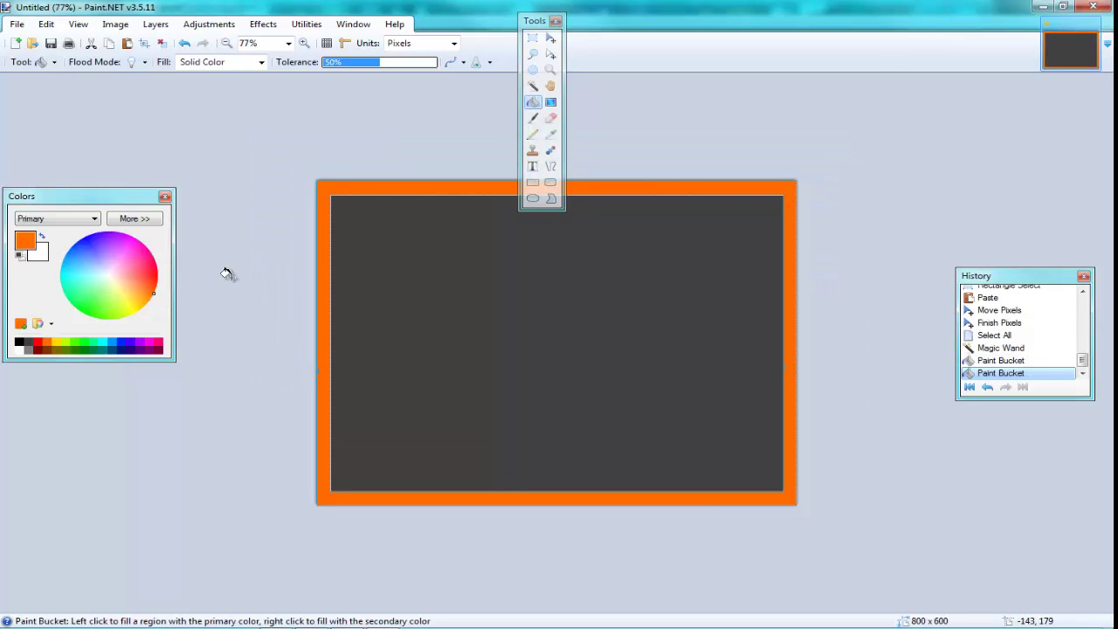
pyautogui.keyDown('ctrl'); pyautogui.scroll(-2, 225, 274); pyautogui.keyUp('ctrl')
pyautogui.keyDown('ctrl'); pyautogui.scroll(-2, 235, 297); pyautogui.keyUp('ctrl')
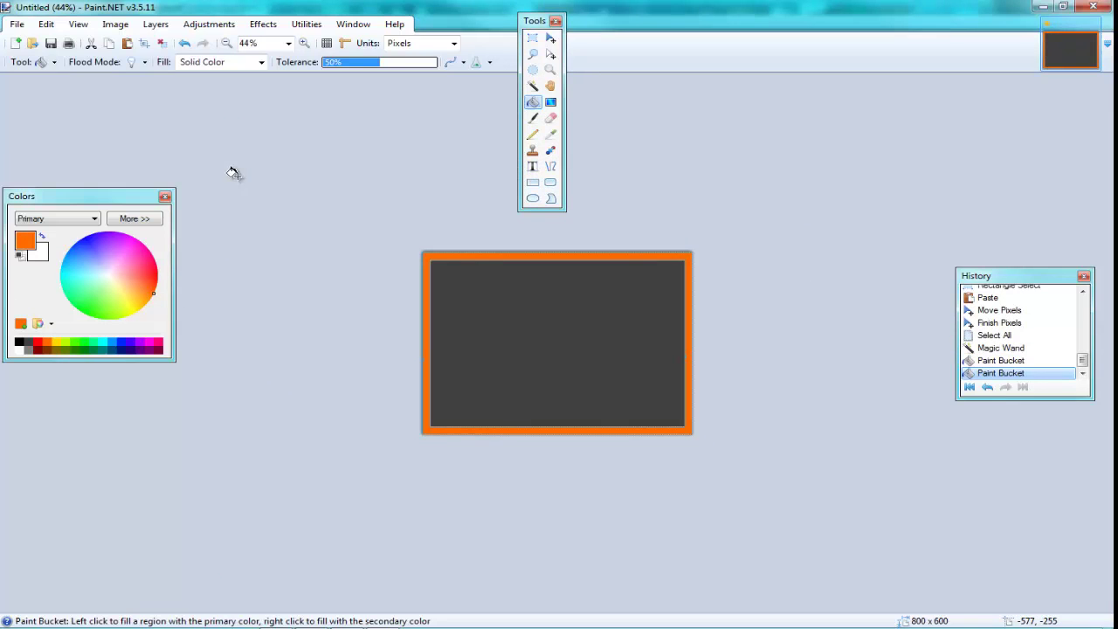
pyautogui.hotkey('ctrl', 'a')
pyautogui.keyDown('ctrl'); pyautogui.scroll(2, 465, 237); pyautogui.keyUp('ctrl')
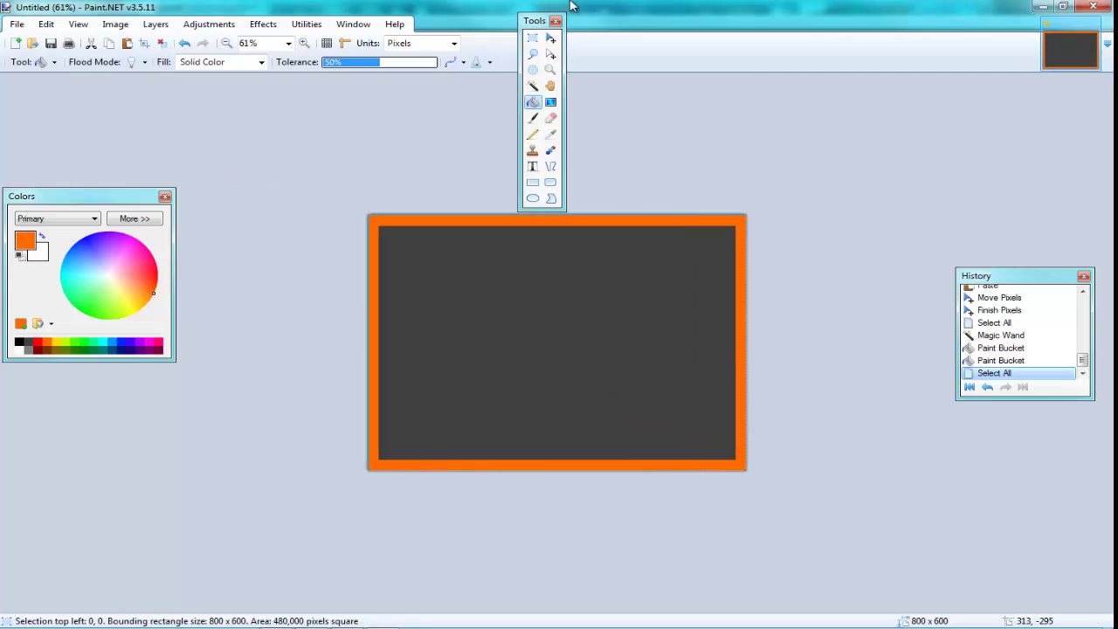
# Add a white '800x600 Floor Tiles' caption in the bottom-left corner
pyautogui.click(532, 39)
pyautogui.keyDown('ctrl'); pyautogui.scroll(1, 324, 229); pyautogui.keyUp('ctrl')
pyautogui.keyDown('ctrl'); pyautogui.scroll(2, 200, 108); pyautogui.keyUp('ctrl')
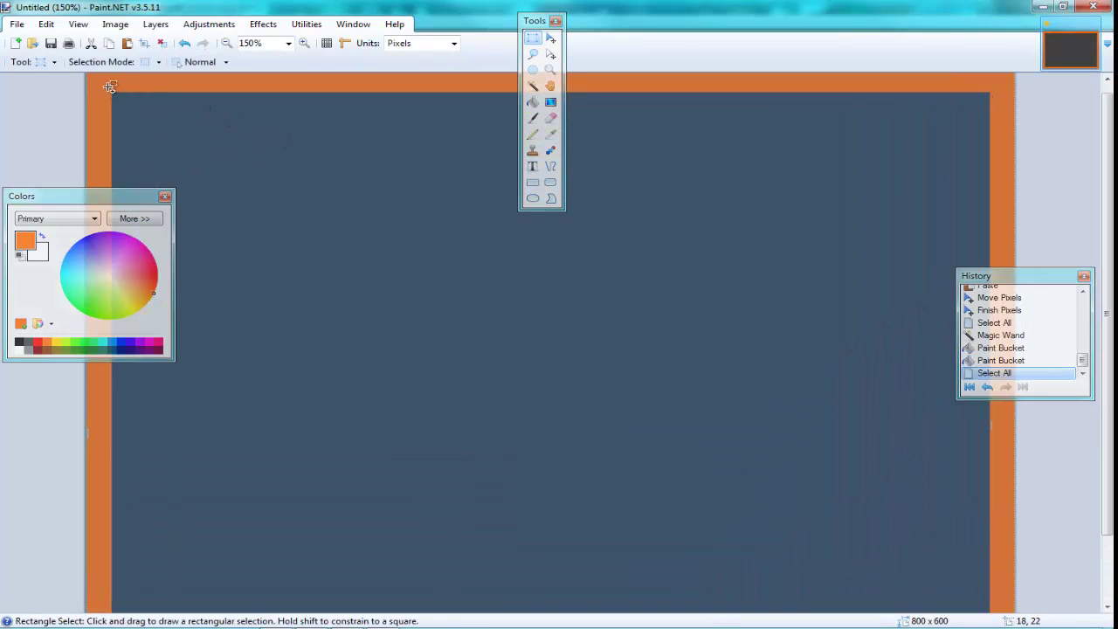
pyautogui.keyDown('ctrl'); pyautogui.scroll(-3, 140, 97); pyautogui.keyUp('ctrl')
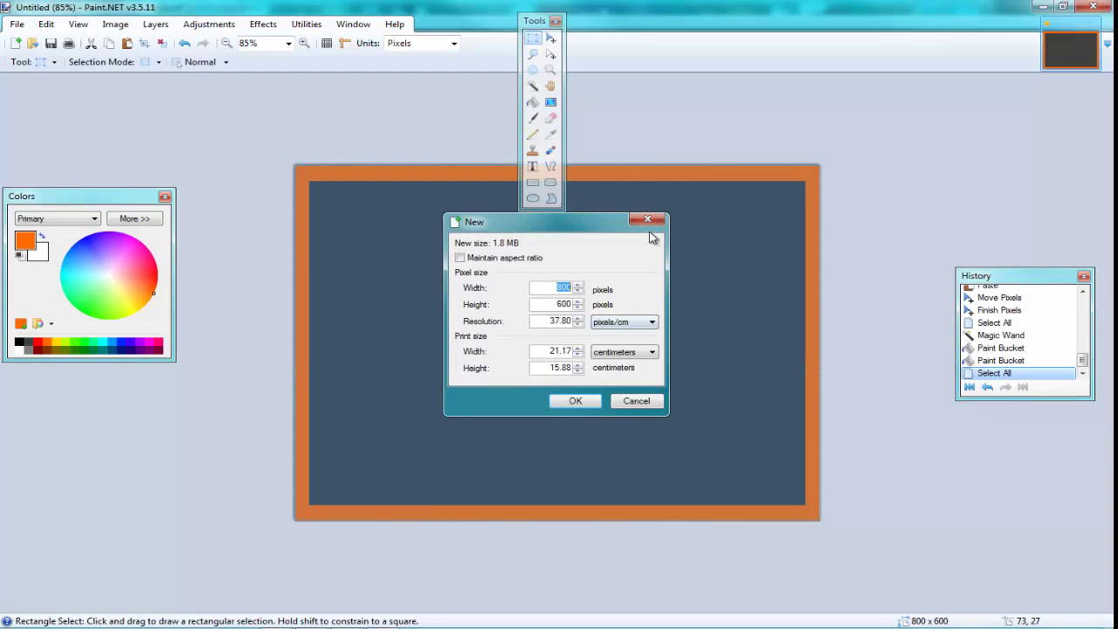
pyautogui.click(638, 225)
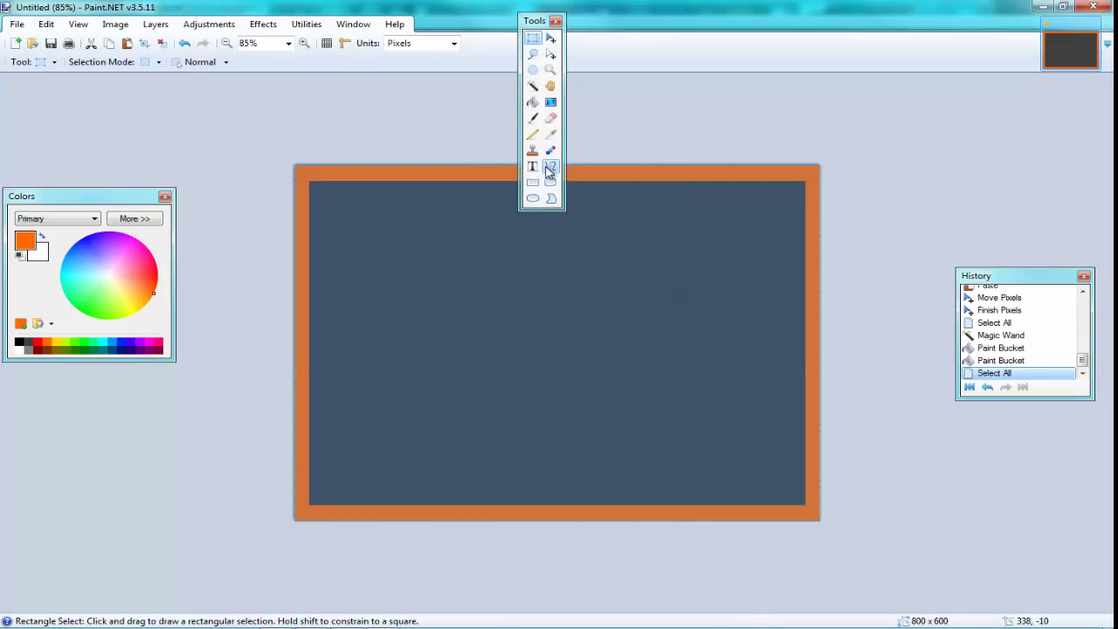
pyautogui.click(531, 166)
pyautogui.keyDown('ctrl'); pyautogui.scroll(1, 295, 536); pyautogui.keyUp('ctrl')
pyautogui.click(254, 530)
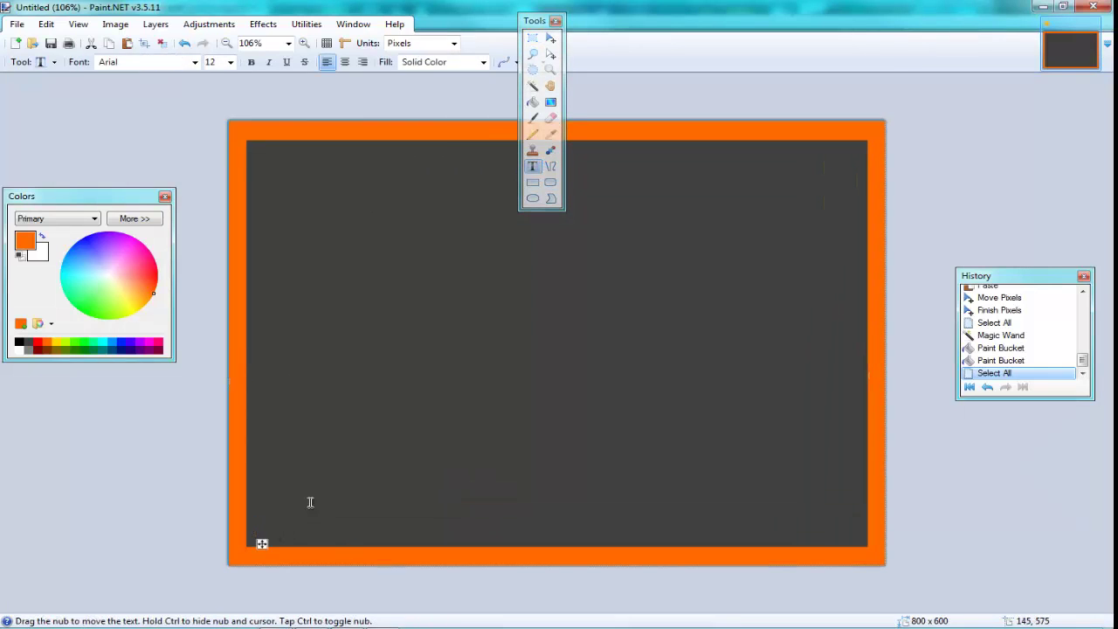
pyautogui.click(19, 349)
pyautogui.write('8')
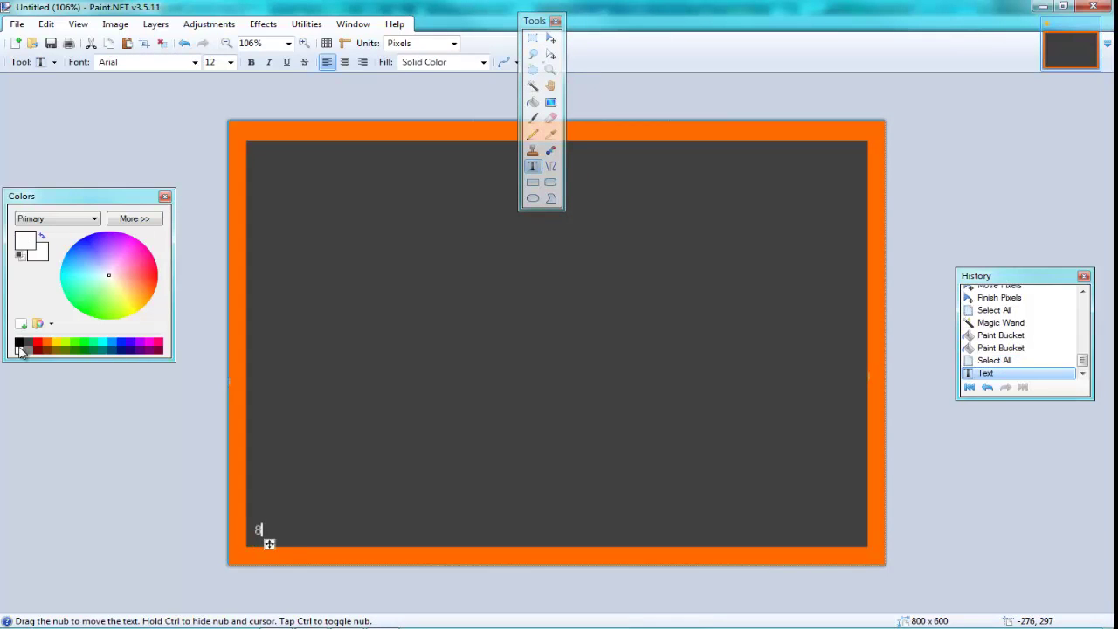
pyautogui.write('00x600 Fl')
pyautogui.write('oor Tiles')
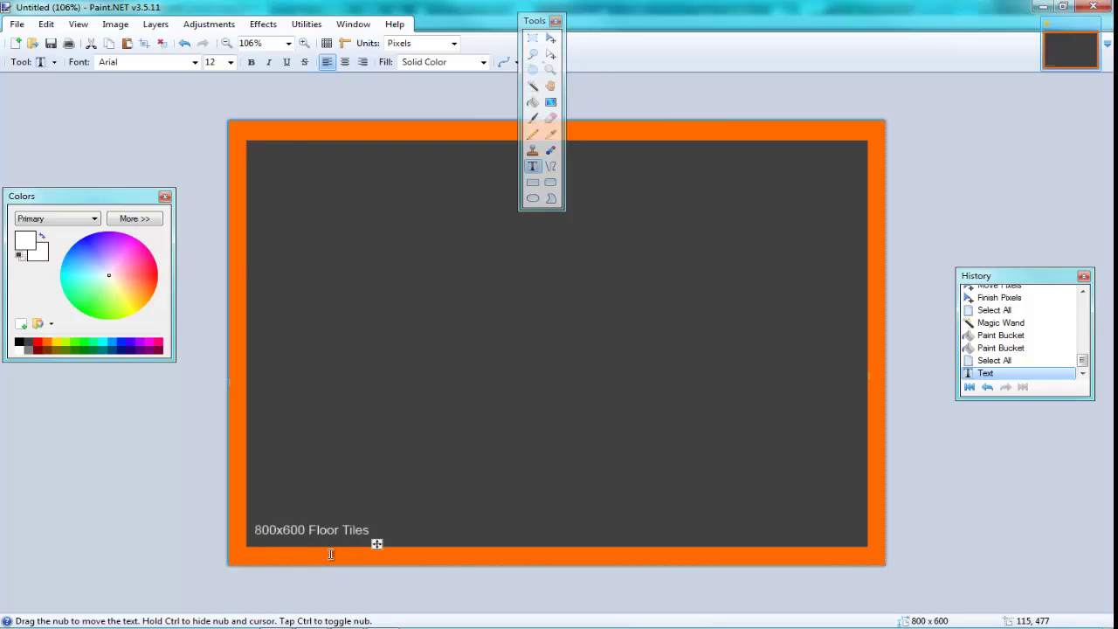
pyautogui.moveTo(376, 543); pyautogui.dragTo(376, 555)
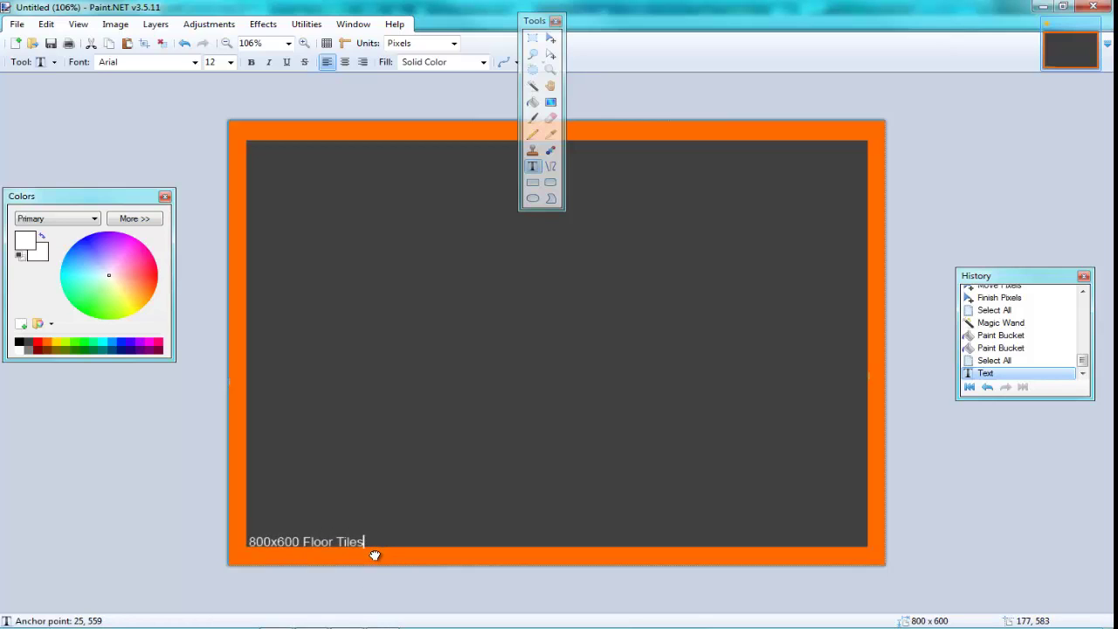
# Add an 'Itsproinc' signature in the bottom-right corner
pyautogui.keyDown('ctrl'); pyautogui.scroll(-1, 437, 512); pyautogui.keyUp('ctrl')
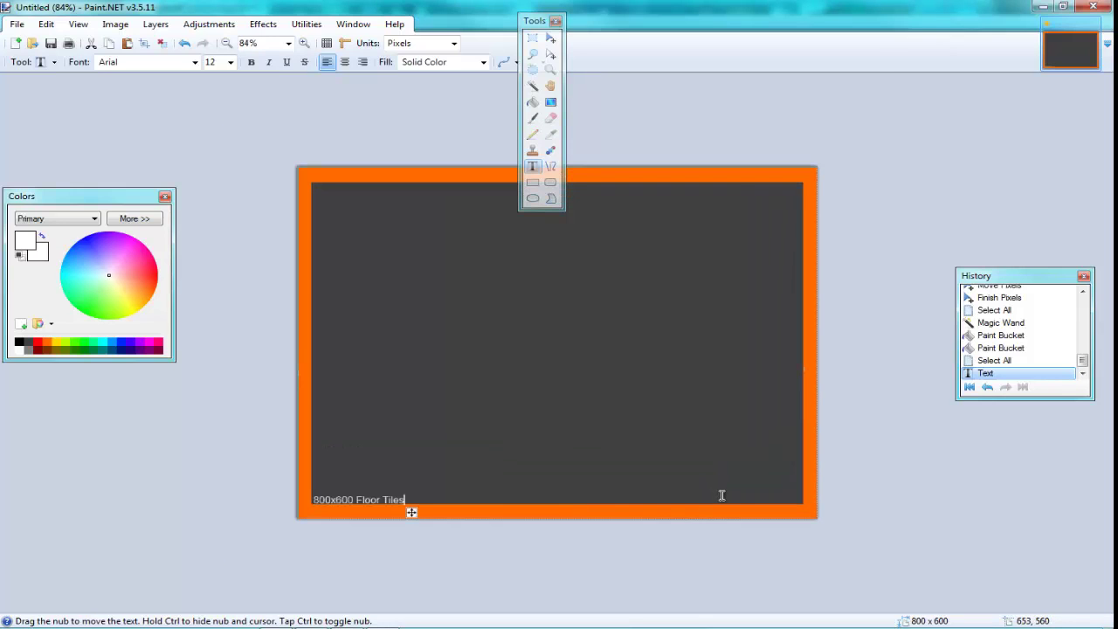
pyautogui.click(725, 497)
pyautogui.write('Itsproinc')
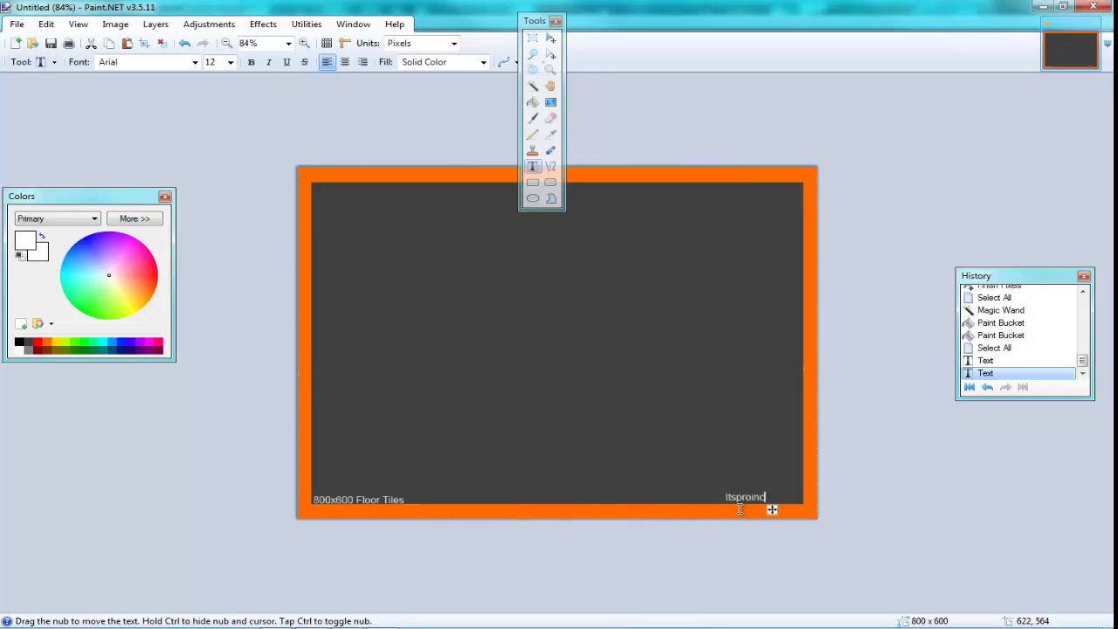
pyautogui.moveTo(772, 510); pyautogui.dragTo(800, 519)
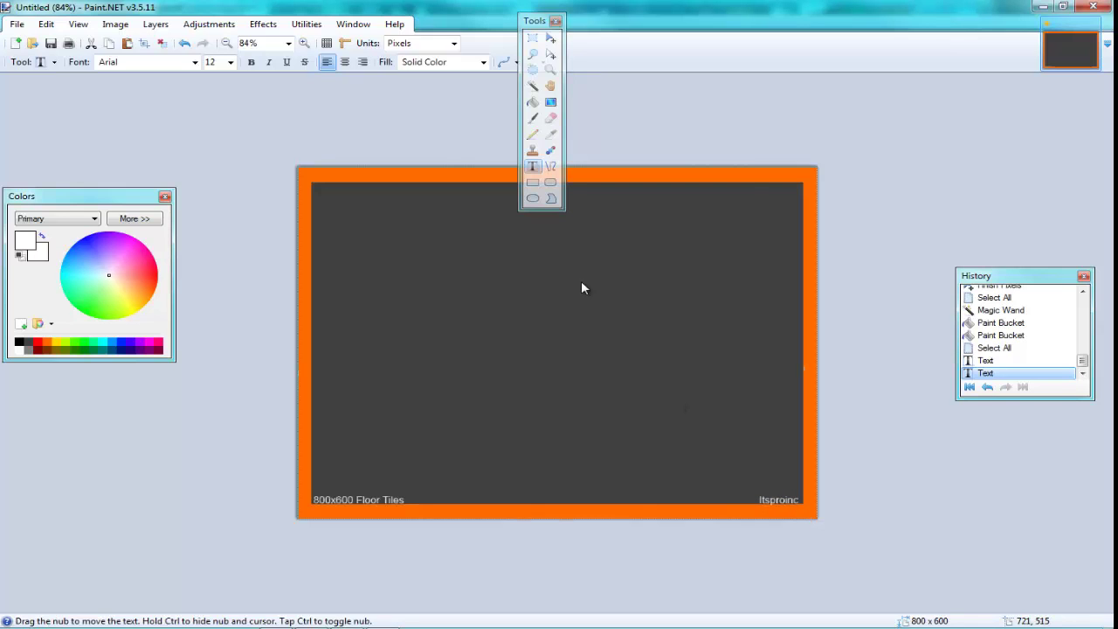
pyautogui.hotkey('ctrl', 's')
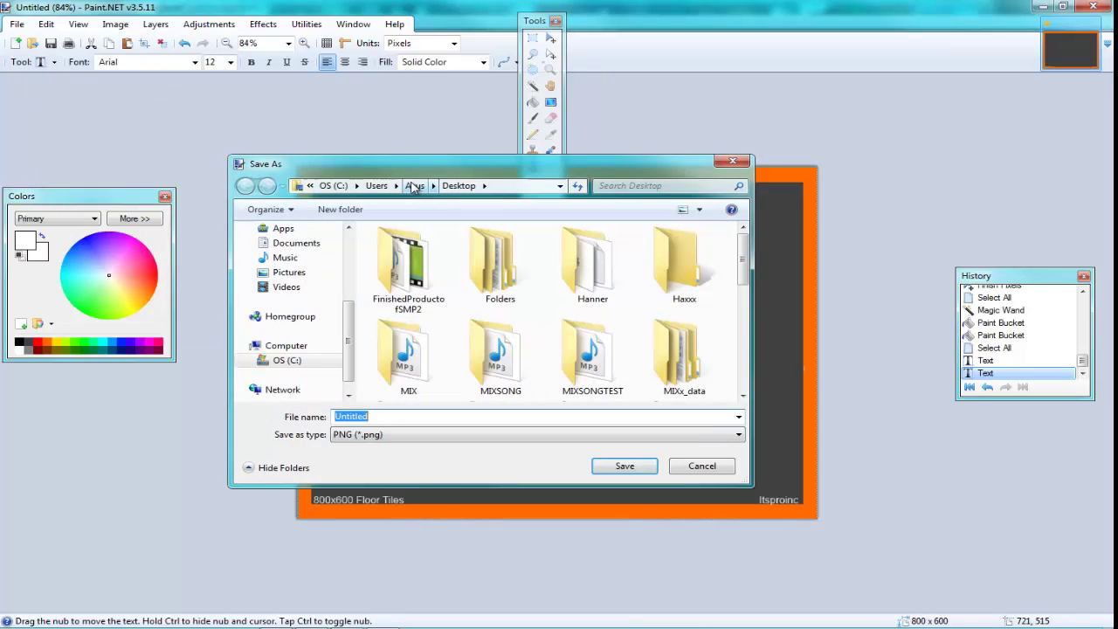
# Browse the save dialog to Documents\Blackout\Assets
pyautogui.click(377, 186)
pyautogui.click(295, 242)
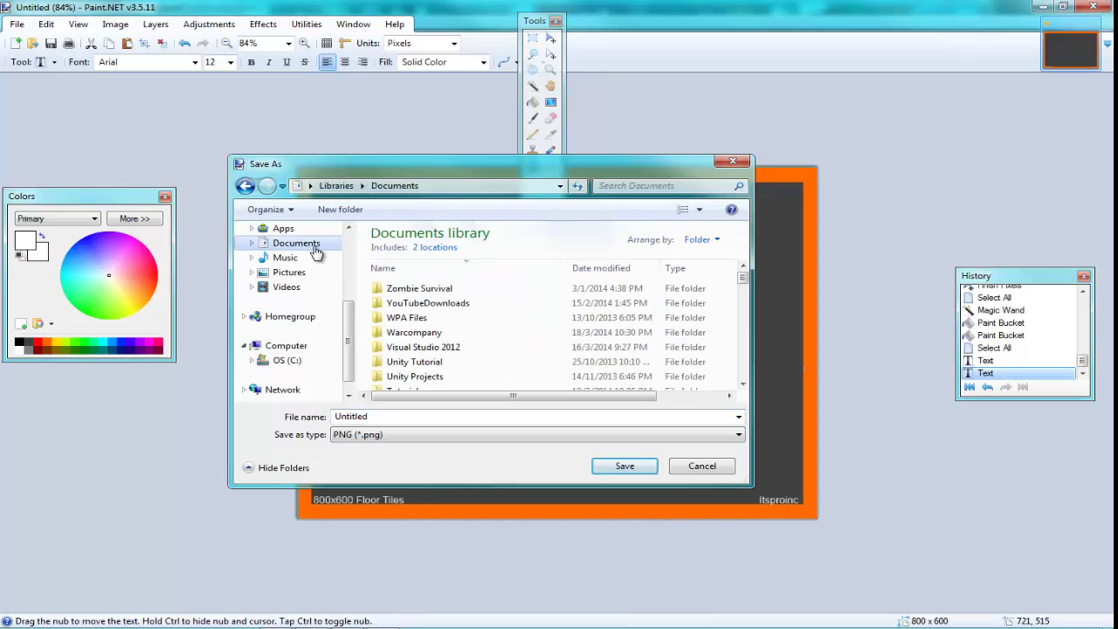
pyautogui.click(522, 350)
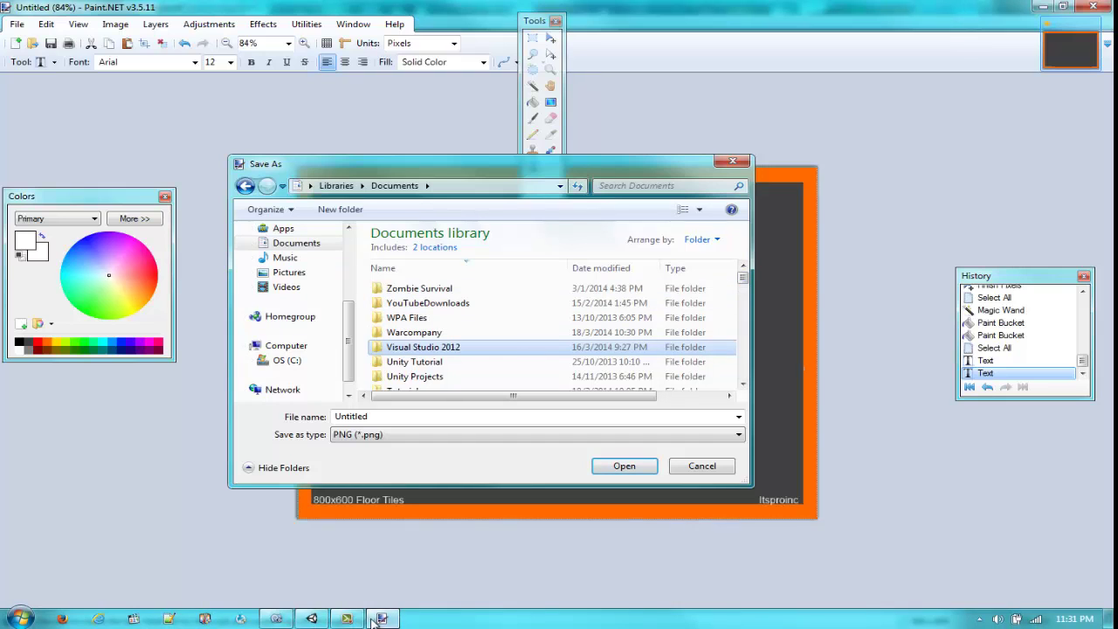
pyautogui.scroll(-10, 524, 332)
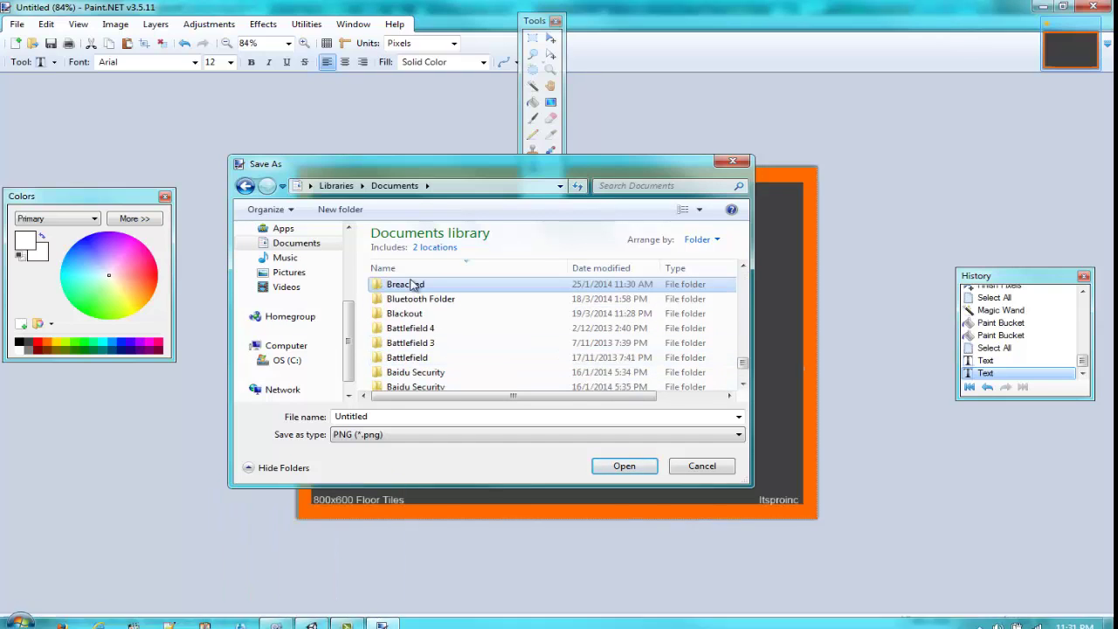
pyautogui.doubleClick(441, 317)
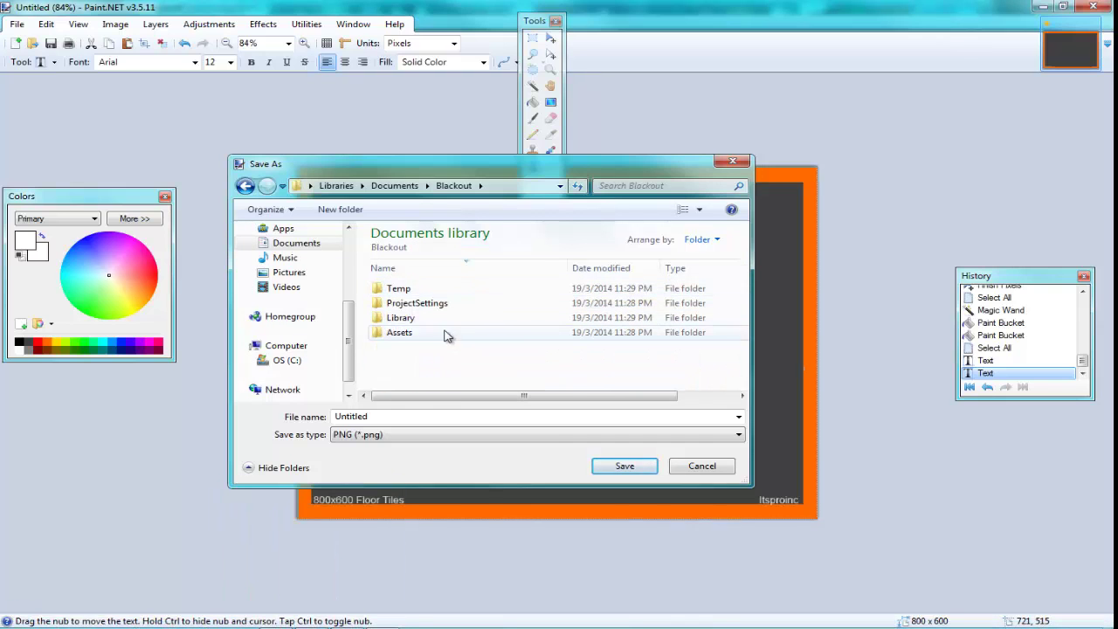
pyautogui.doubleClick(447, 331)
# Create a Textures folder in Assets and save the image there as 800x600FT.png
pyautogui.rightClick(435, 341)
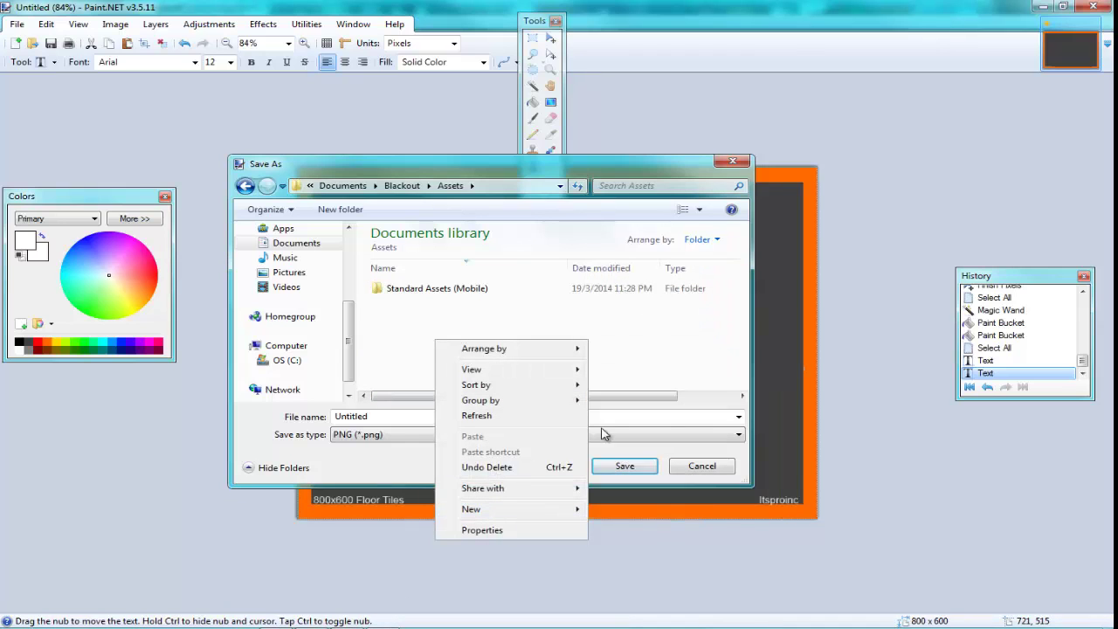
pyautogui.click(645, 277)
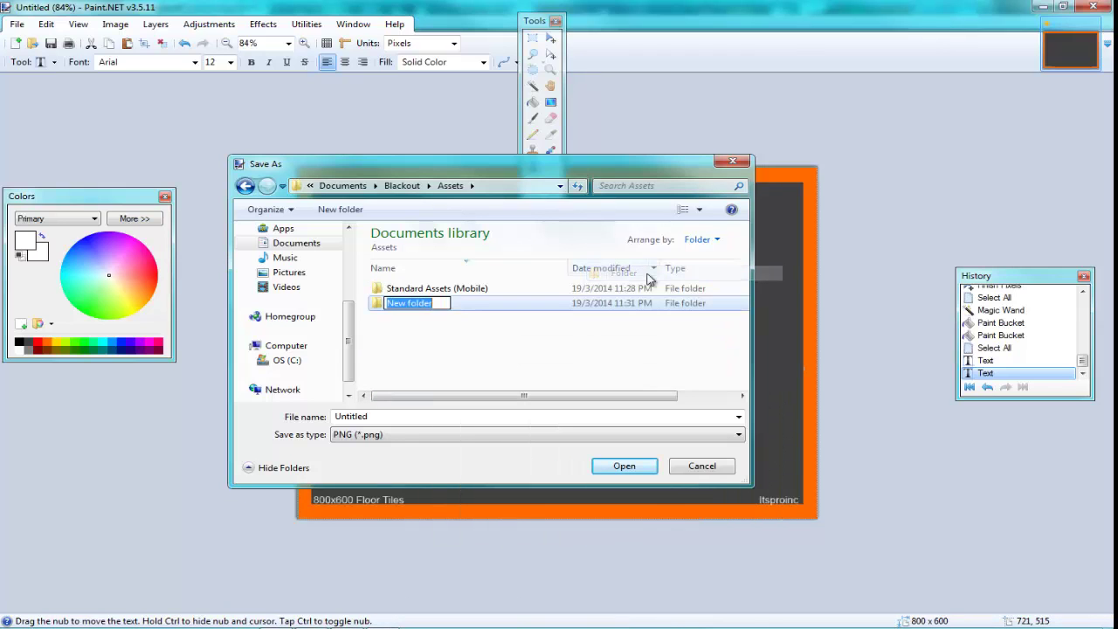
pyautogui.write('Text')
pyautogui.write('xture')
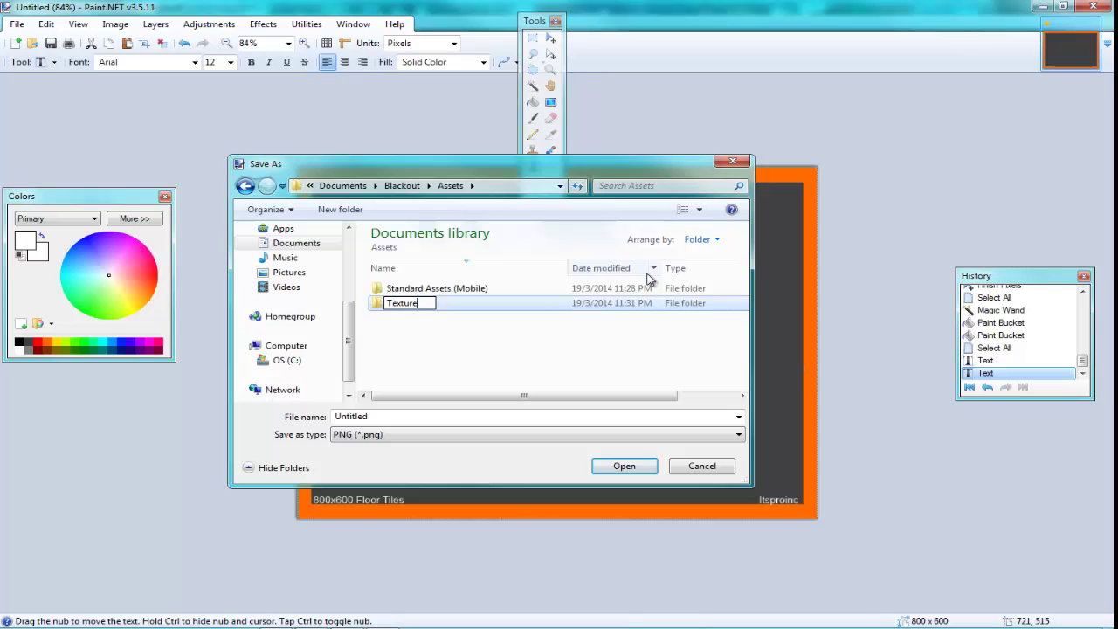
pyautogui.press('Return')
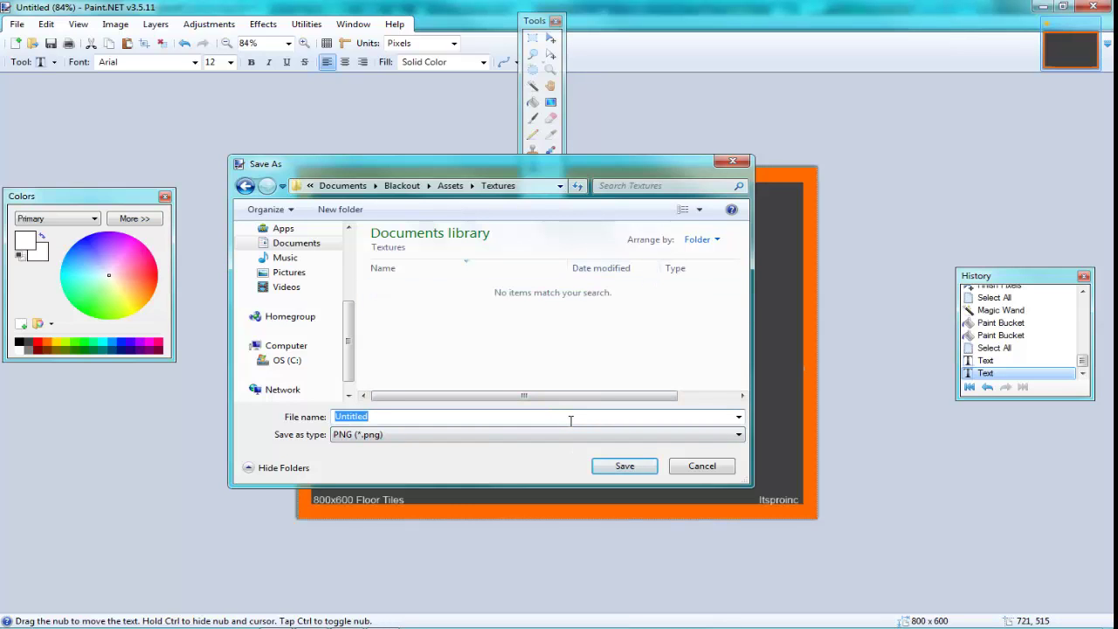
pyautogui.write('800x600FT')
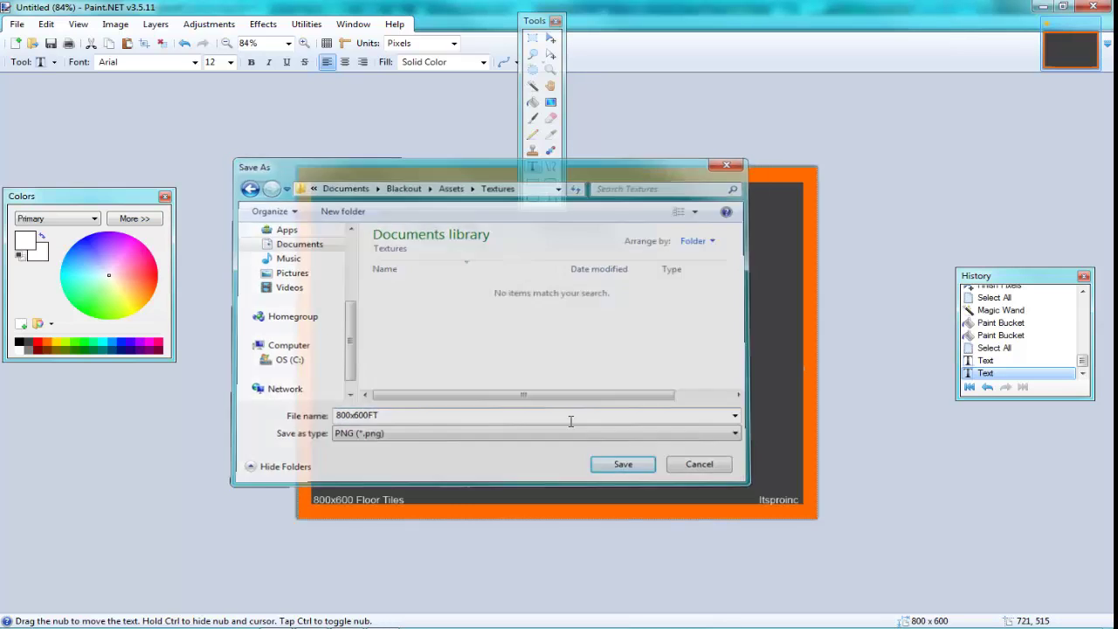
pyautogui.press('Return')
pyautogui.press('Return')
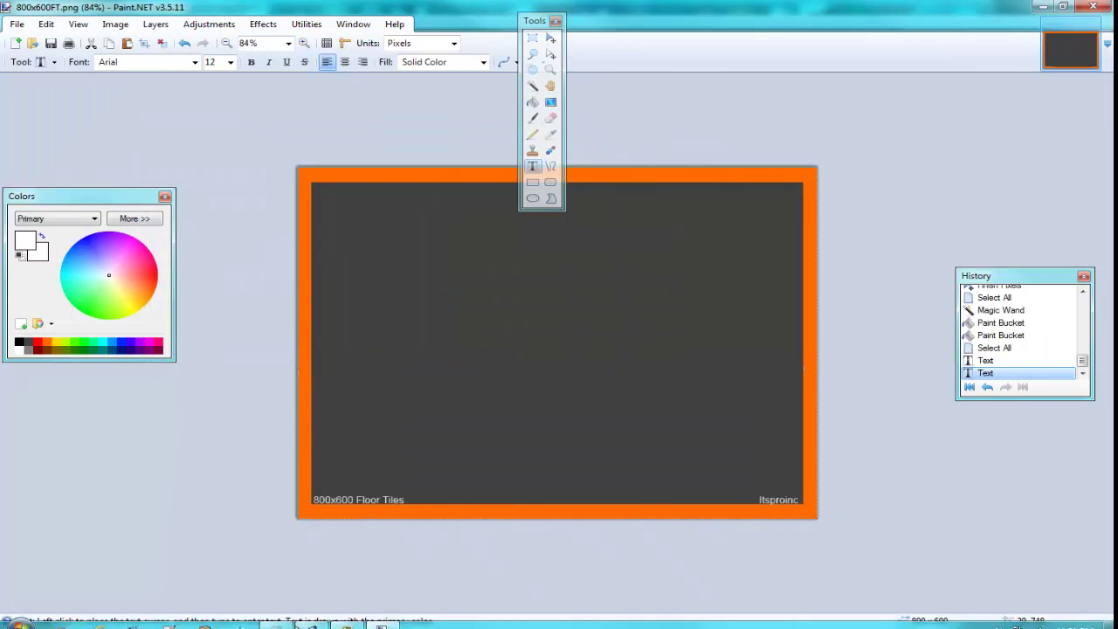
# Add a cube to the Unity scene
pyautogui.click(306, 620)
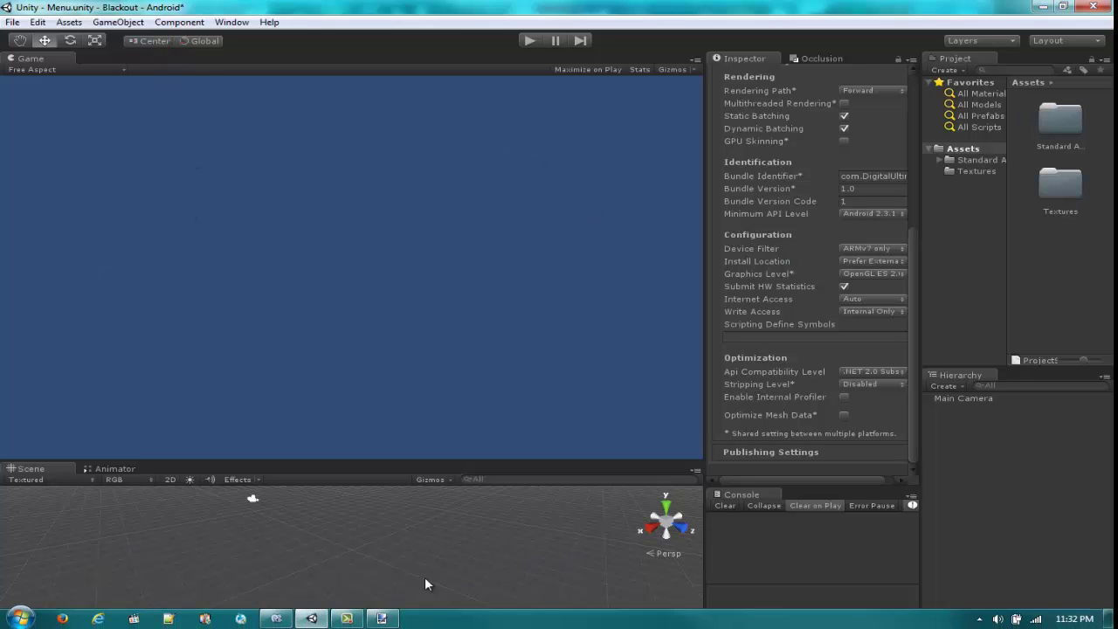
pyautogui.click(118, 22)
pyautogui.moveTo(139, 53)
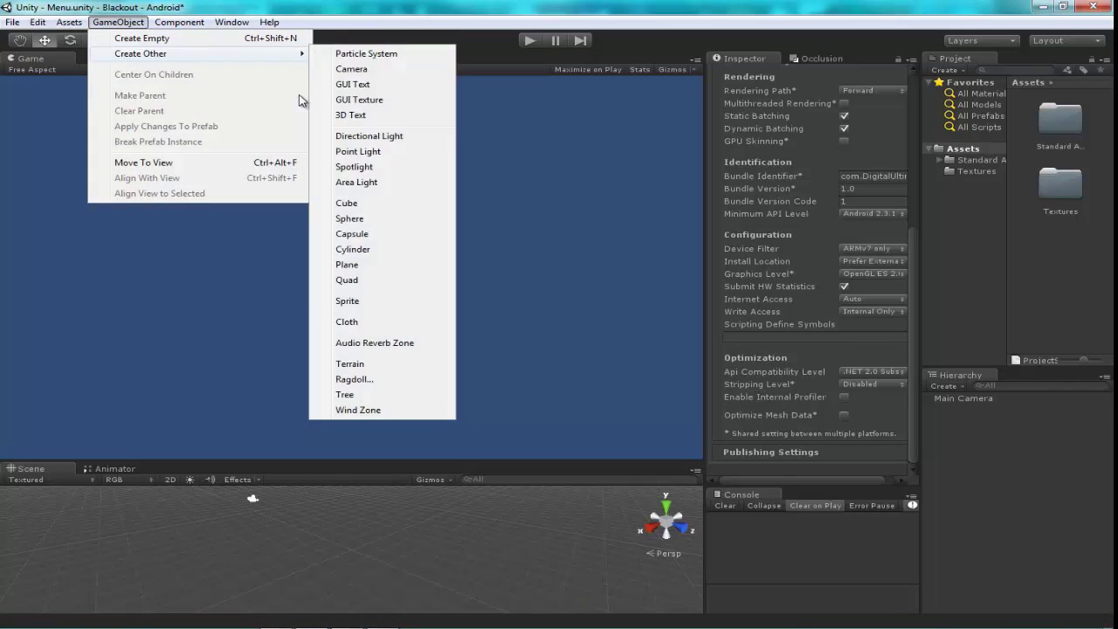
pyautogui.click(372, 208)
# Create a Scenes folder inside Assets
pyautogui.click(1000, 267)
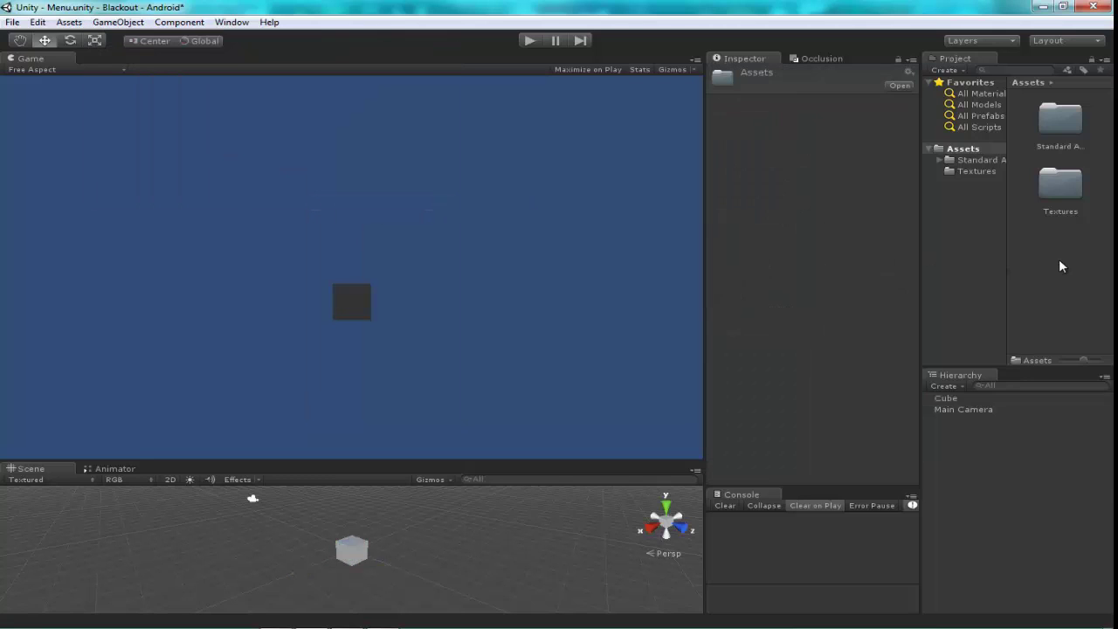
pyautogui.rightClick(1000, 267)
pyautogui.click(810, 270)
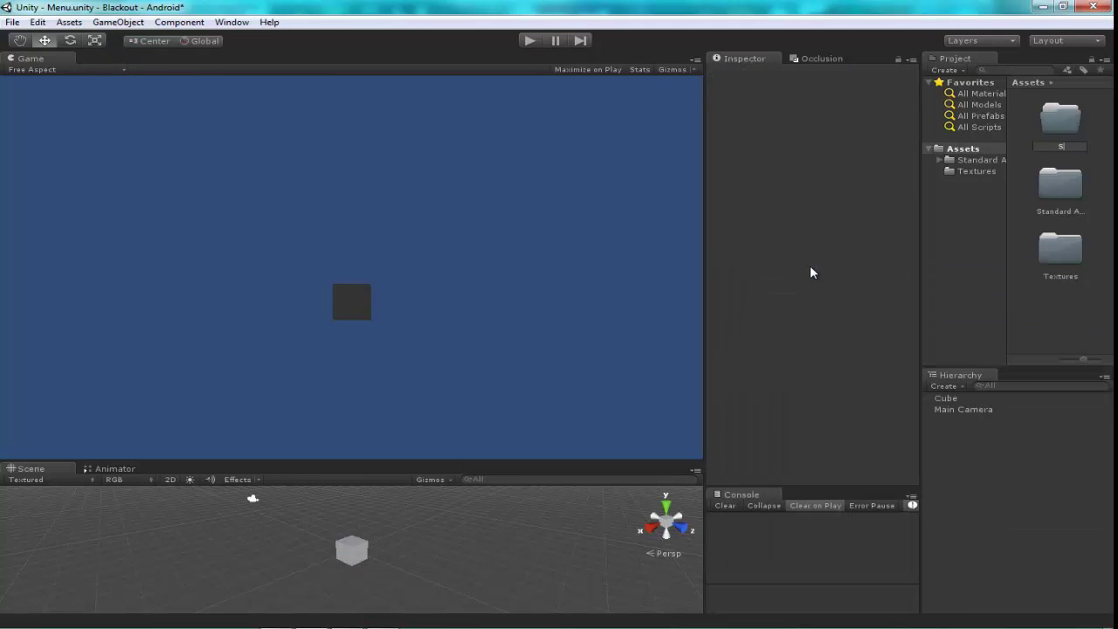
pyautogui.write('Scenes')
pyautogui.press('Return')
# Save the scene as Tutorial in the Scenes folder
pyautogui.hotkey('ctrl', 's')
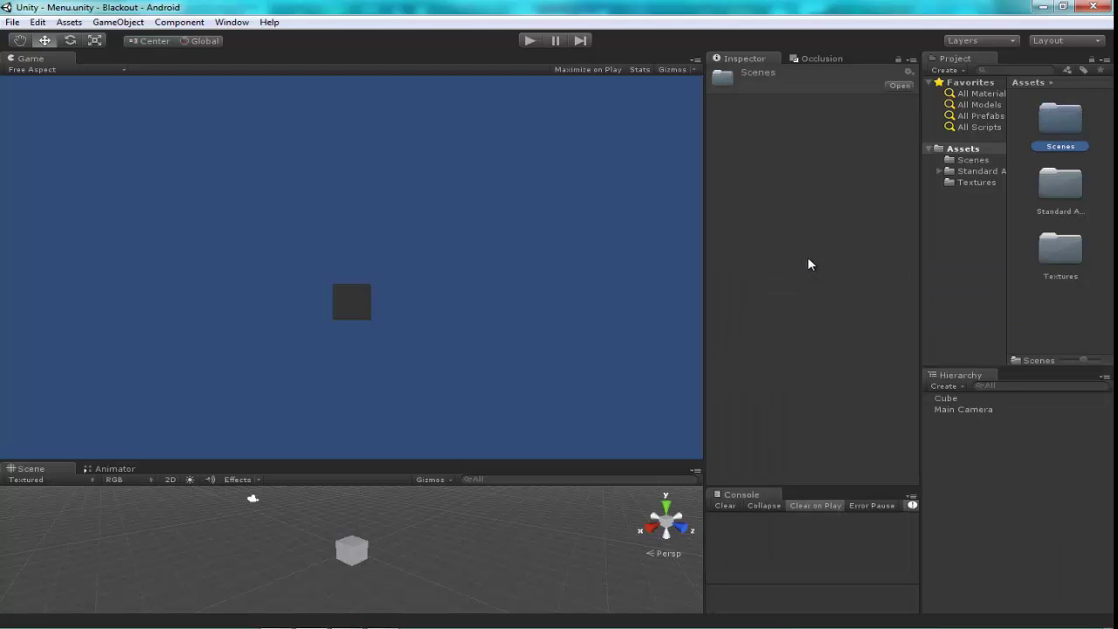
pyautogui.click(13, 22)
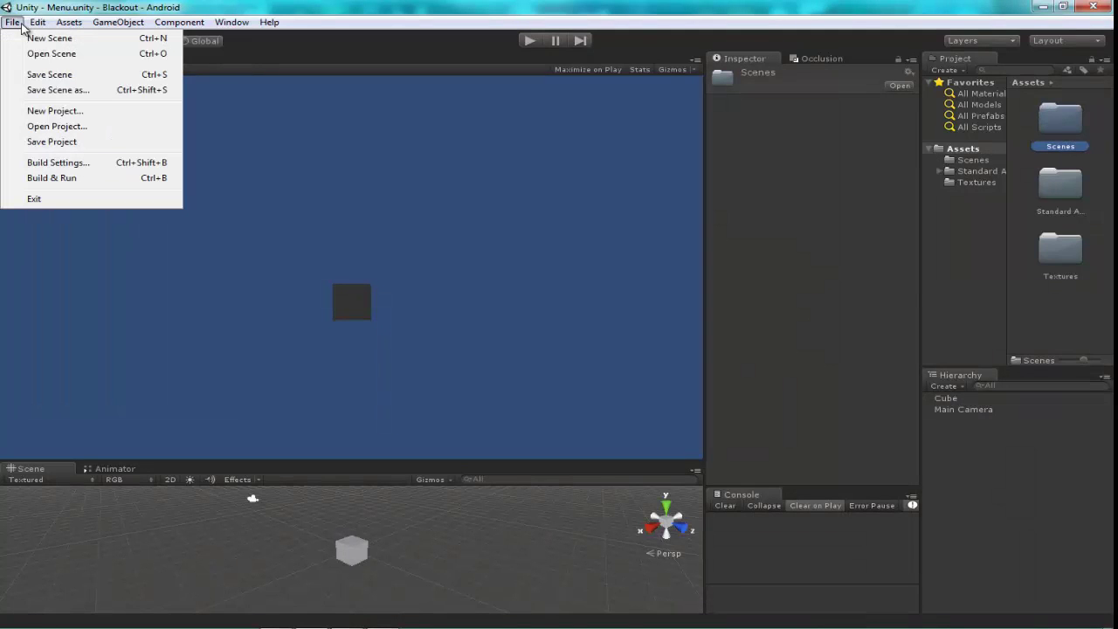
pyautogui.click(70, 90)
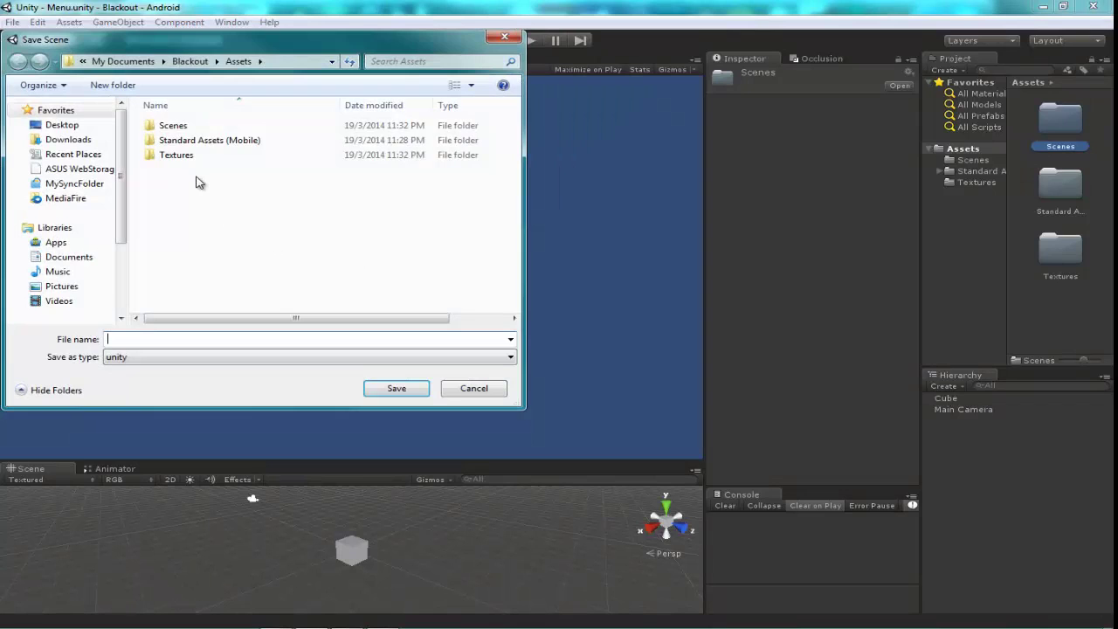
pyautogui.doubleClick(187, 125)
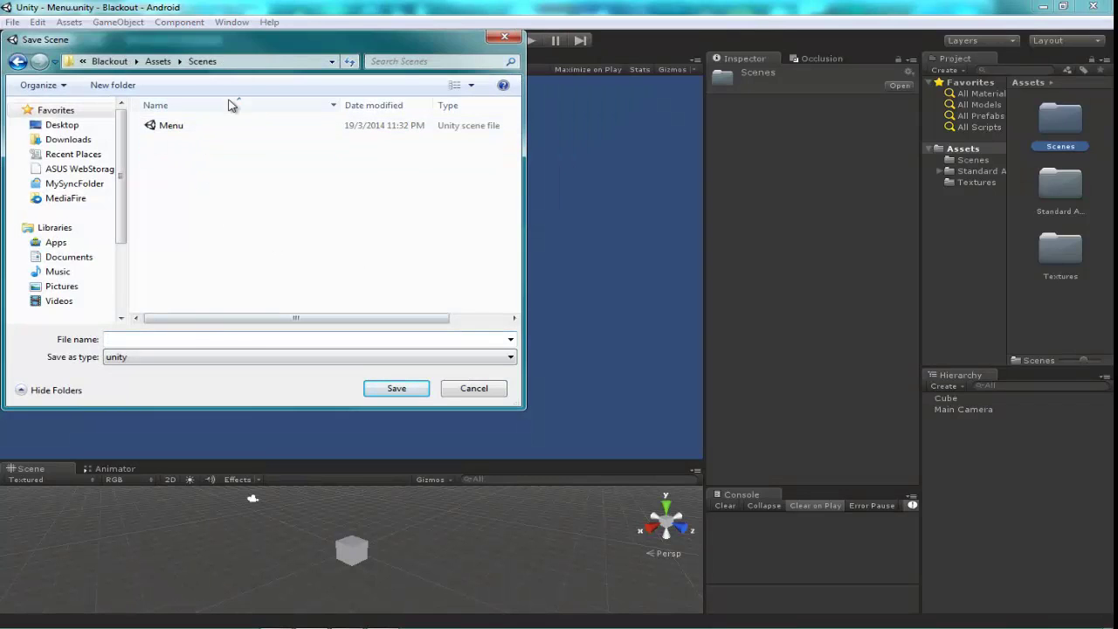
pyautogui.click(232, 129)
pyautogui.press('Escape')
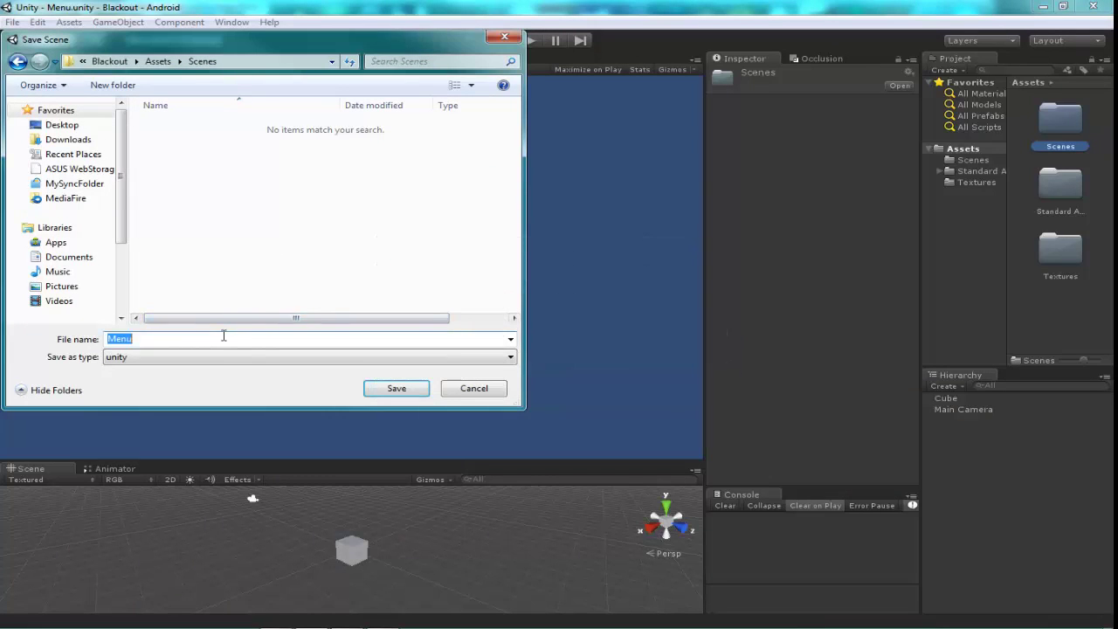
pyautogui.write('Tutorial')
pyautogui.press('Return')
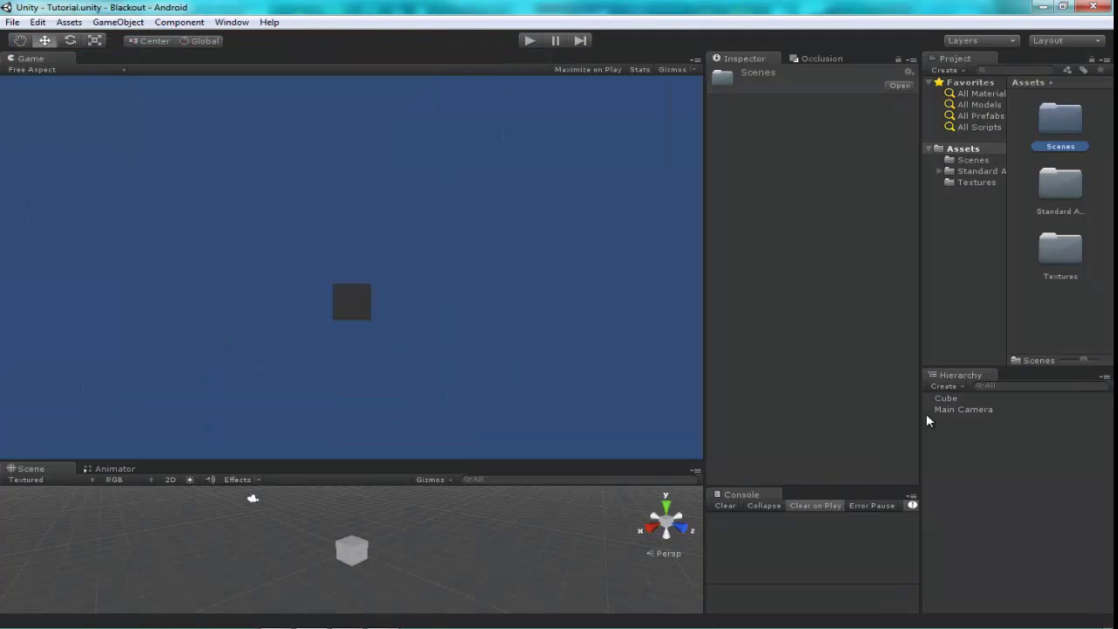
# Rename the cube to Floor and scale it to 25 × 0.01 × 25
pyautogui.click(936, 399)
pyautogui.click(832, 74)
pyautogui.write('Floor')
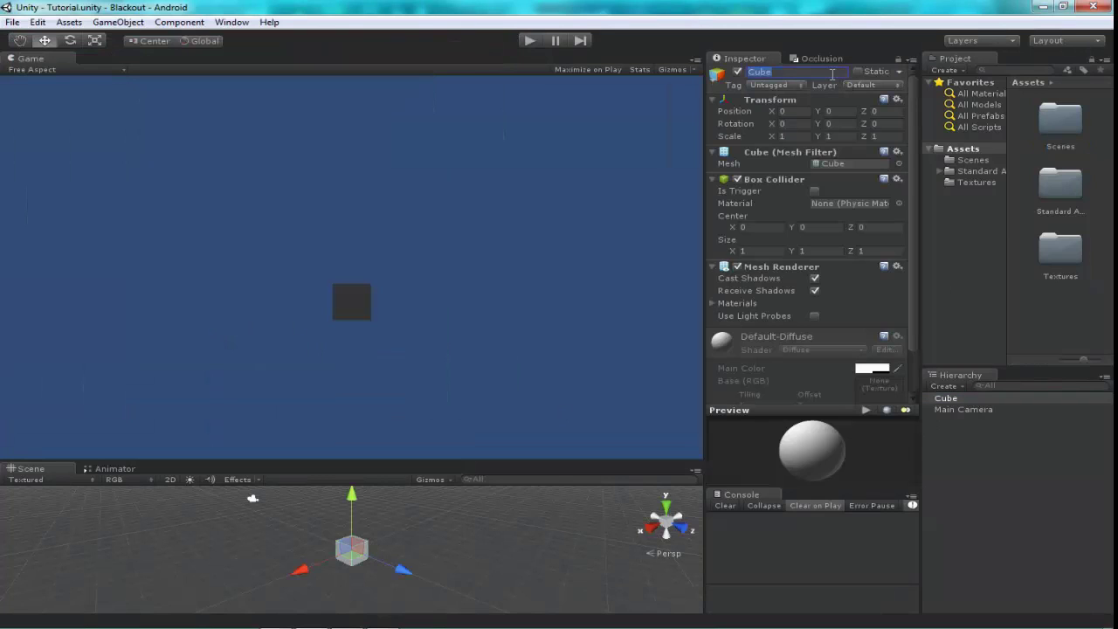
pyautogui.click(794, 137)
pyautogui.write('25')
pyautogui.press('Tab')
pyautogui.write('0.0')
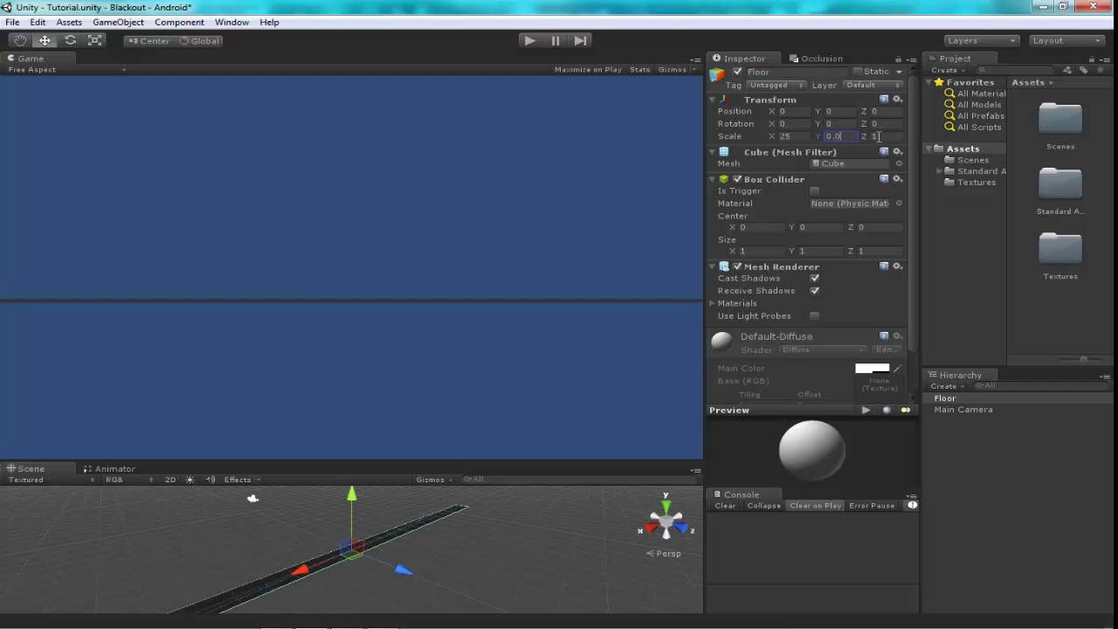
pyautogui.write('1')
pyautogui.press('Tab')
pyautogui.write('2')
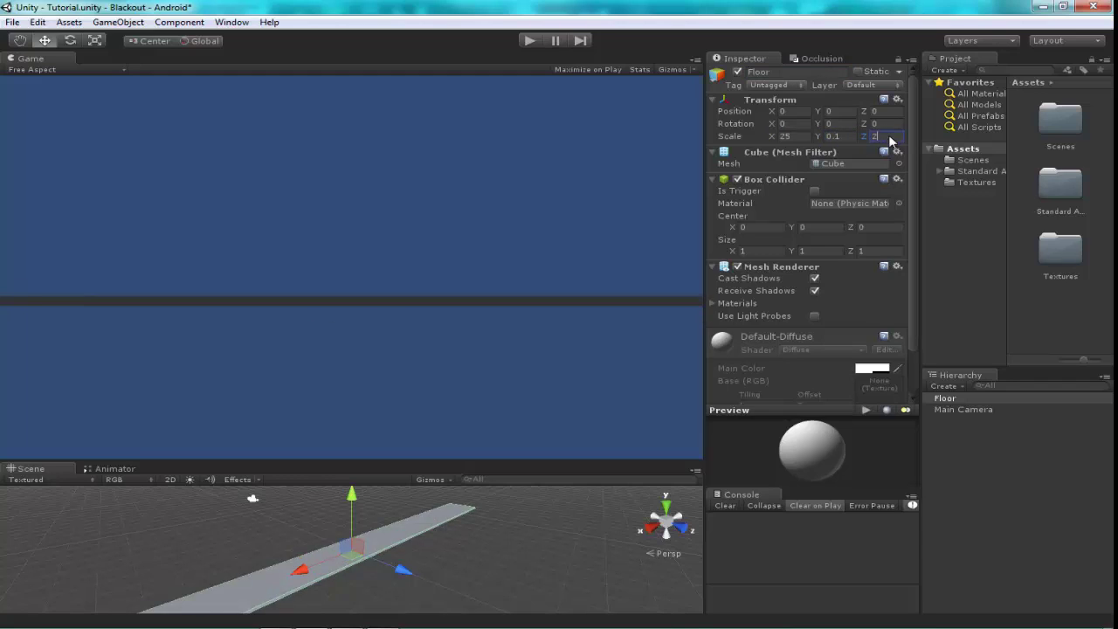
pyautogui.write('5')
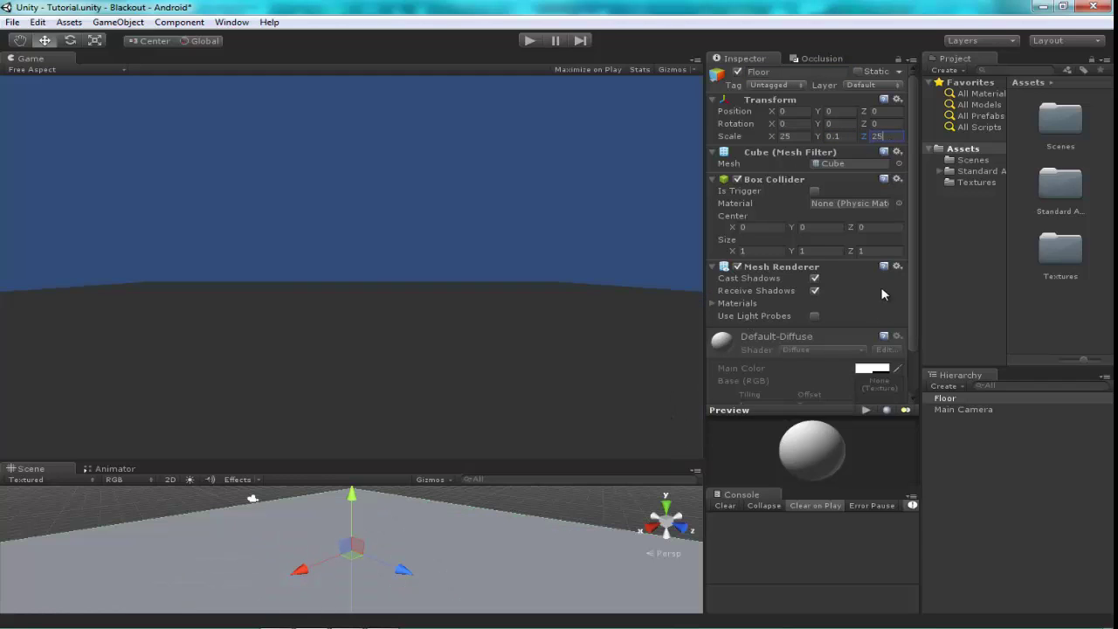
# Apply the 800x600FT texture from the Textures folder to the Floor
pyautogui.scroll(-2, 882, 295)
pyautogui.doubleClick(1060, 248)
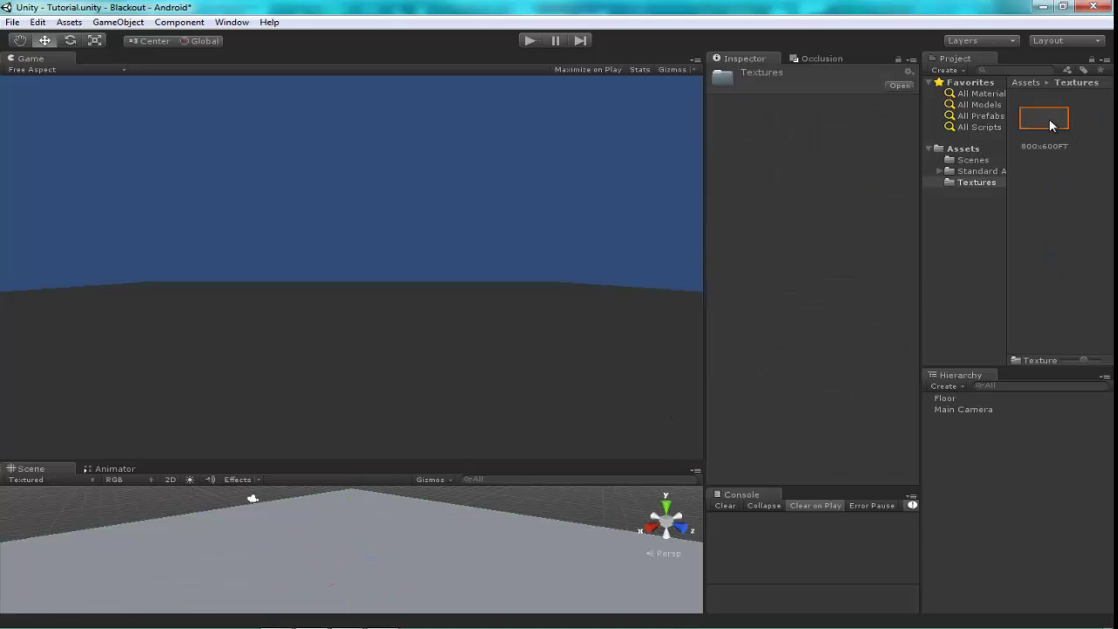
pyautogui.moveTo(1048, 123)
pyautogui.mouseDown()
pyautogui.moveTo(472, 516)
pyautogui.moveTo(479, 587)
pyautogui.mouseUp()
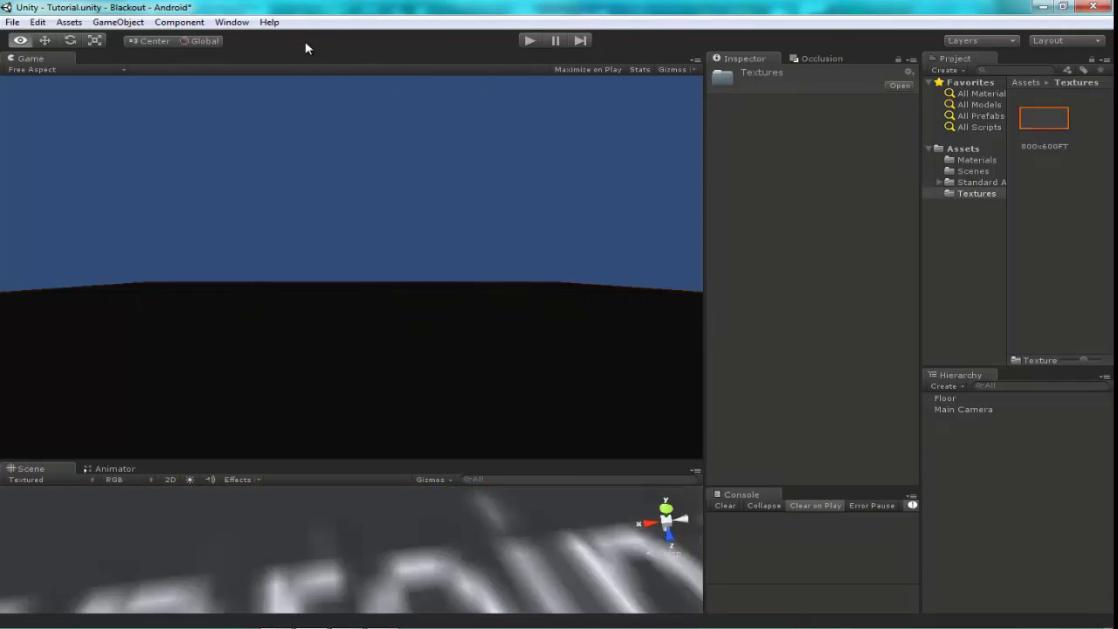
pyautogui.moveTo(478, 587)
pyautogui.keyDown('alt'); pyautogui.mouseDown()
pyautogui.moveTo(266, 27)
pyautogui.moveTo(275, 75)
pyautogui.mouseUp(); pyautogui.keyUp('alt')
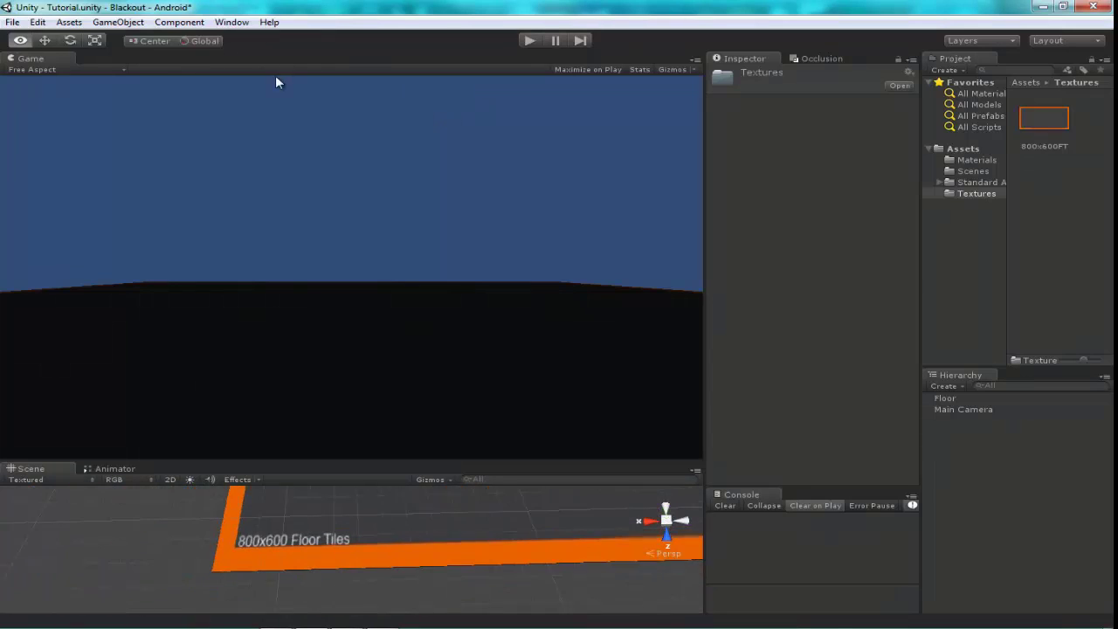
# Try X and Y tiling values of 5 and 6 on the Floor material
pyautogui.click(494, 550)
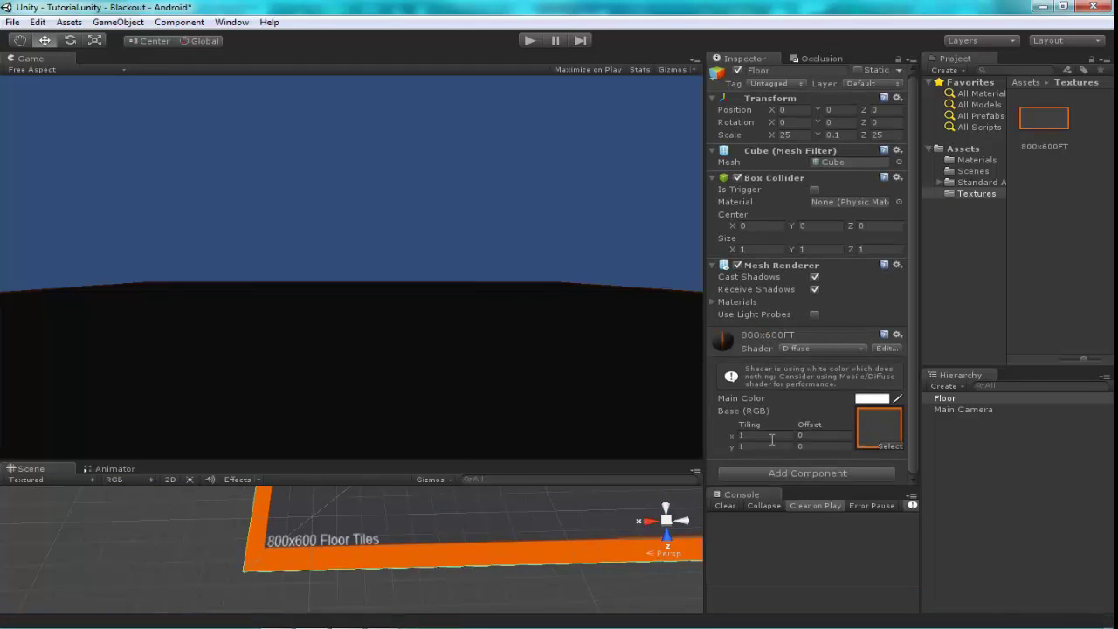
pyautogui.write('2')
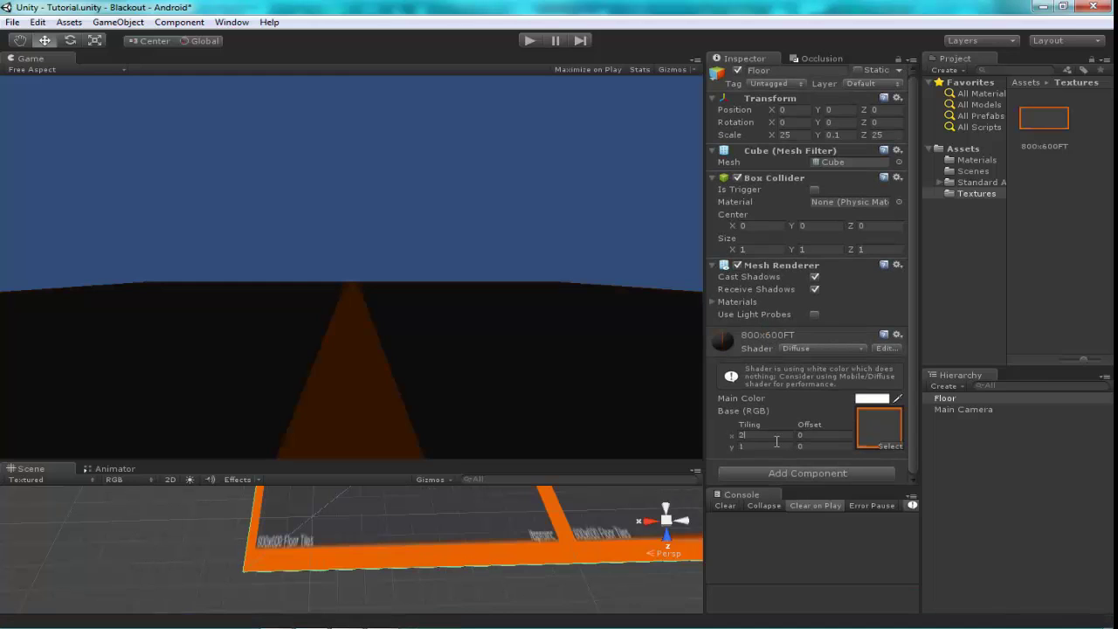
pyautogui.press('BackSpace')
pyautogui.write('5')
pyautogui.click(776, 446)
pyautogui.write('5')
pyautogui.moveTo(587, 532)
pyautogui.keyDown('alt'); pyautogui.mouseDown()
pyautogui.moveTo(469, 495)
pyautogui.moveTo(474, 589)
pyautogui.mouseUp(); pyautogui.keyUp('alt')
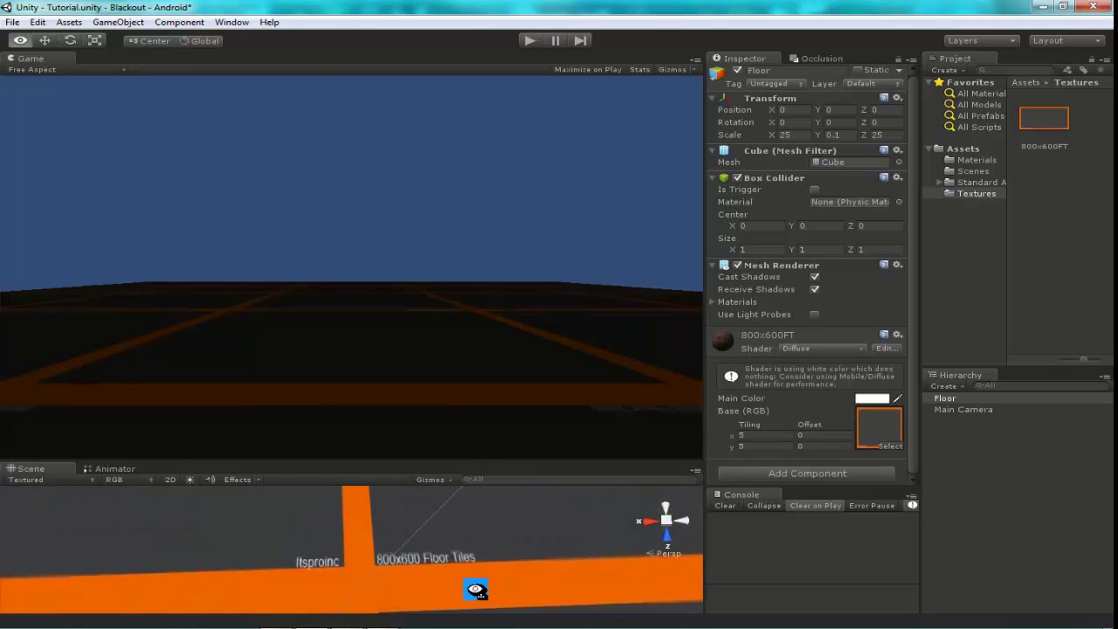
pyautogui.write('6')
pyautogui.press('Tab')
pyautogui.write('6')
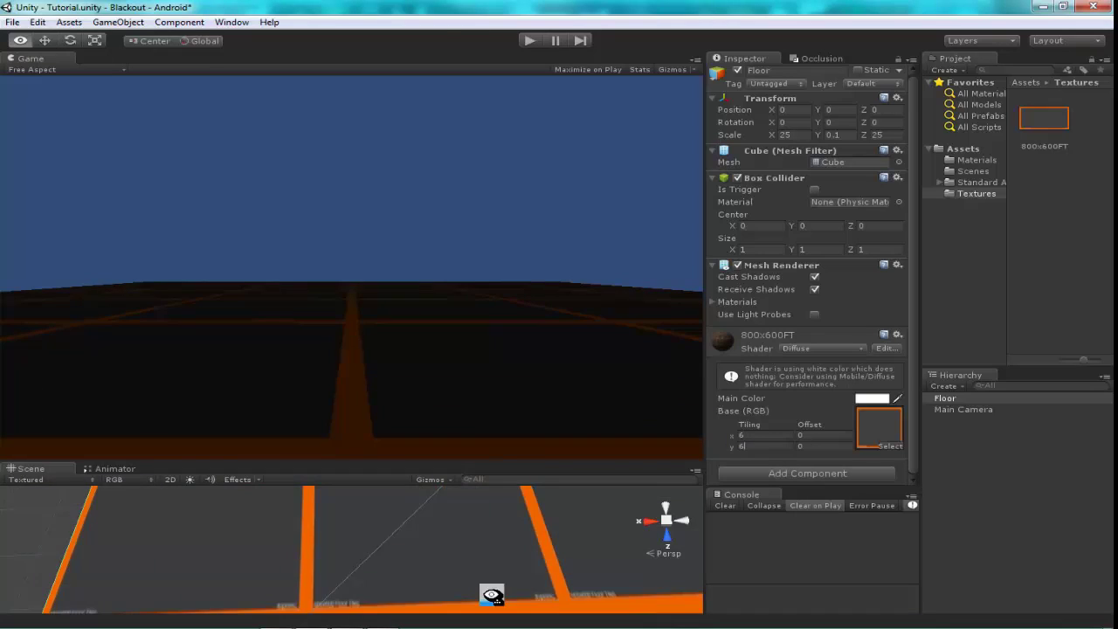
# Set the Floor material's tiling to 10 in both directions
pyautogui.moveTo(492, 592)
pyautogui.keyDown('alt'); pyautogui.mouseDown()
pyautogui.moveTo(443, 29)
pyautogui.moveTo(550, 426)
pyautogui.moveTo(591, 513)
pyautogui.moveTo(571, 445)
pyautogui.moveTo(486, 546)
pyautogui.mouseUp(); pyautogui.keyUp('alt')
pyautogui.click(590, 513)
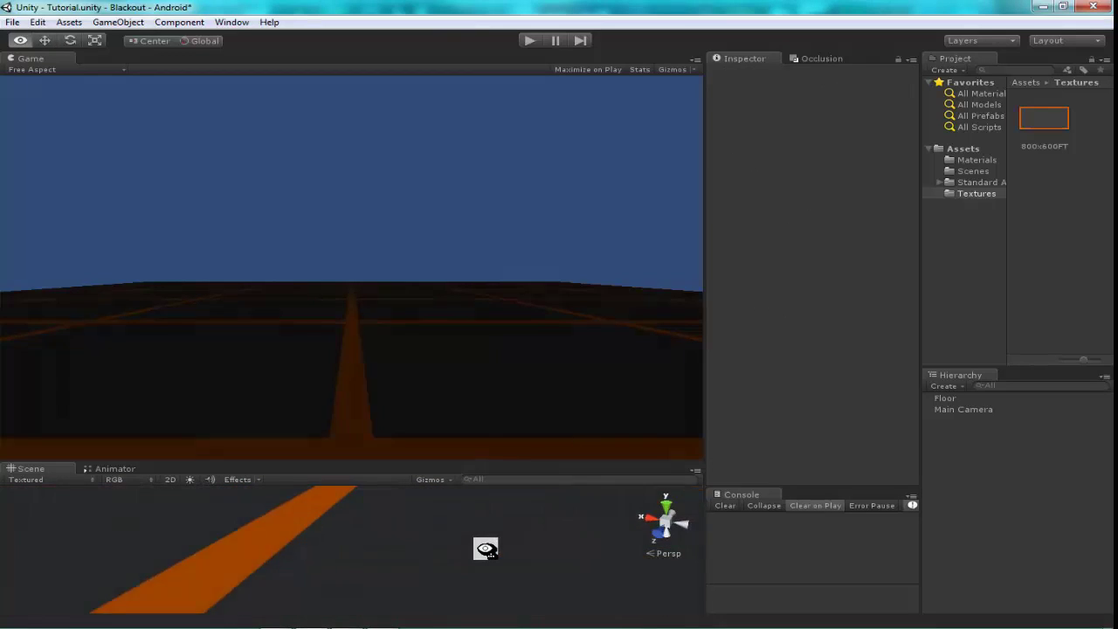
pyautogui.click(486, 547)
pyautogui.write('10')
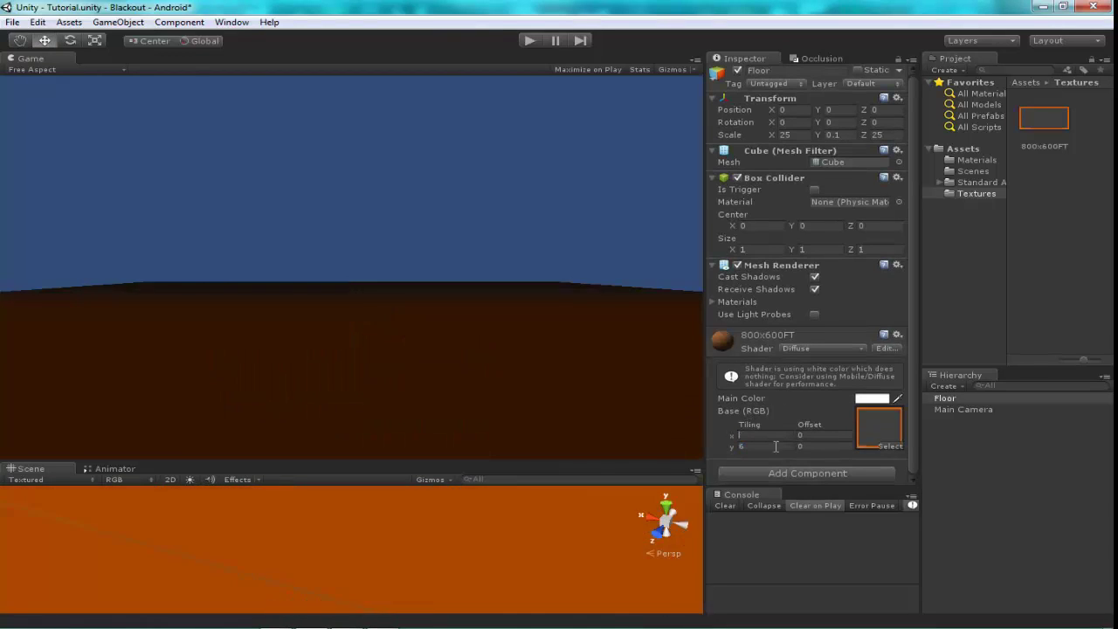
pyautogui.moveTo(514, 554)
pyautogui.keyDown('alt'); pyautogui.mouseDown()
pyautogui.moveTo(180, 481)
pyautogui.moveTo(445, 566)
pyautogui.moveTo(593, 504)
pyautogui.moveTo(587, 520)
pyautogui.moveTo(512, 516)
pyautogui.moveTo(536, 576)
pyautogui.moveTo(506, 92)
pyautogui.moveTo(465, 97)
pyautogui.moveTo(452, 557)
pyautogui.moveTo(406, 506)
pyautogui.moveTo(392, 528)
pyautogui.mouseUp(); pyautogui.keyUp('alt')
pyautogui.click(393, 528)
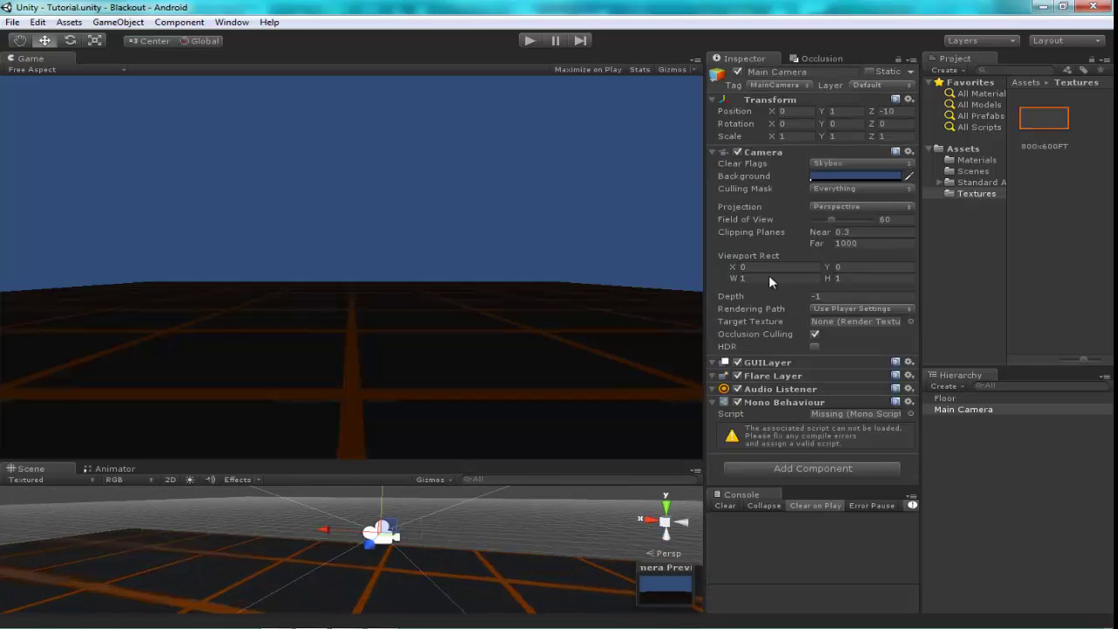
# Delete the Main Camera and open the Standard Assets (Mobile) folder
pyautogui.press('Delete')
pyautogui.click(987, 172)
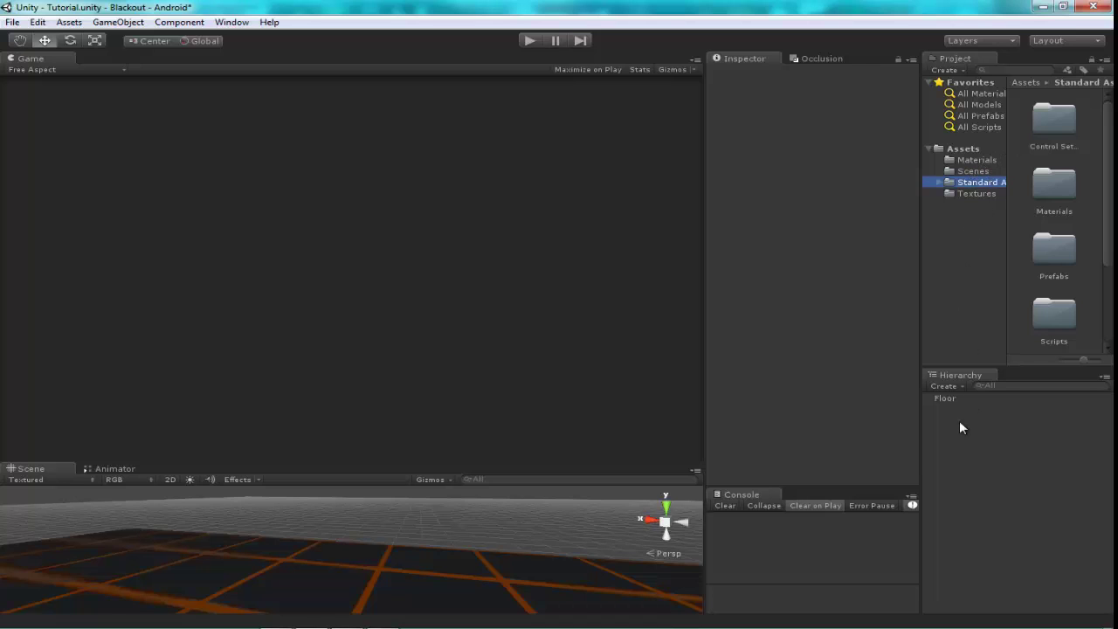
pyautogui.click(943, 399)
pyautogui.keyDown('alt'); pyautogui.moveTo(464, 542); pyautogui.dragTo(449, 288); pyautogui.keyUp('alt')
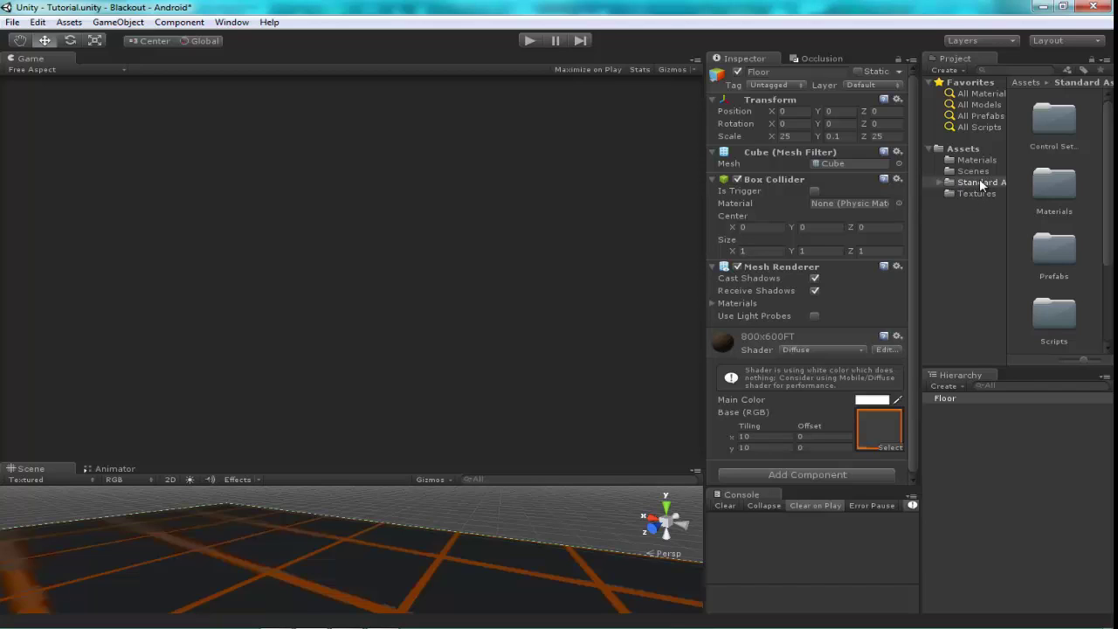
# Browse from Control Setups through Standard Assets into the Prefabs folder
pyautogui.doubleClick(1067, 123)
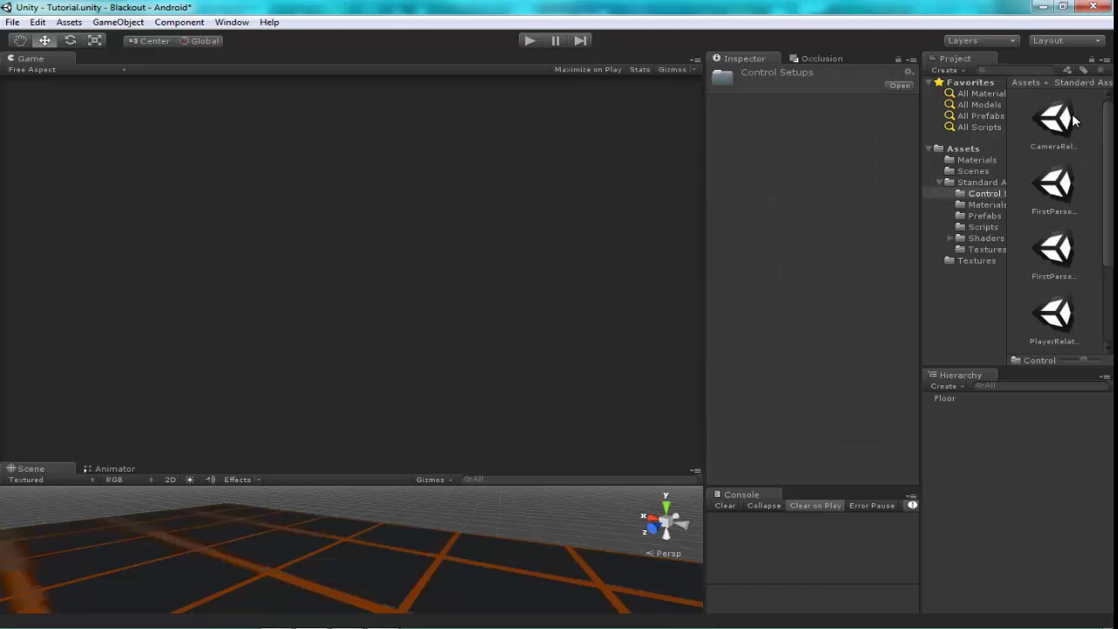
pyautogui.scroll(-1, 1074, 121)
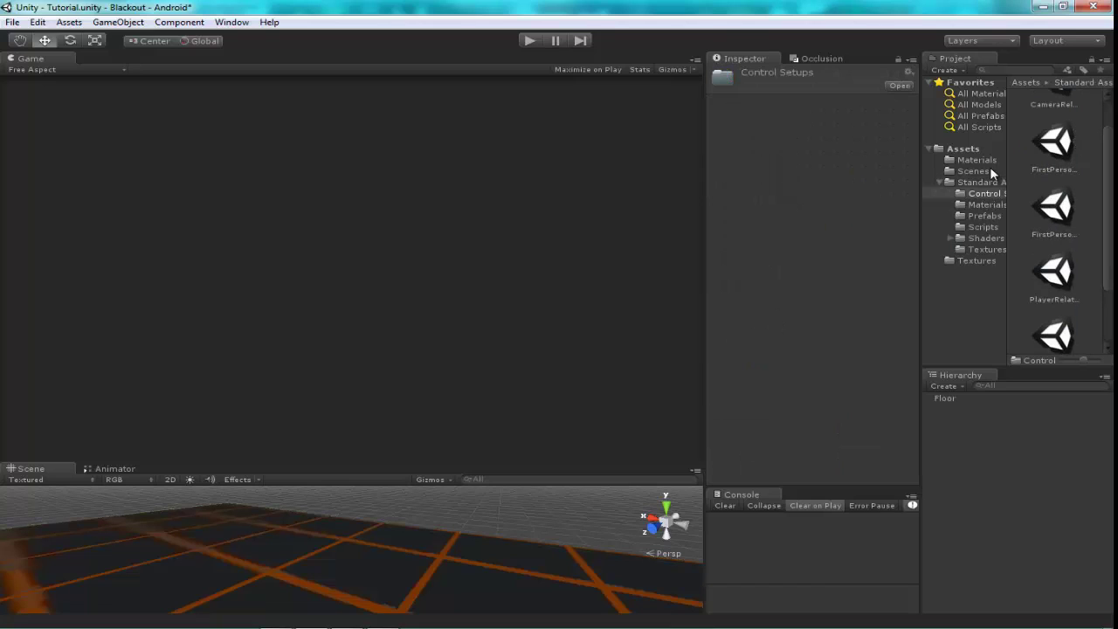
pyautogui.click(986, 216)
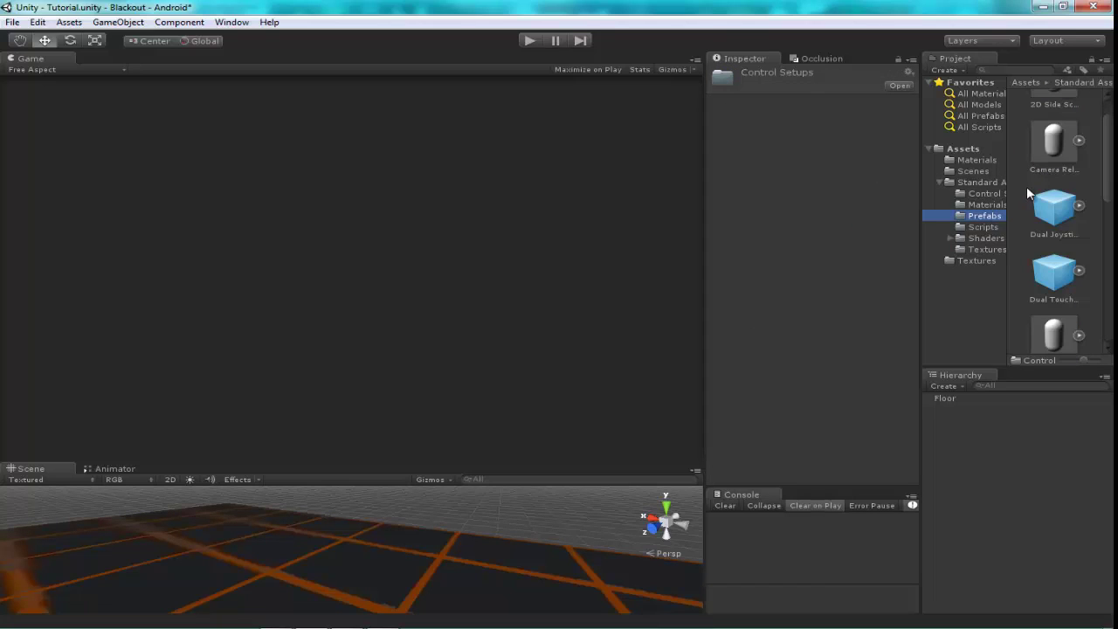
pyautogui.click(978, 182)
pyautogui.scroll(-2, 1049, 254)
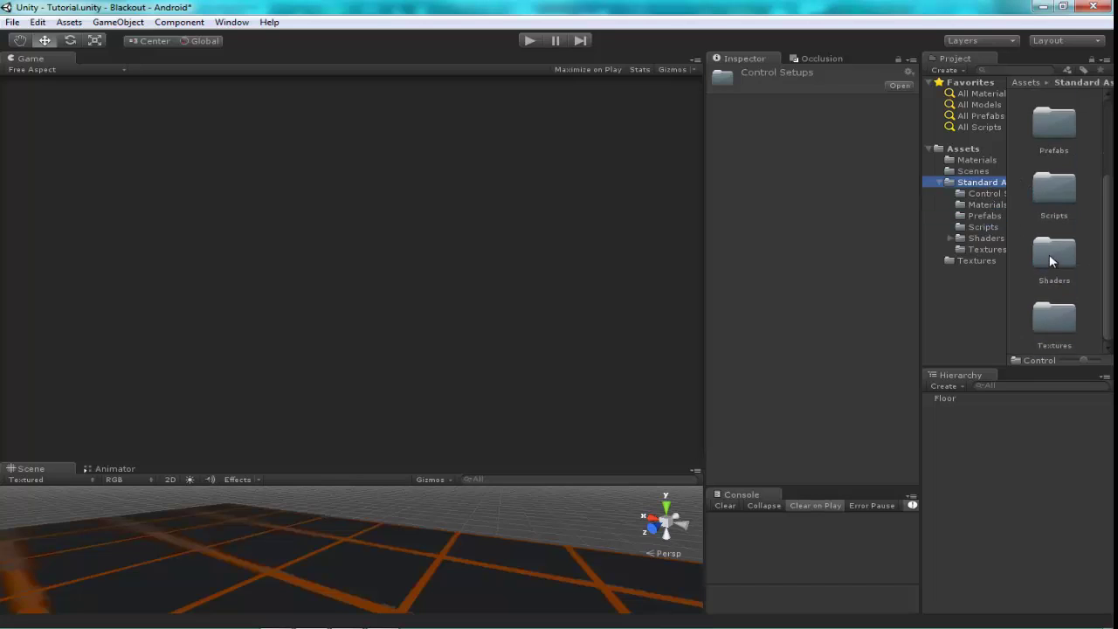
pyautogui.scroll(-1, 1052, 256)
pyautogui.doubleClick(1065, 181)
pyautogui.scroll(3, 1065, 163)
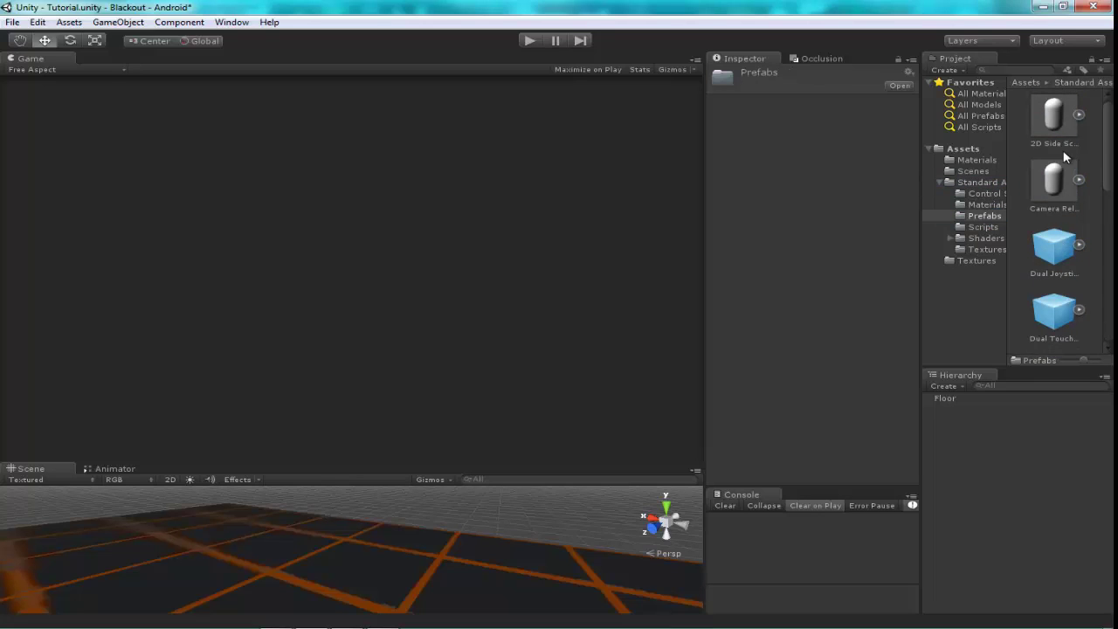
# Inspect the control prefabs: side-scroller, Camera Relative, Dual Joysticks, Dual TouchPads, First Person Controls
pyautogui.click(1053, 111)
pyautogui.click(1048, 187)
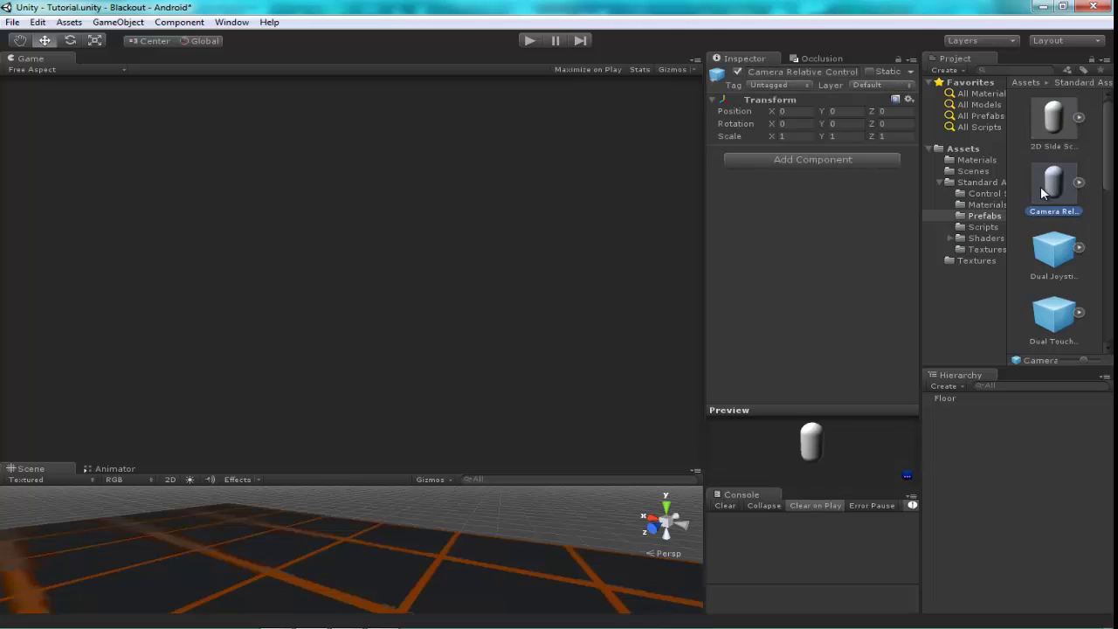
pyautogui.scroll(-1, 1060, 266)
pyautogui.click(1049, 220)
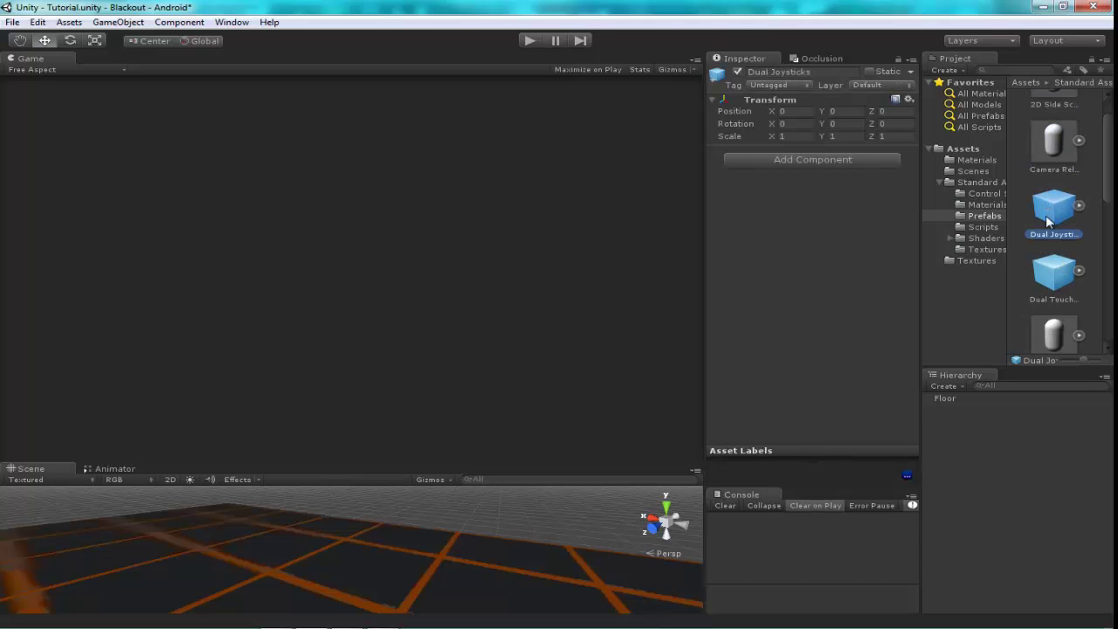
pyautogui.click(1052, 275)
pyautogui.scroll(-1, 1052, 275)
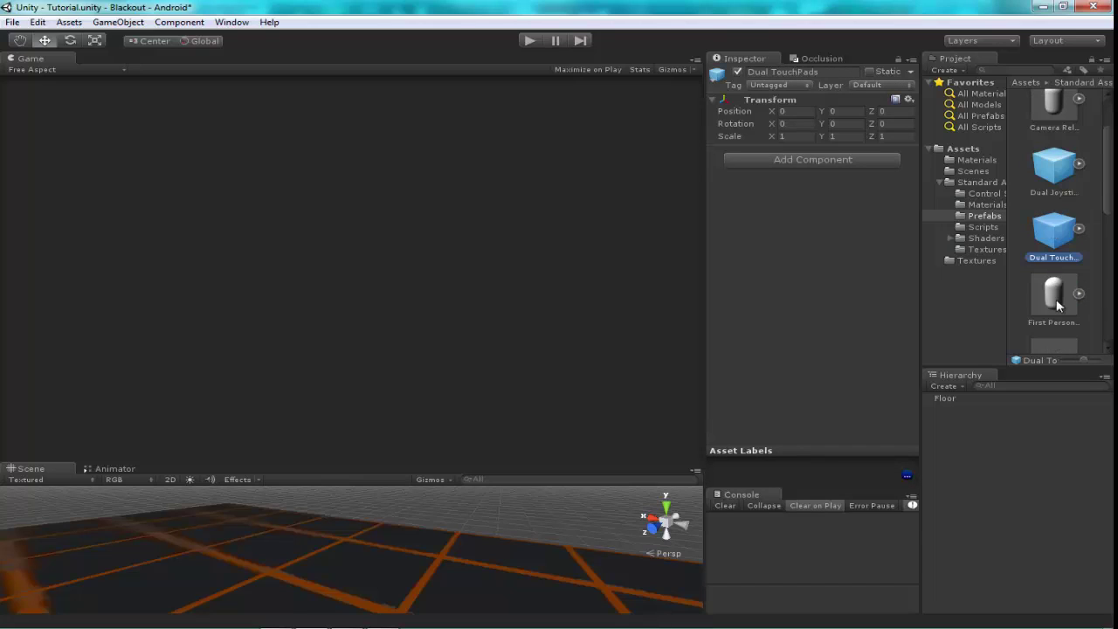
pyautogui.click(1055, 298)
pyautogui.scroll(-1, 1056, 299)
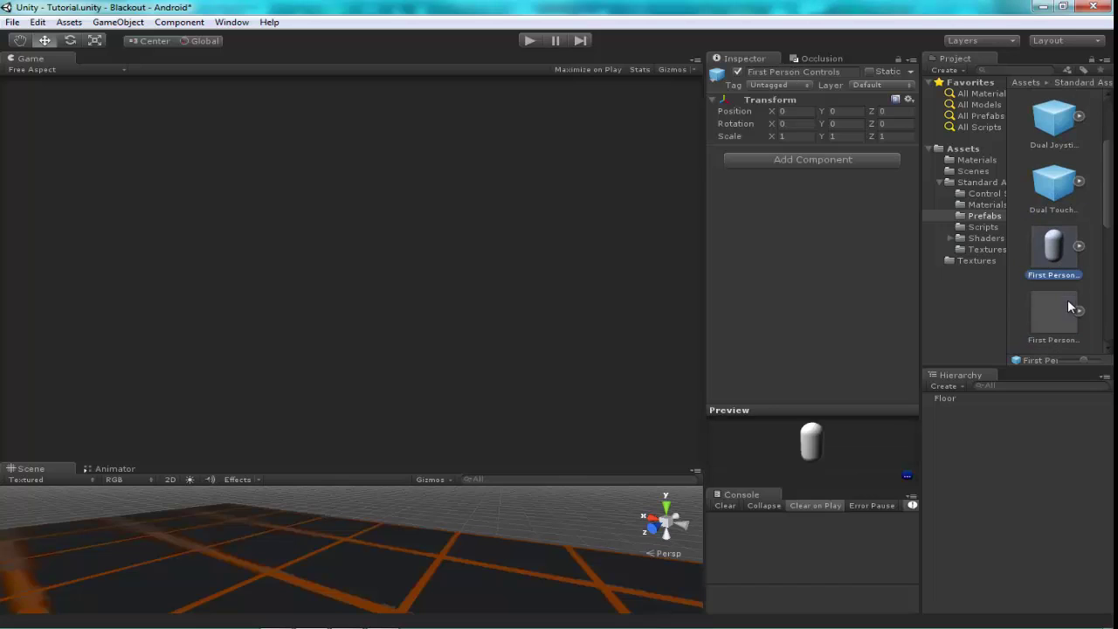
pyautogui.scroll(1, 1067, 300)
pyautogui.click(1062, 228)
pyautogui.scroll(1, 1062, 266)
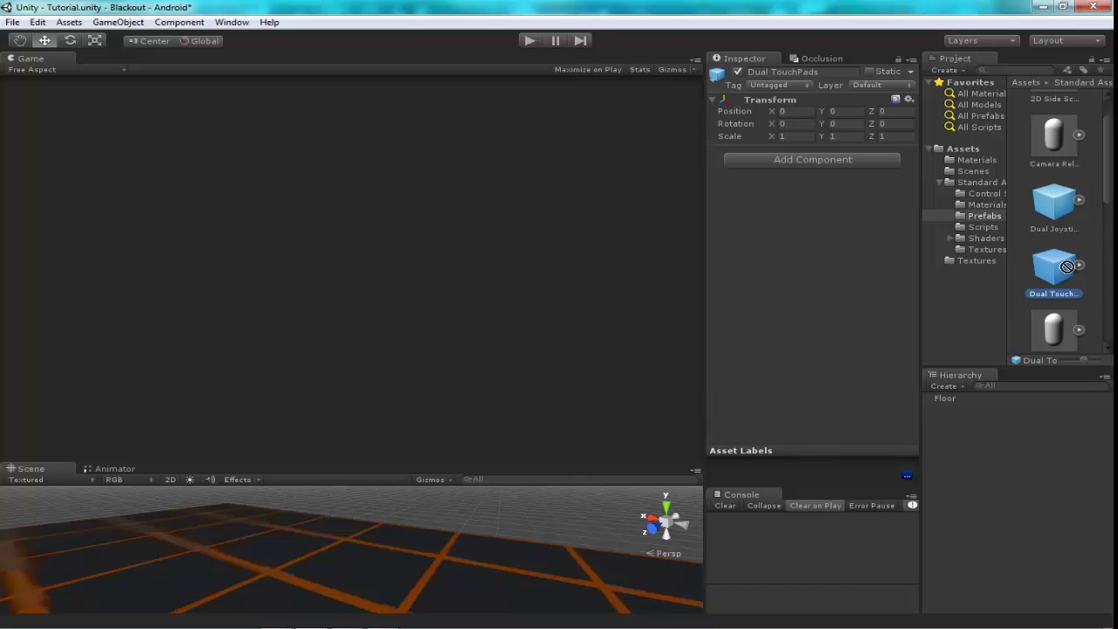
# Place the Dual TouchPads prefab in the scene, then delete it again
pyautogui.moveTo(1067, 266); pyautogui.dragTo(305, 598)
pyautogui.press('f')
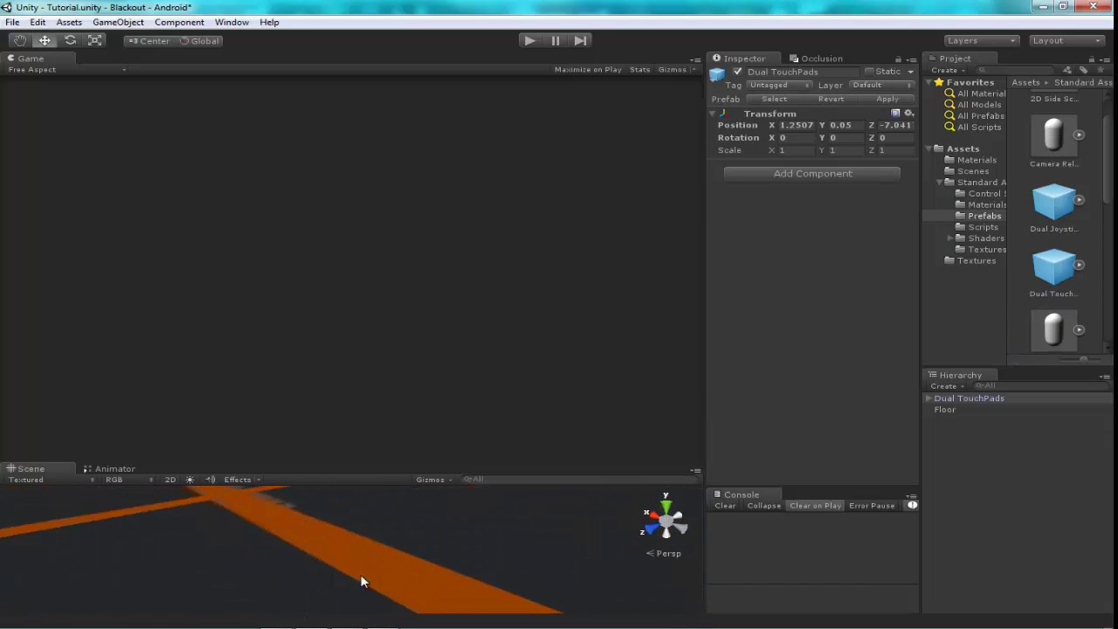
pyautogui.press('Delete')
pyautogui.scroll(-2, 1059, 279)
pyautogui.scroll(-1, 1060, 249)
pyautogui.scroll(-1, 1061, 249)
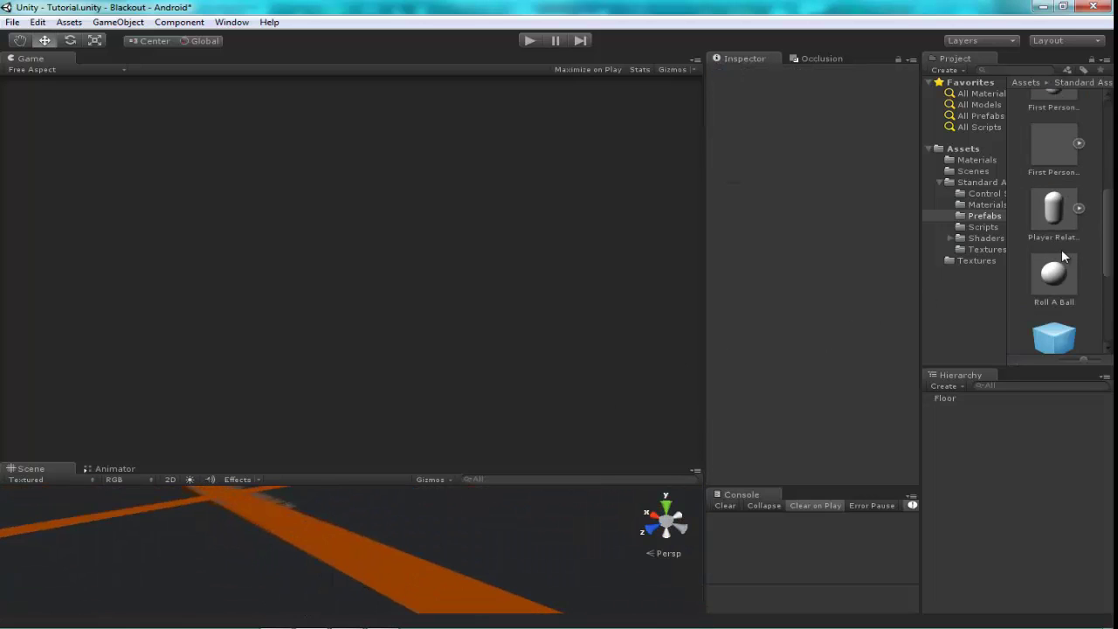
pyautogui.scroll(-1, 1061, 248)
pyautogui.scroll(-1, 1058, 192)
pyautogui.scroll(-1, 1055, 136)
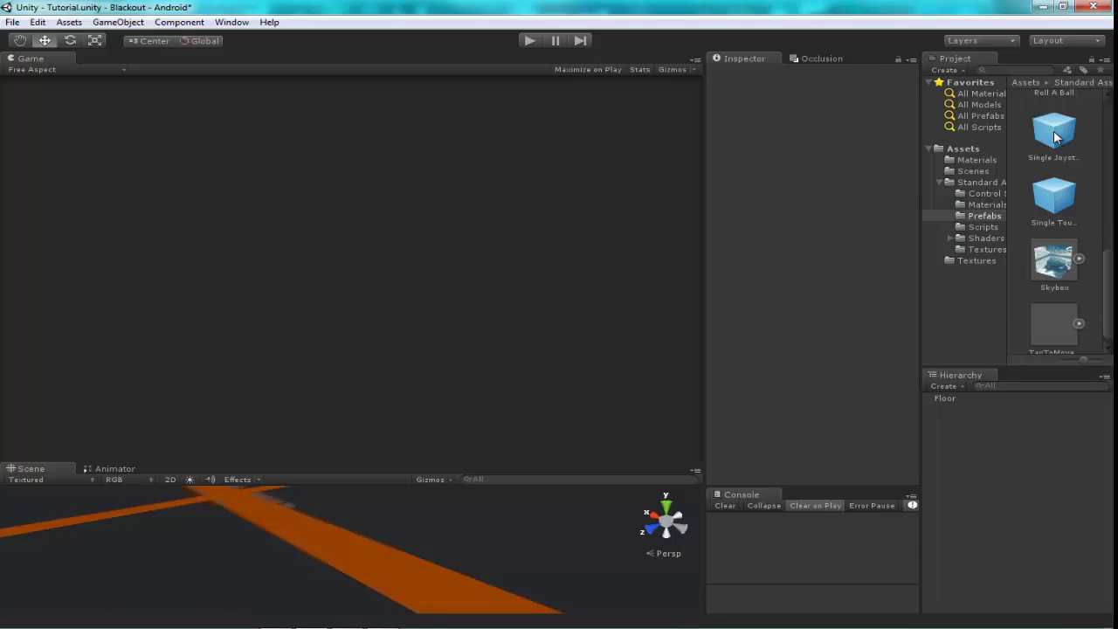
pyautogui.scroll(-1, 1055, 135)
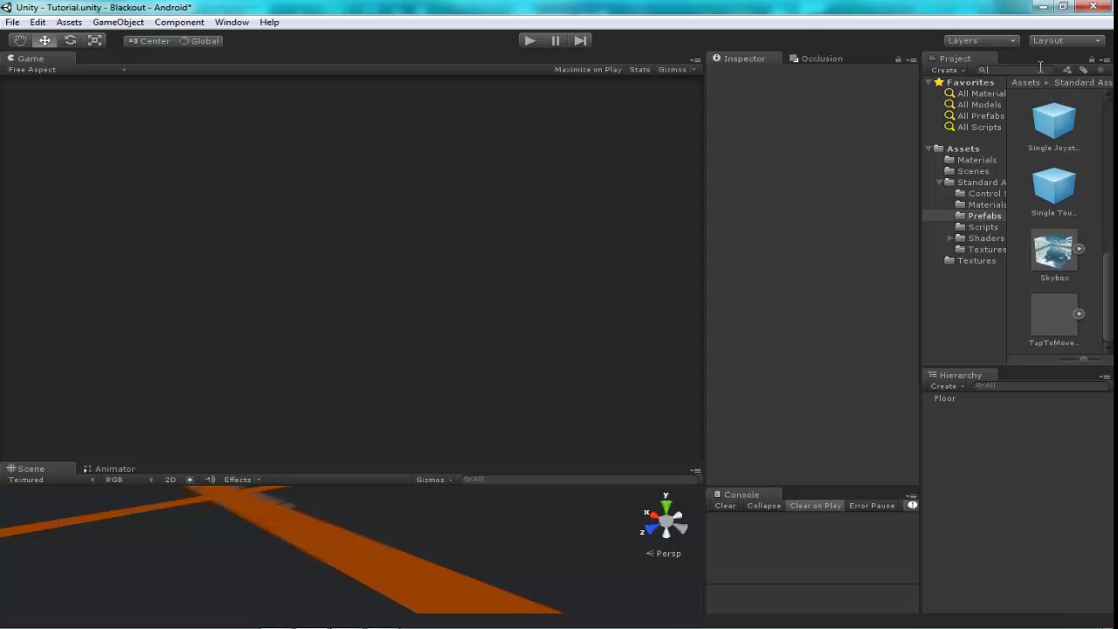
# Search the Project for 'First' and select the FirstPersonTilt demo scene
pyautogui.write('First')
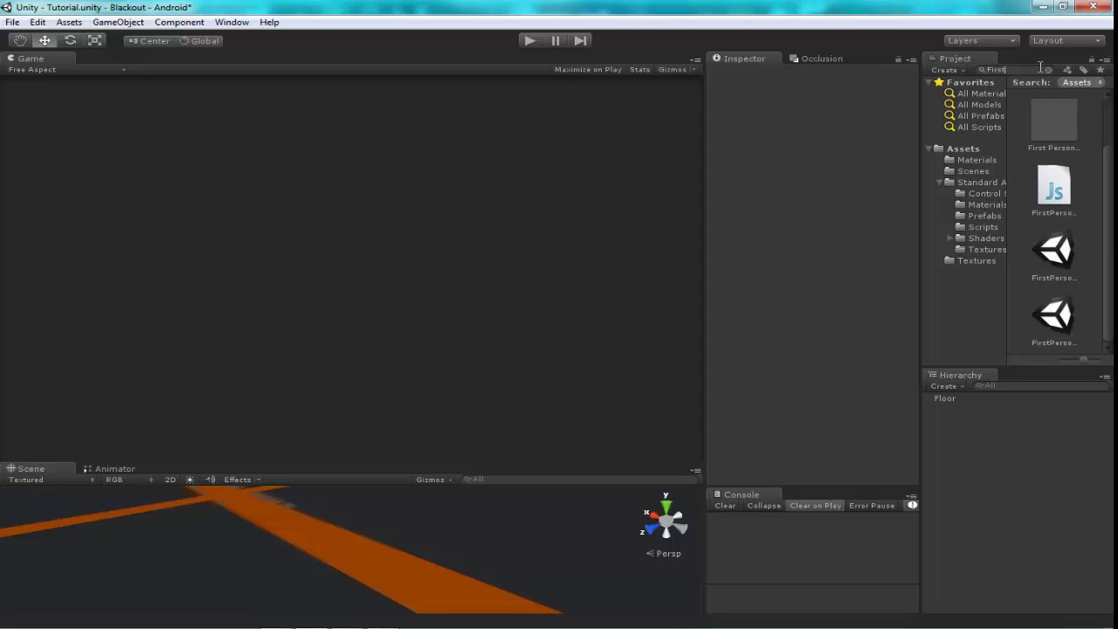
pyautogui.click(1053, 141)
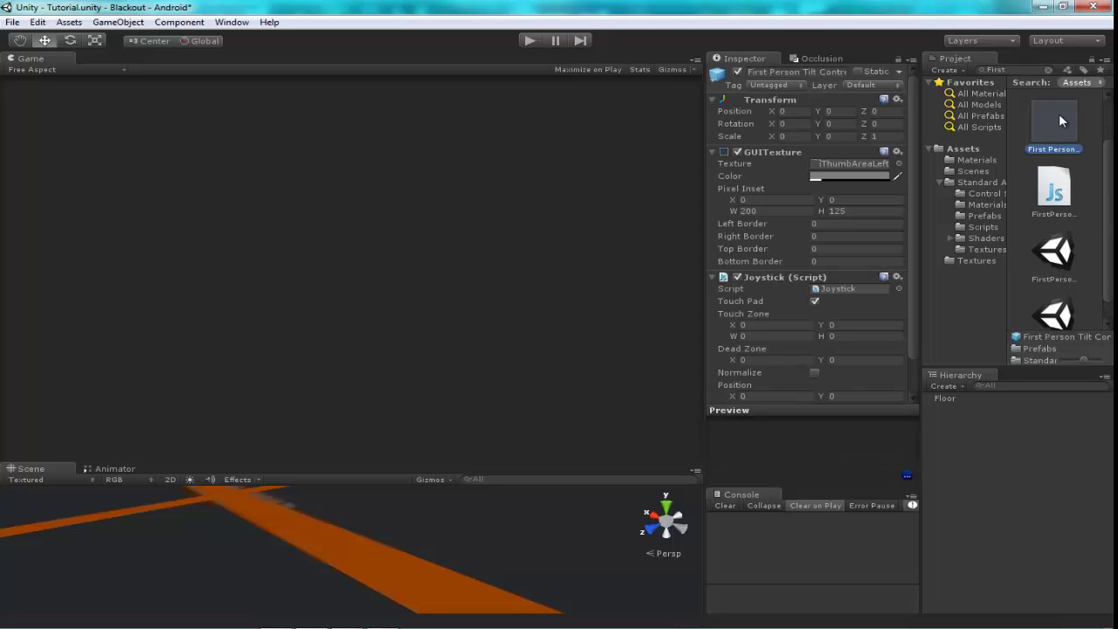
pyautogui.scroll(-3, 457, 516)
pyautogui.scroll(-3, 439, 538)
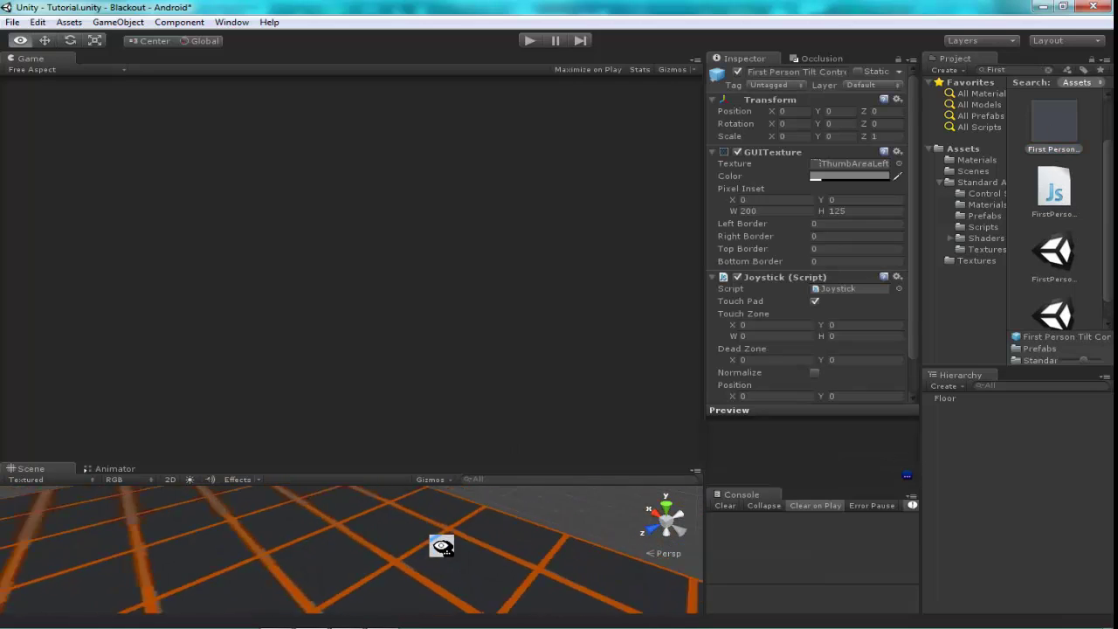
pyautogui.scroll(-2, 439, 539)
pyautogui.scroll(-1, 1044, 214)
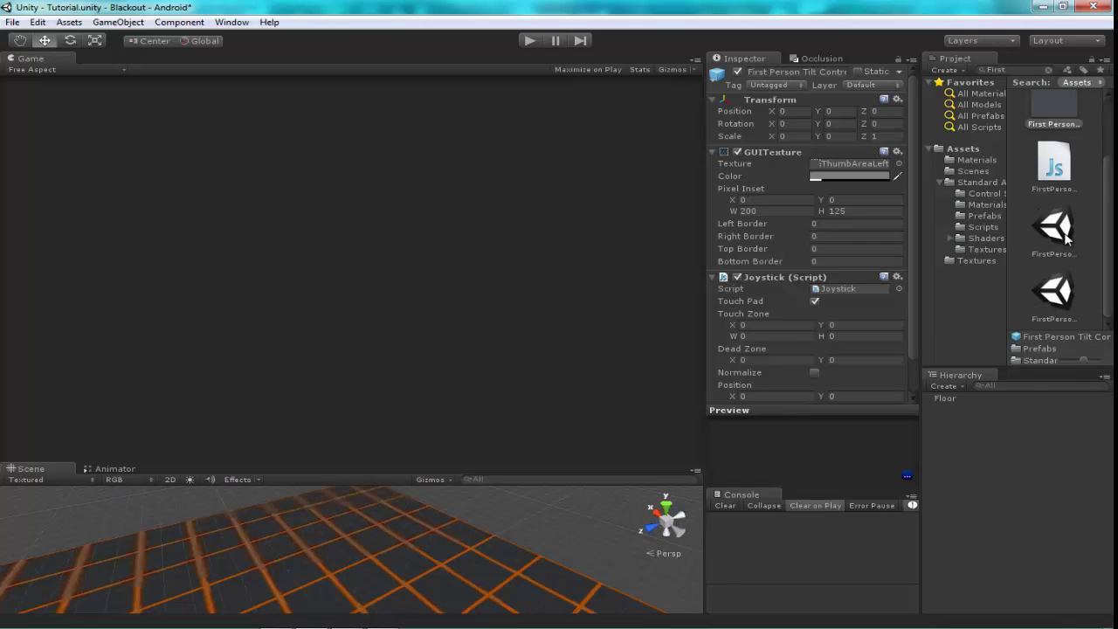
pyautogui.click(1054, 228)
# Open the FirstPersonSetup demo scene, answering the save prompt
pyautogui.click(1059, 278)
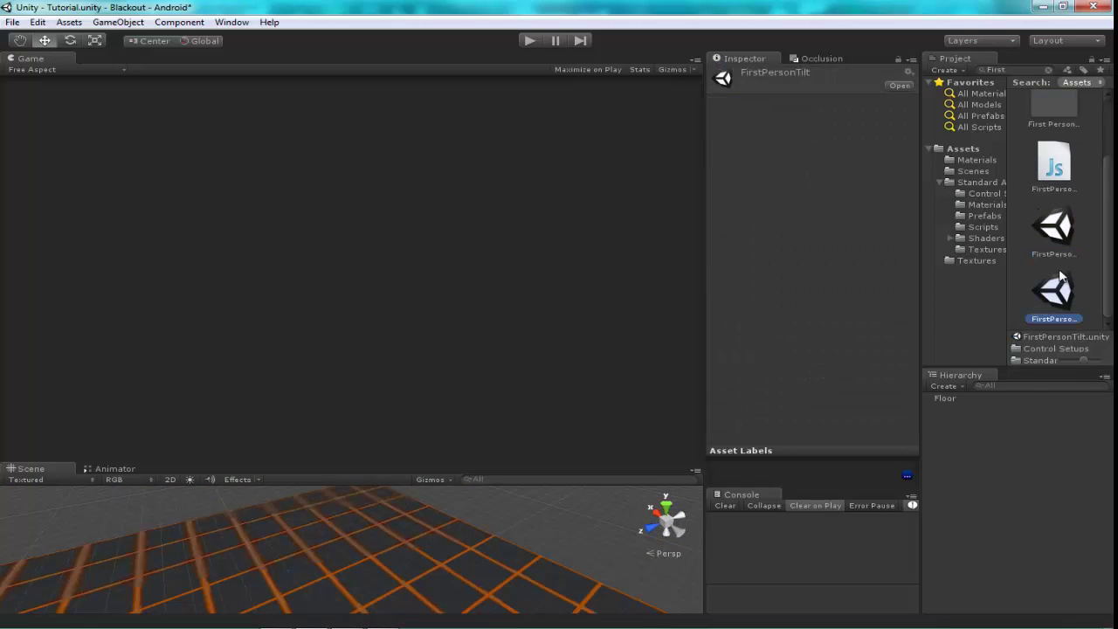
pyautogui.click(1057, 229)
pyautogui.click(1057, 288)
pyautogui.doubleClick(1040, 232)
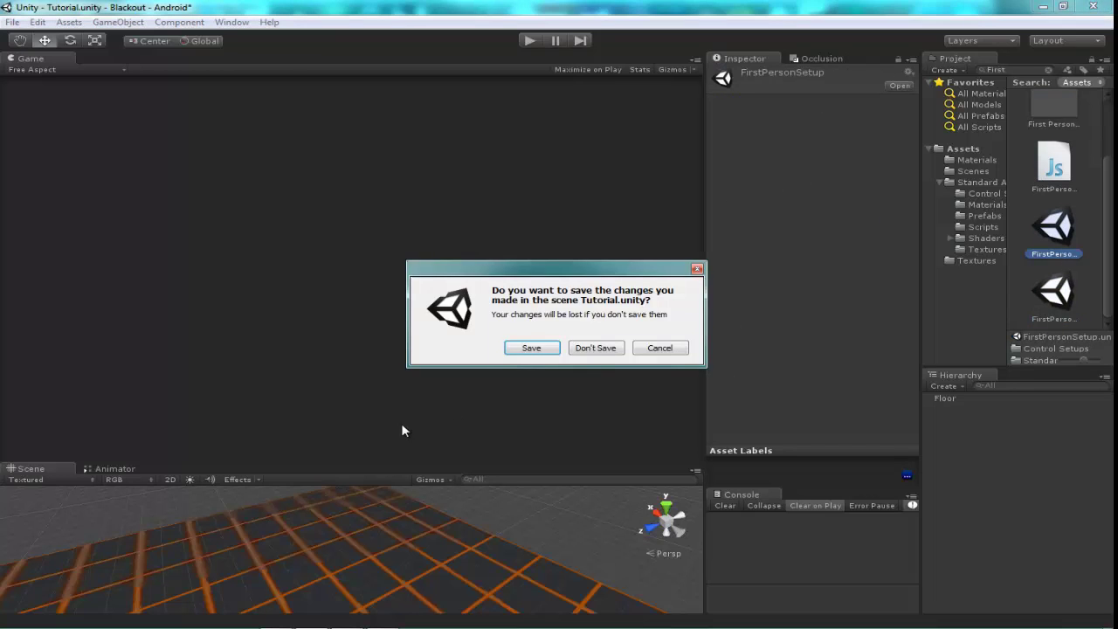
pyautogui.click(519, 350)
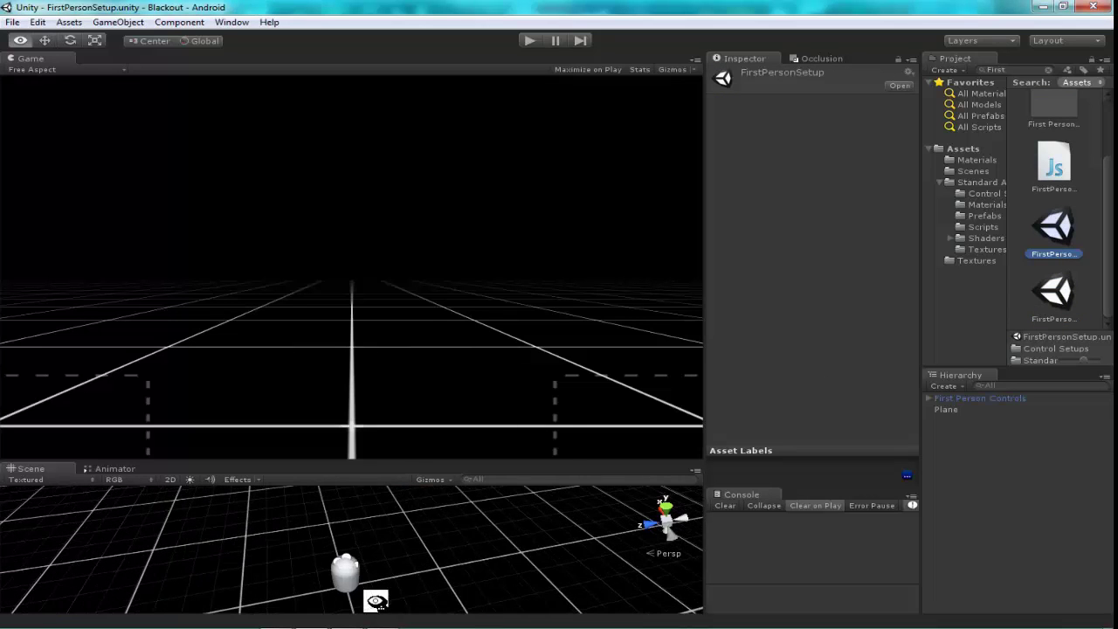
# Inspect the First Person Controls rig, then select the Tutorial scene in Scenes
pyautogui.click(985, 399)
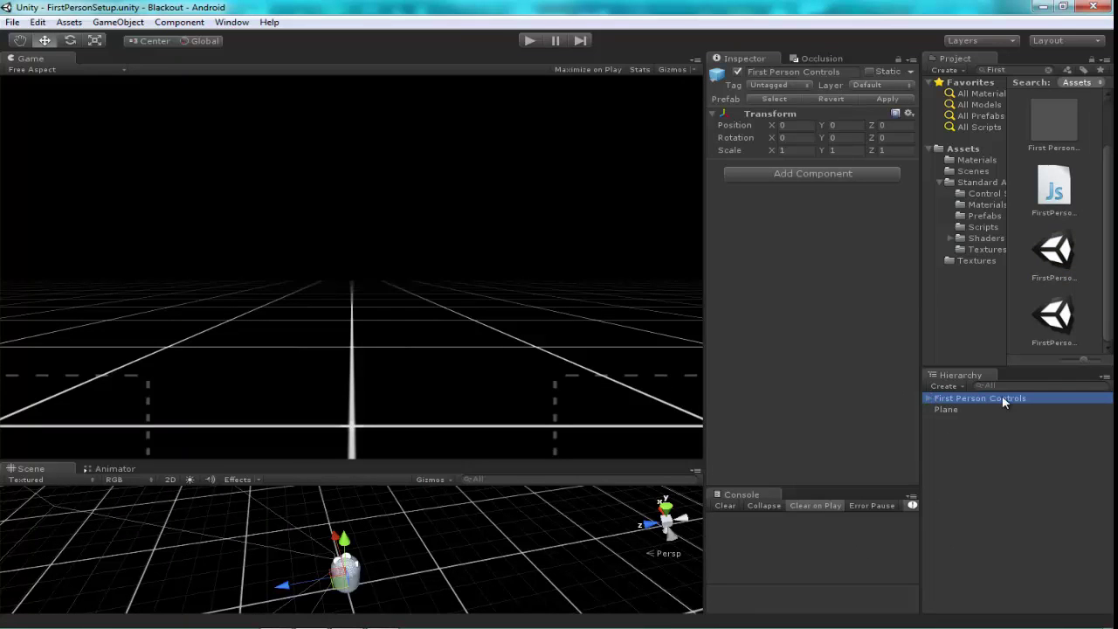
pyautogui.click(972, 430)
pyautogui.click(976, 397)
pyautogui.click(977, 260)
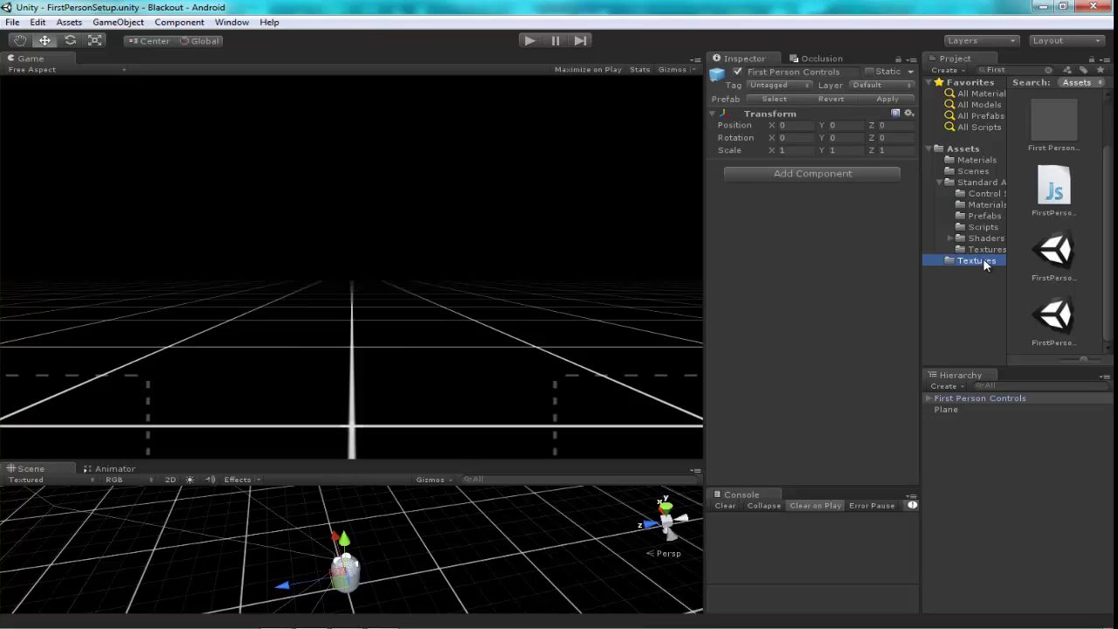
pyautogui.click(985, 227)
pyautogui.click(987, 171)
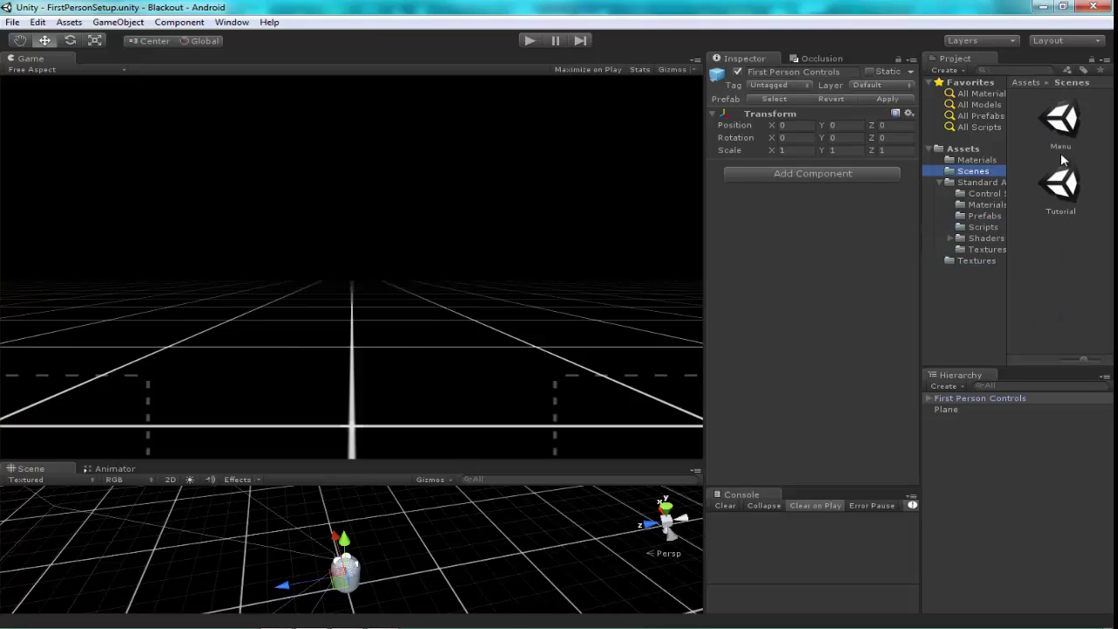
pyautogui.click(1059, 122)
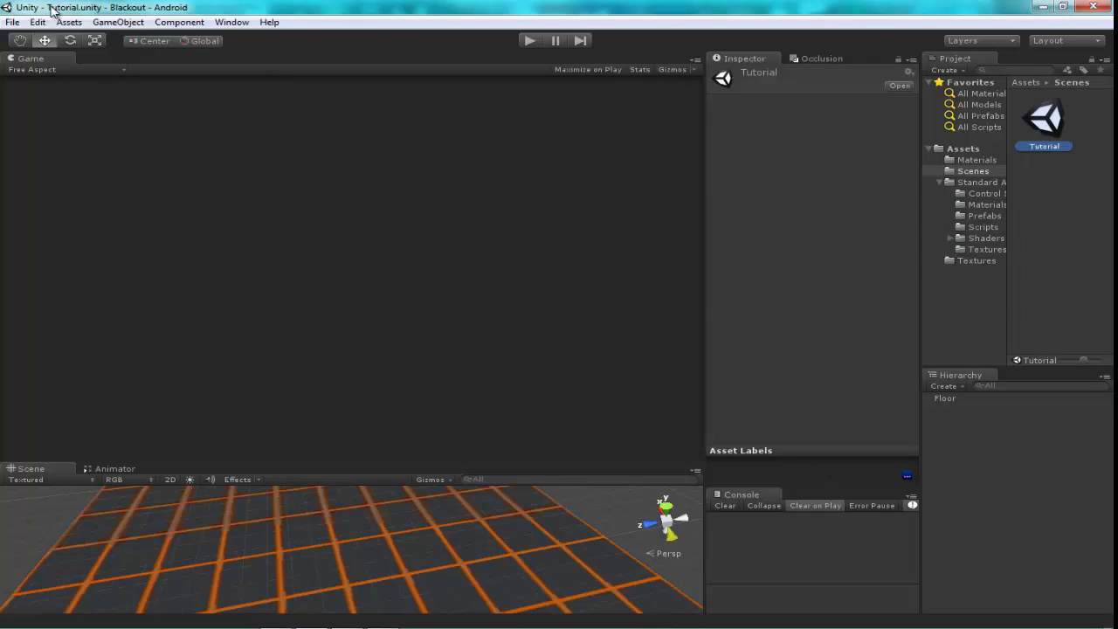
# Search 'Fi' and drop the First Person Controls prefab into the scene
pyautogui.click(117, 22)
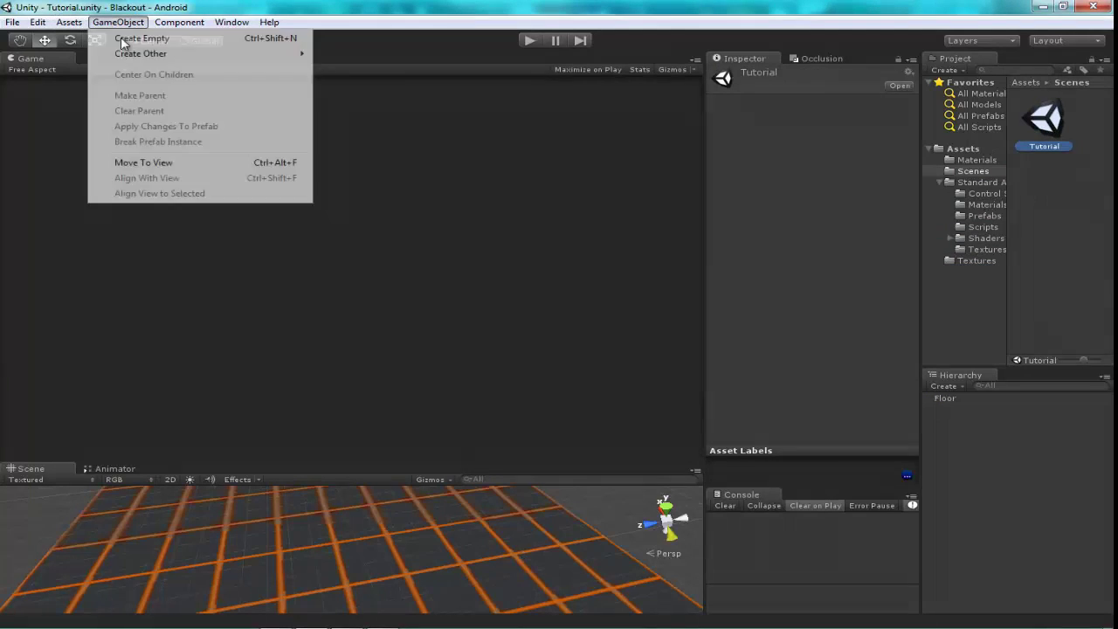
pyautogui.click(1024, 74)
pyautogui.write('First Pers')
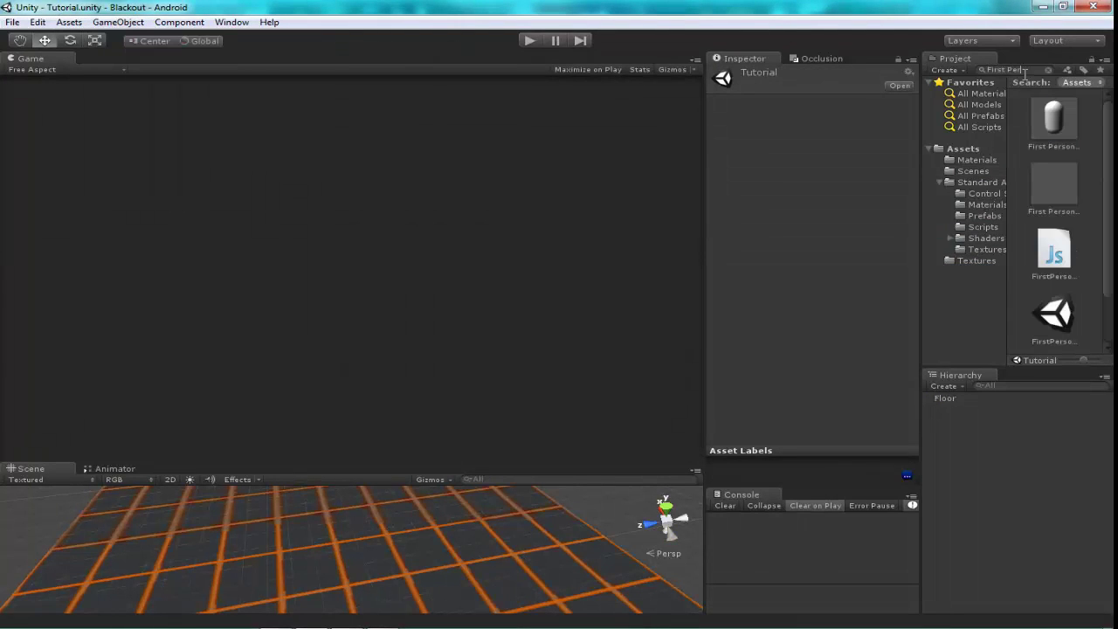
pyautogui.click(1035, 138)
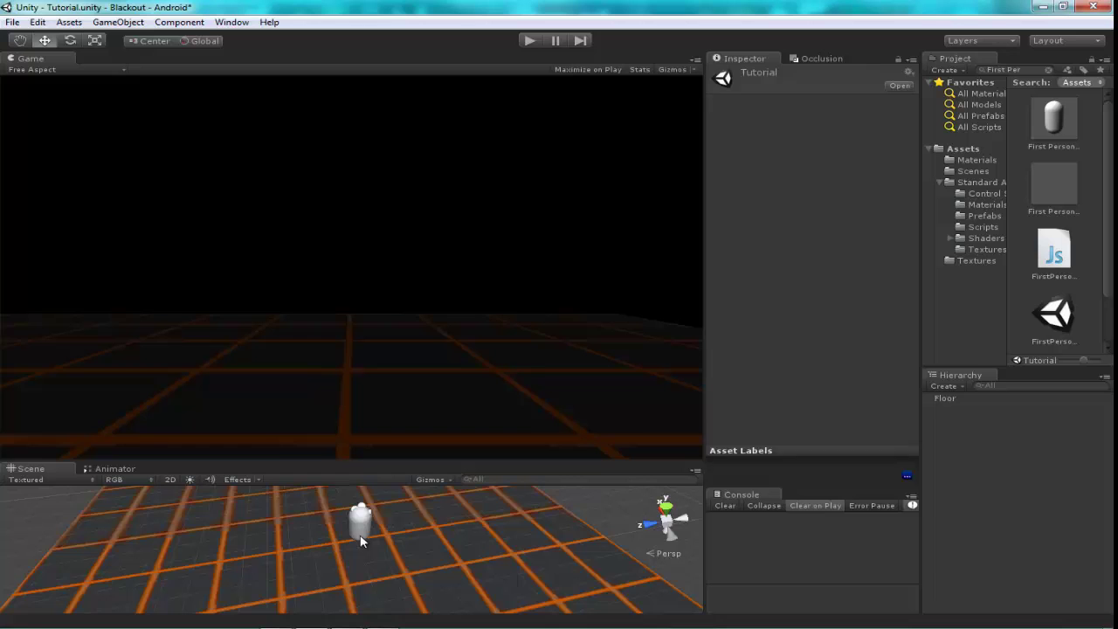
pyautogui.moveTo(361, 540); pyautogui.dragTo(361, 540)
# Set the rig's position to X 0, Y 1.5, Z 0
pyautogui.doubleClick(790, 125)
pyautogui.write('0')
pyautogui.doubleClick(891, 125)
pyautogui.write('05')
pyautogui.doubleClick(843, 125)
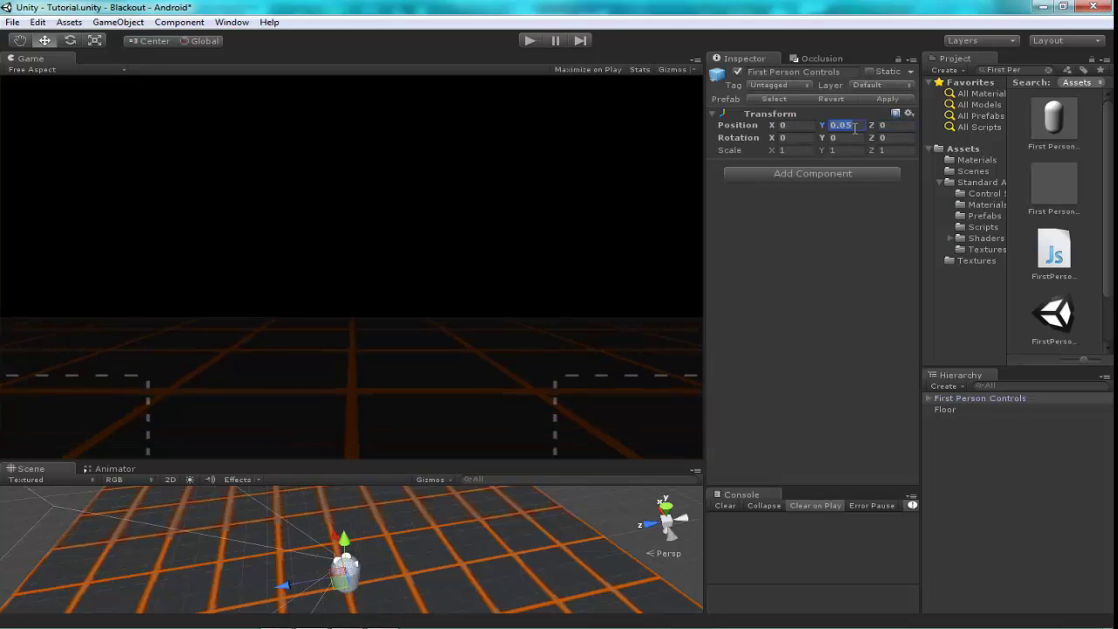
pyautogui.write('1.5')
# Expand the rig in the Hierarchy and inspect its LeftTouchPad child
pyautogui.moveTo(576, 502)
pyautogui.keyDown('alt'); pyautogui.mouseDown()
pyautogui.moveTo(495, 547)
pyautogui.moveTo(510, 518)
pyautogui.mouseUp(); pyautogui.keyUp('alt')
pyautogui.click(510, 519)
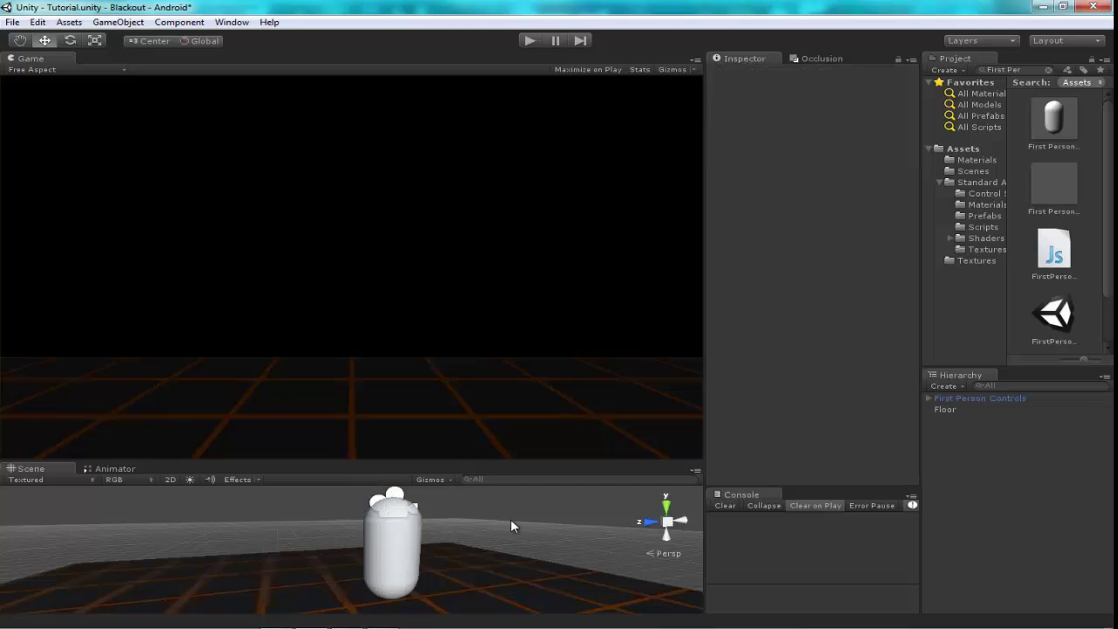
pyautogui.click(417, 548)
pyautogui.click(929, 398)
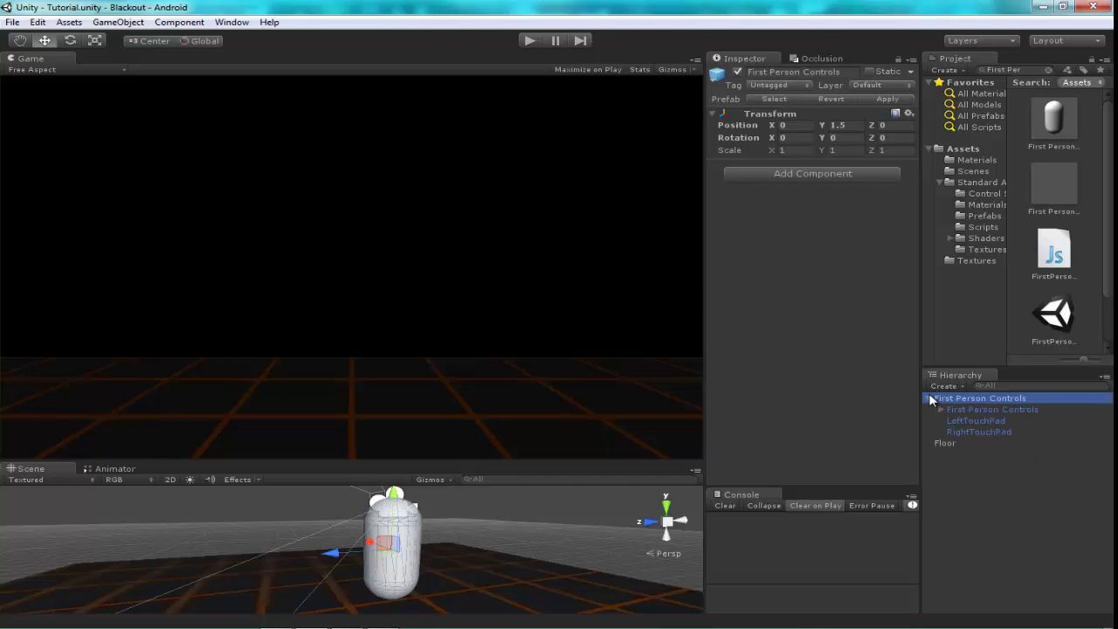
pyautogui.click(978, 421)
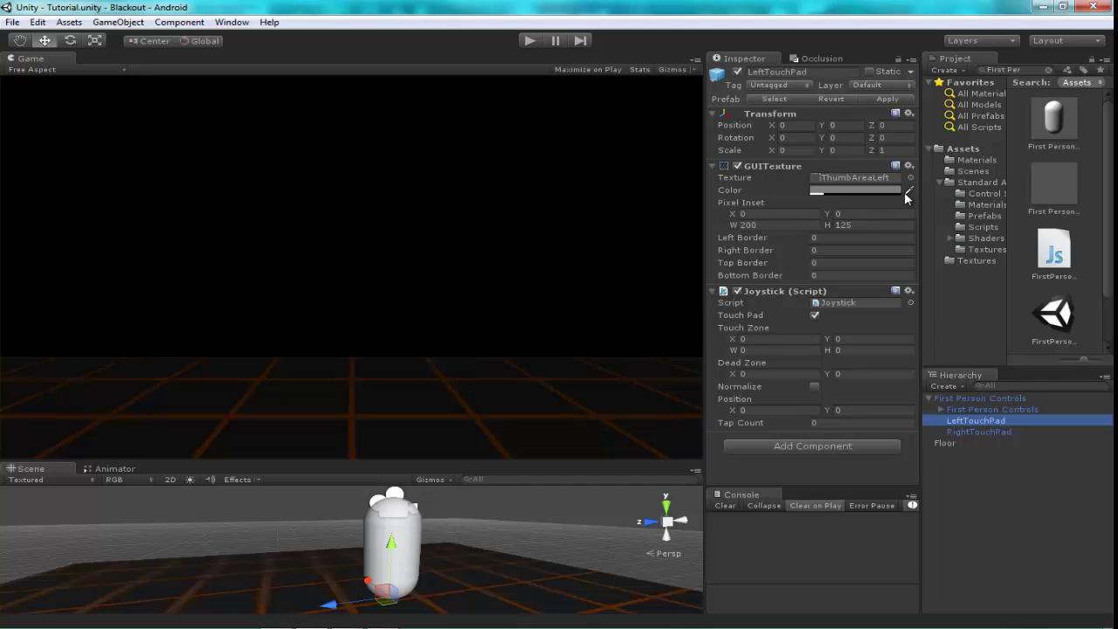
pyautogui.scroll(5, 551, 561)
pyautogui.scroll(-5, 546, 561)
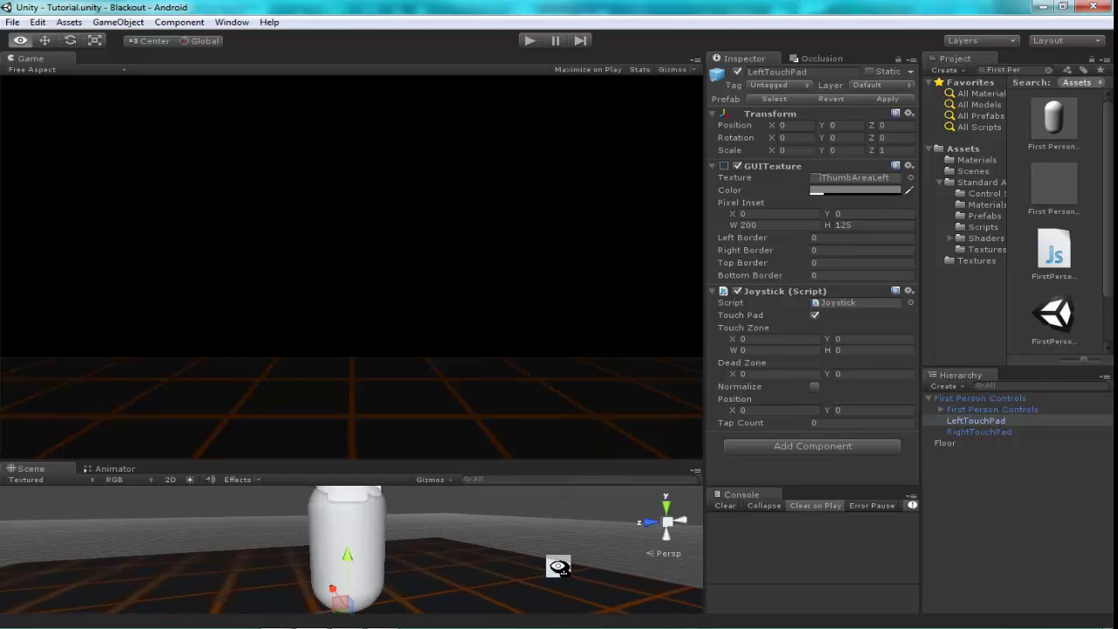
# Create a new 800×600 image in Paint.NET
pyautogui.click(384, 620)
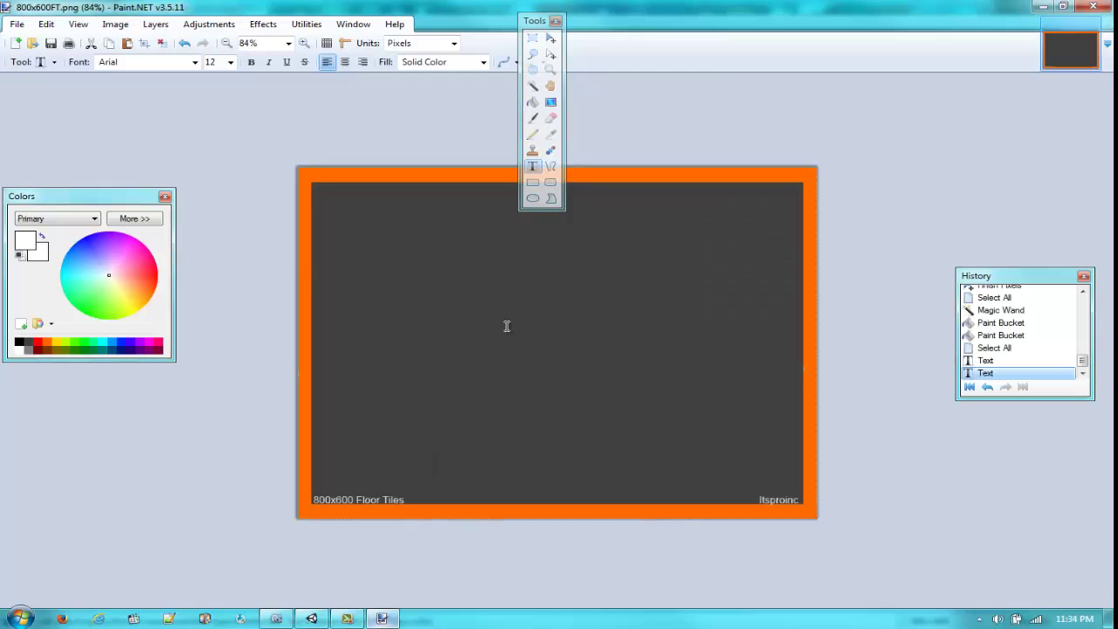
pyautogui.hotkey('ctrl', 'n')
pyautogui.click(556, 304)
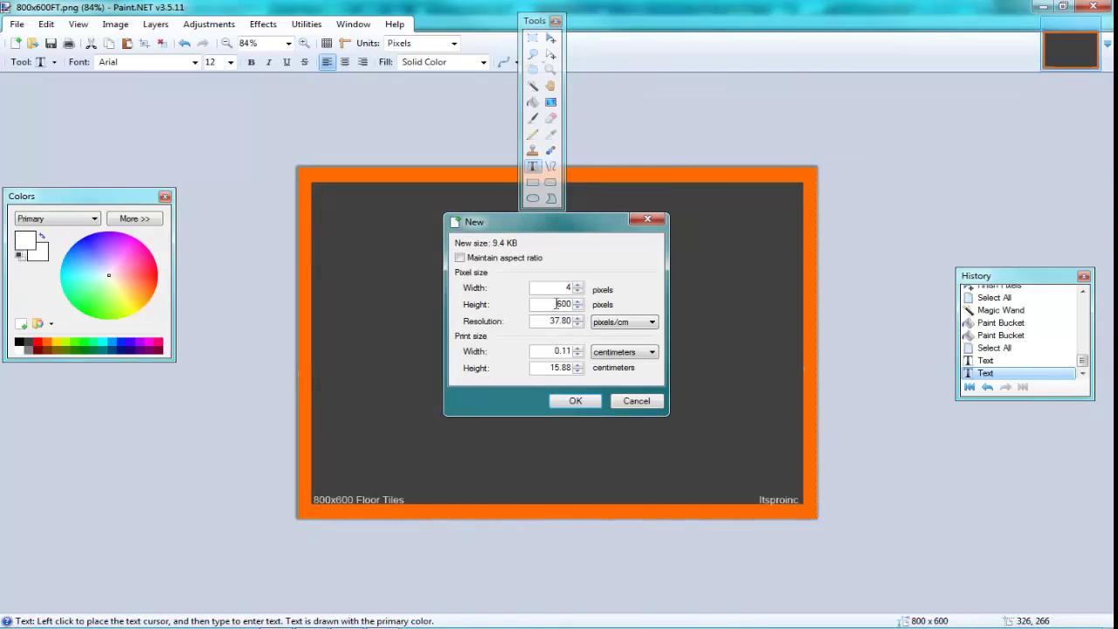
pyautogui.write('800')
pyautogui.press('Return')
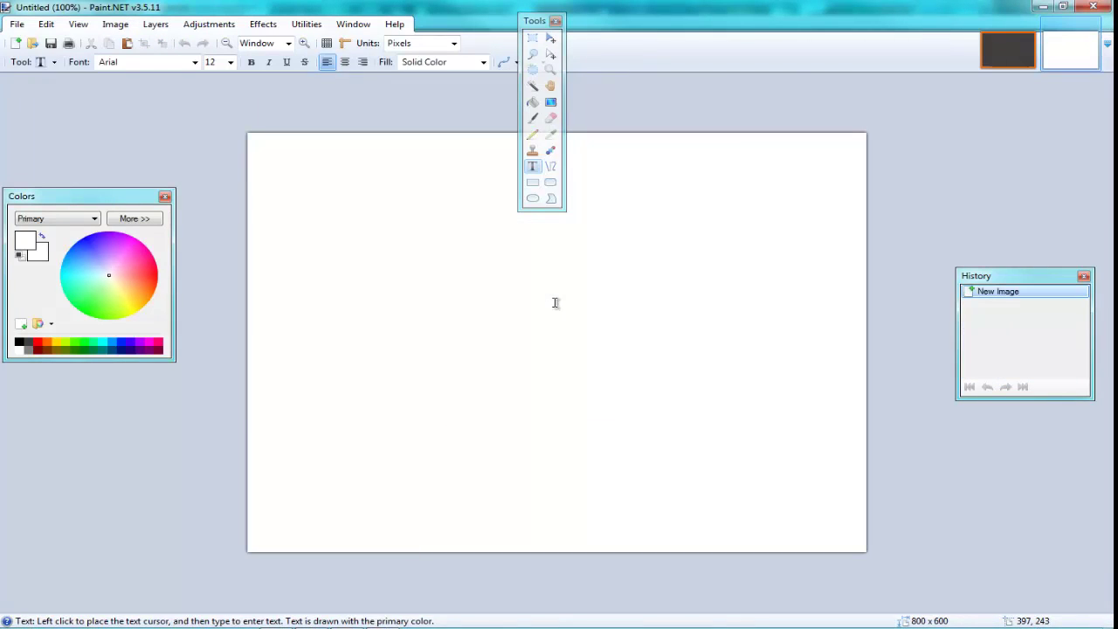
pyautogui.click(1008, 50)
pyautogui.click(1066, 48)
# Test a solid grey Paint Bucket fill on the canvas, then undo it
pyautogui.click(533, 102)
pyautogui.hotkey('ctrl', 'a')
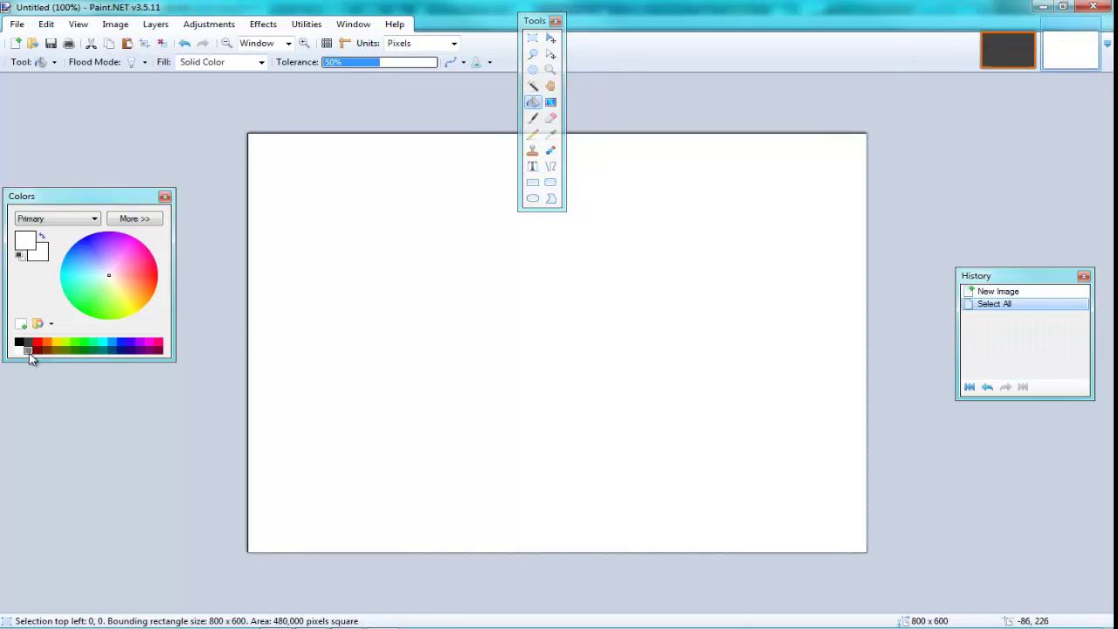
pyautogui.click(28, 350)
pyautogui.click(474, 276)
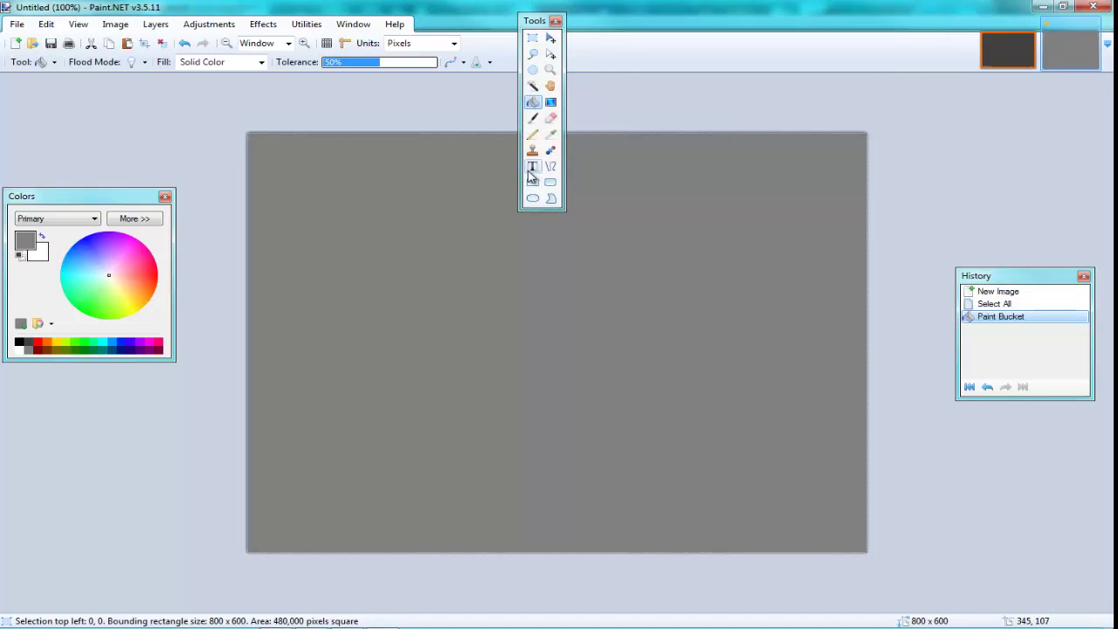
pyautogui.click(11, 24)
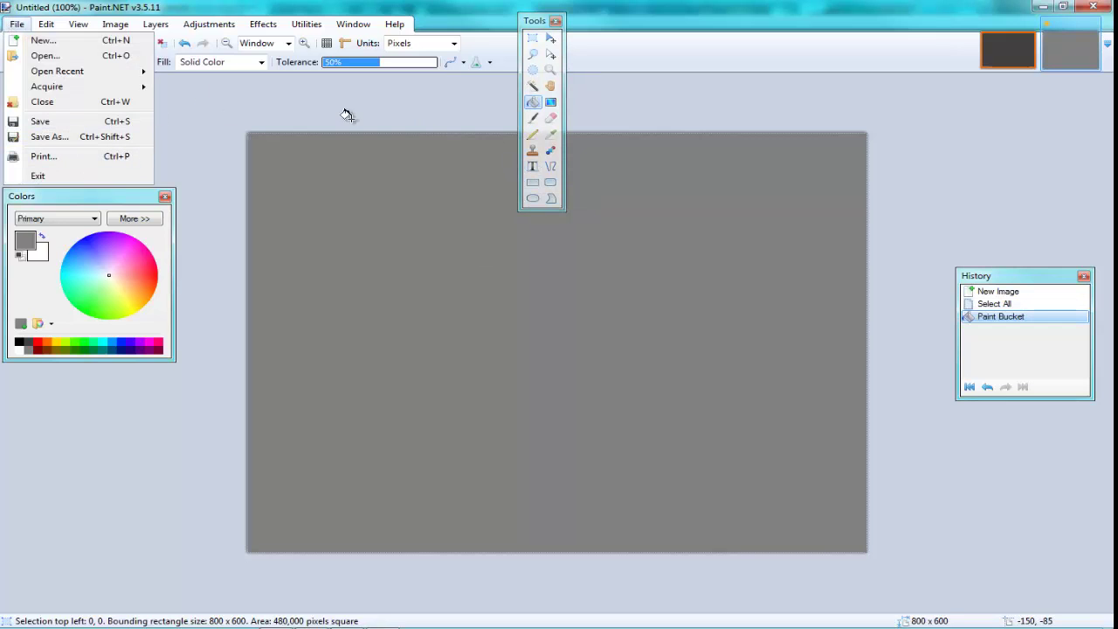
pyautogui.click(421, 102)
pyautogui.hotkey('ctrl', 'z')
# Lower the grey fill colour's alpha to 40, test-filling and undoing
pyautogui.click(156, 219)
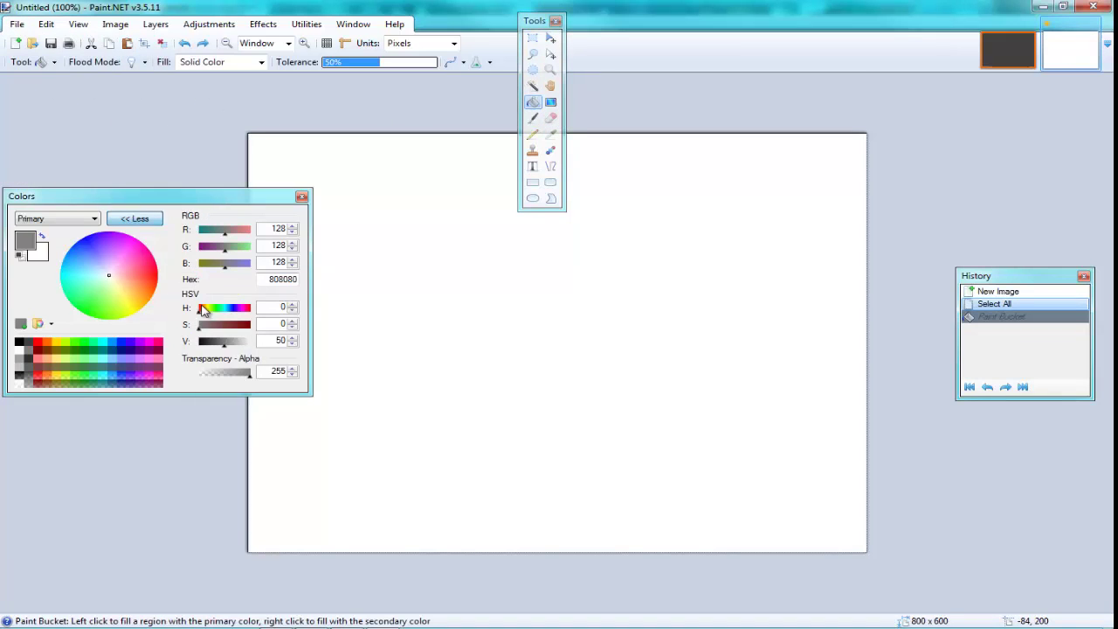
pyautogui.moveTo(230, 374); pyautogui.dragTo(203, 374)
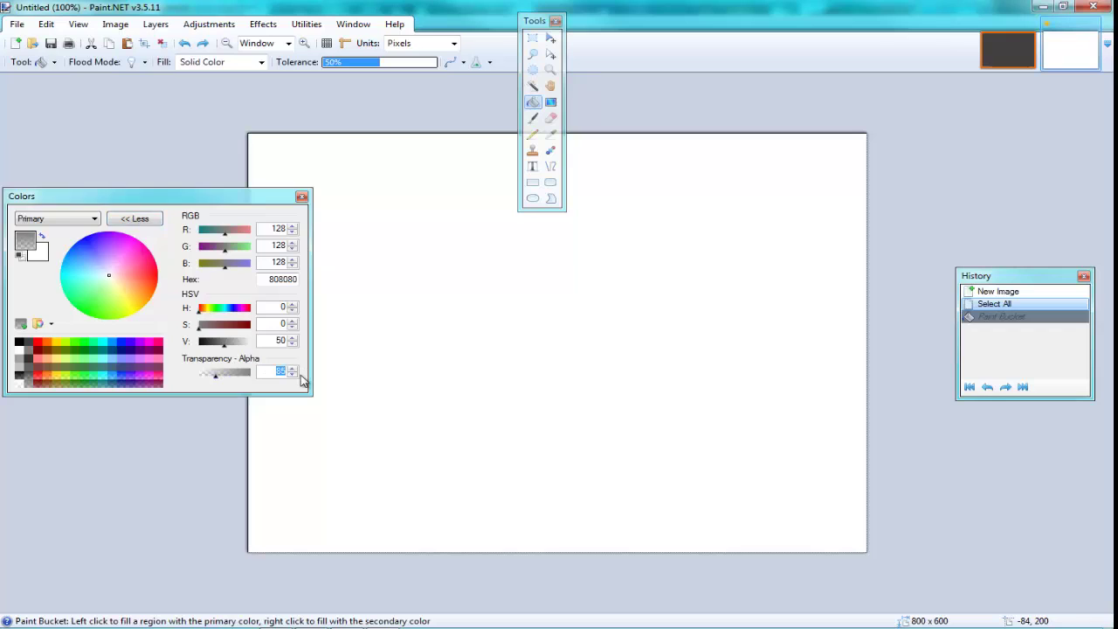
pyautogui.click(425, 289)
pyautogui.hotkey('ctrl', 'z')
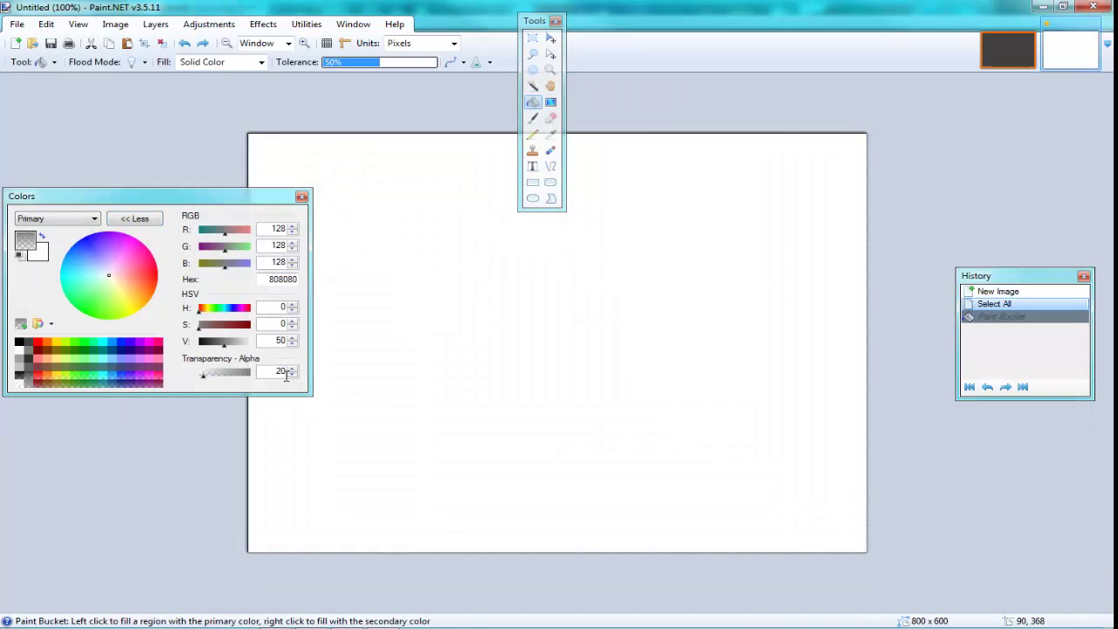
pyautogui.write('4')
pyautogui.click(427, 302)
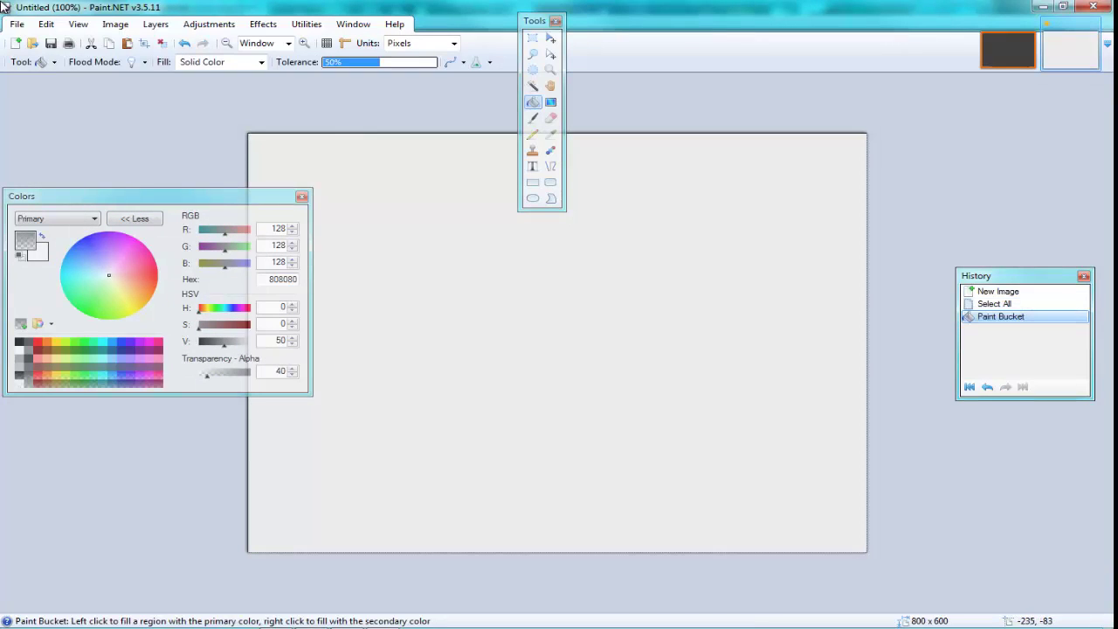
pyautogui.hotkey('ctrl', 'z')
# Clear the canvas to transparency and bucket-fill it with 40-alpha grey
pyautogui.click(550, 37)
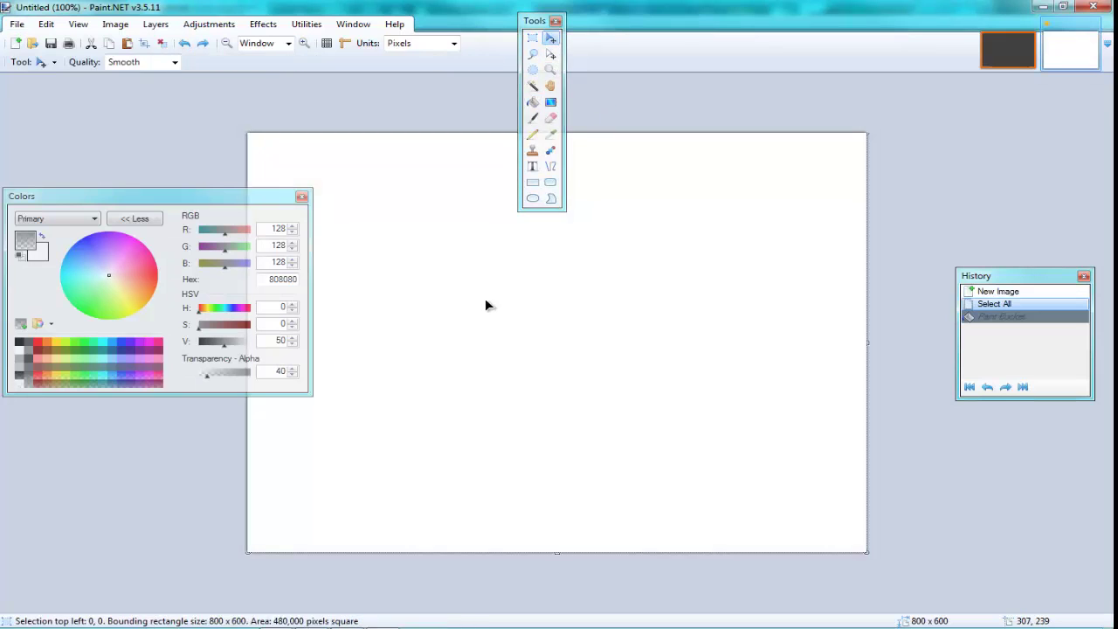
pyautogui.click(486, 305)
pyautogui.press('Delete')
pyautogui.click(533, 102)
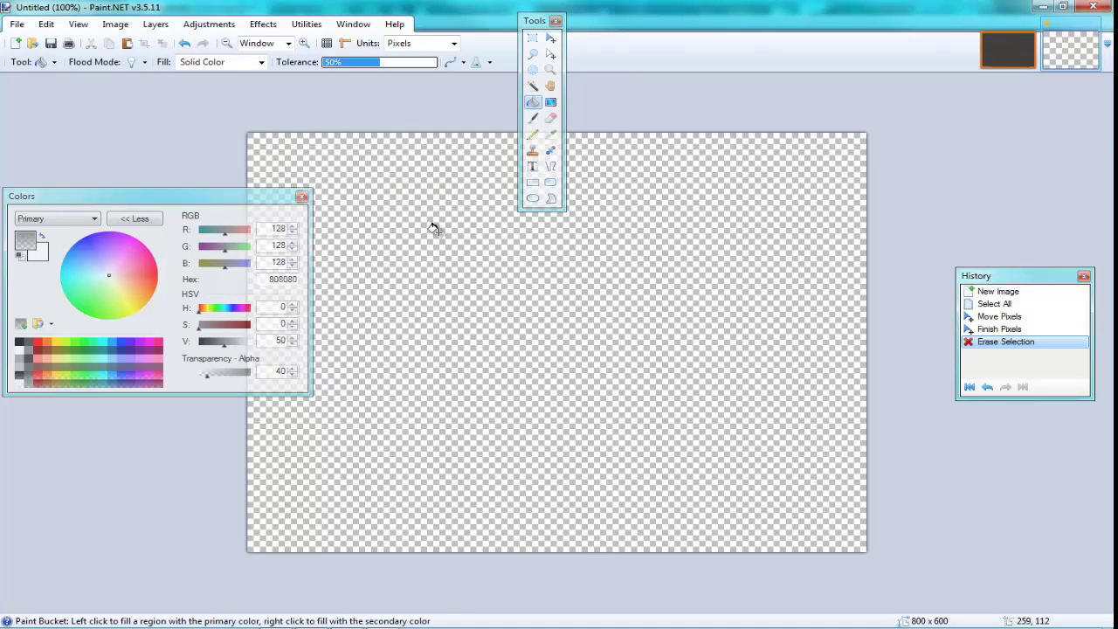
pyautogui.click(434, 230)
# Save the image as PNG '40%AT' in Blackout/Assets/Textures, accepting the save settings
pyautogui.click(17, 24)
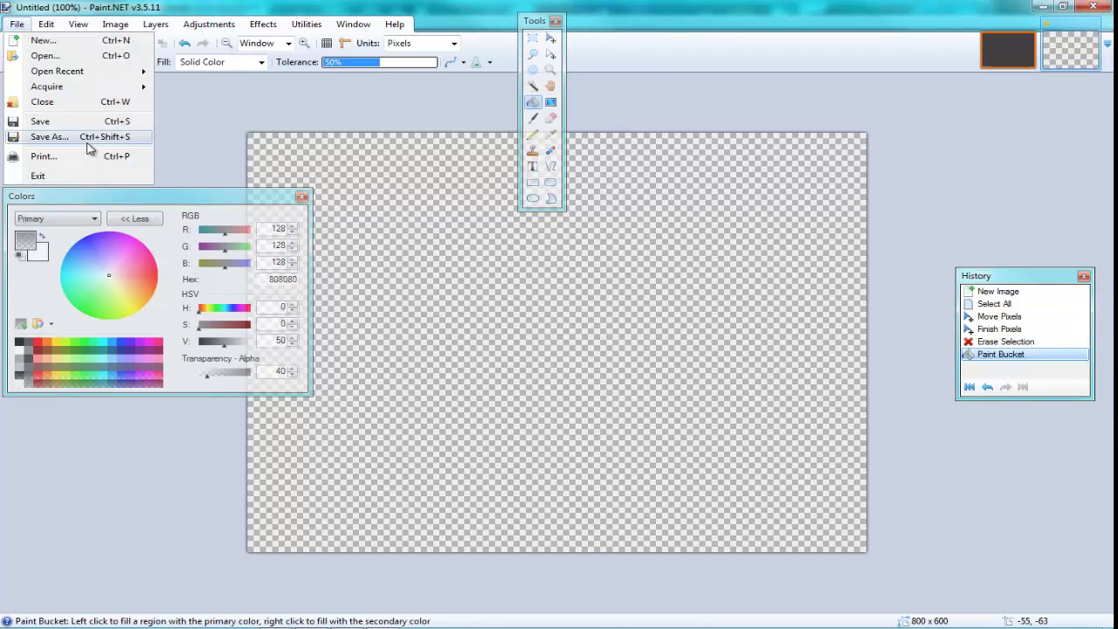
pyautogui.click(87, 142)
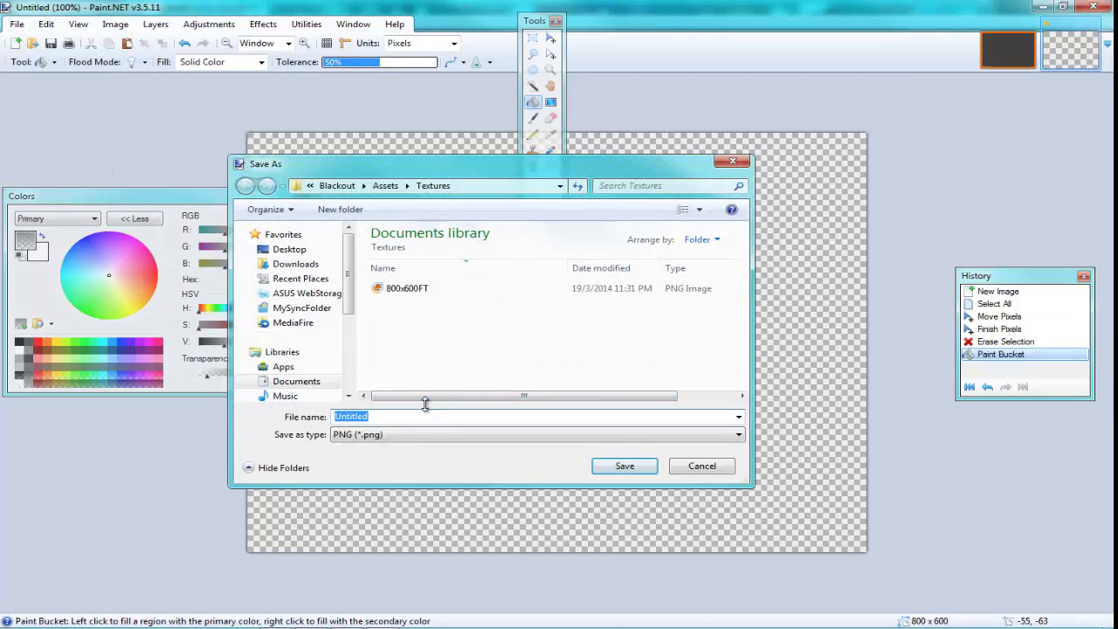
pyautogui.write('20')
pyautogui.moveTo(511, 173); pyautogui.dragTo(652, 178)
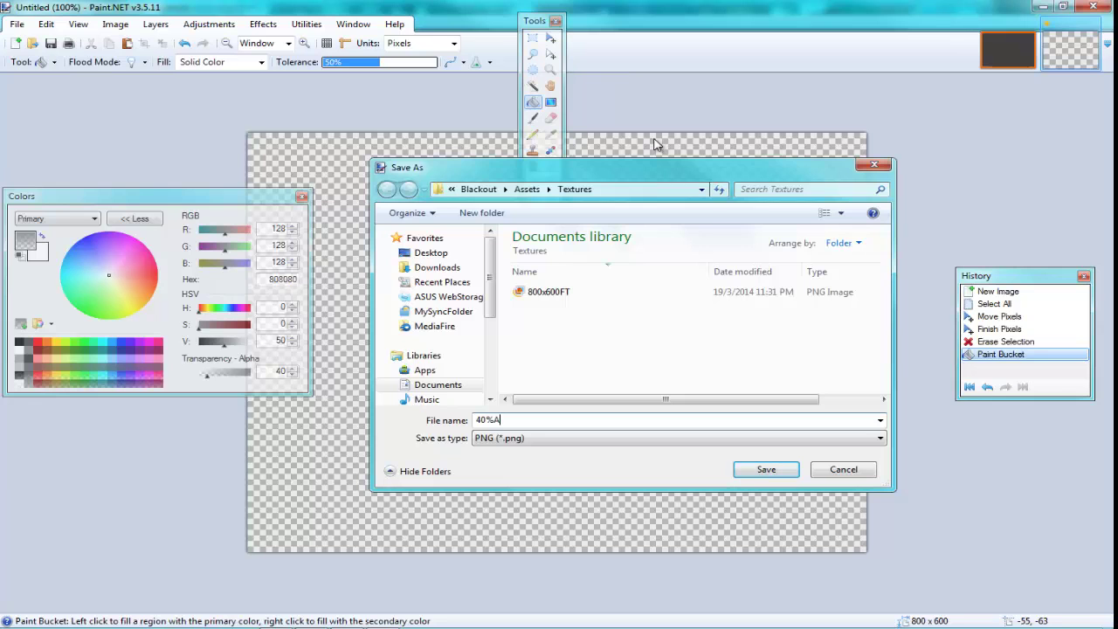
pyautogui.press('Return')
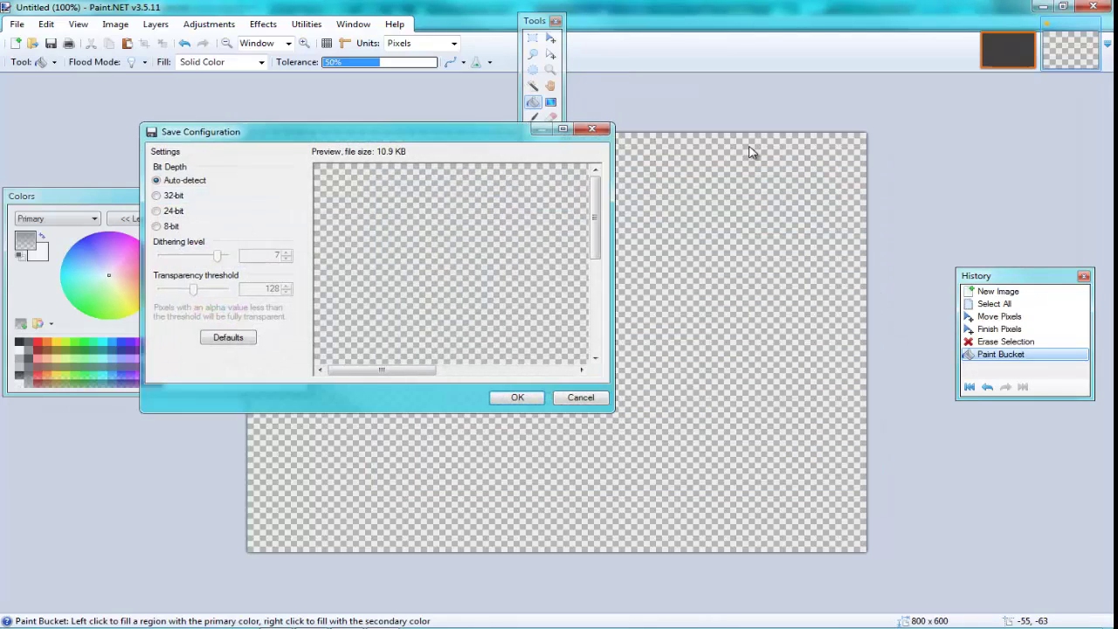
pyautogui.press('Return')
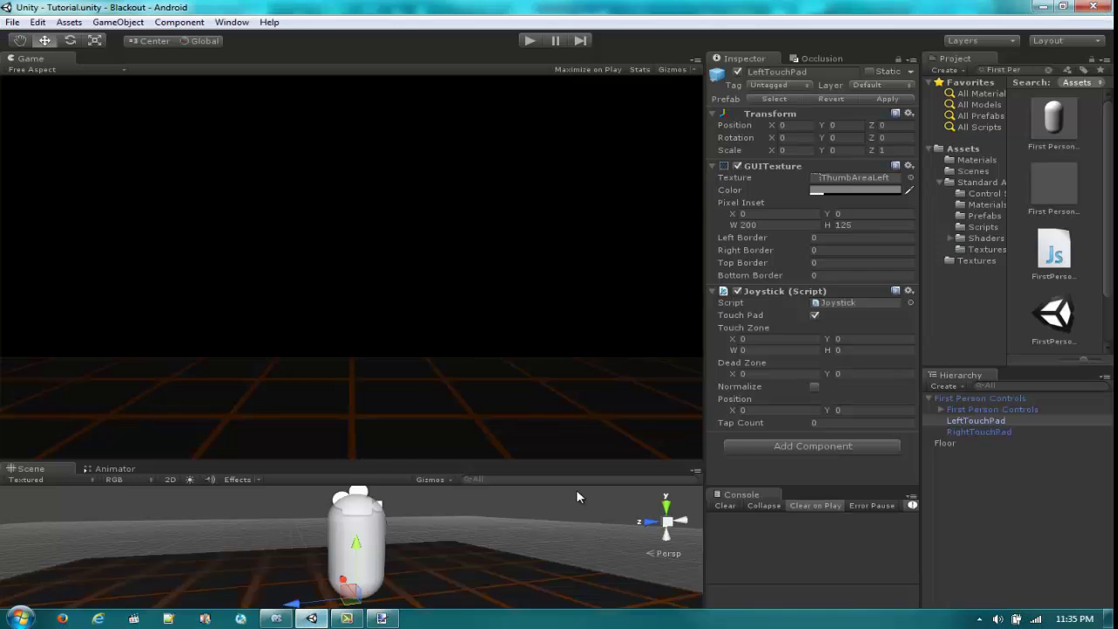
# Set LeftTouchPad's GUI texture to the 40%AT image
pyautogui.click(910, 177)
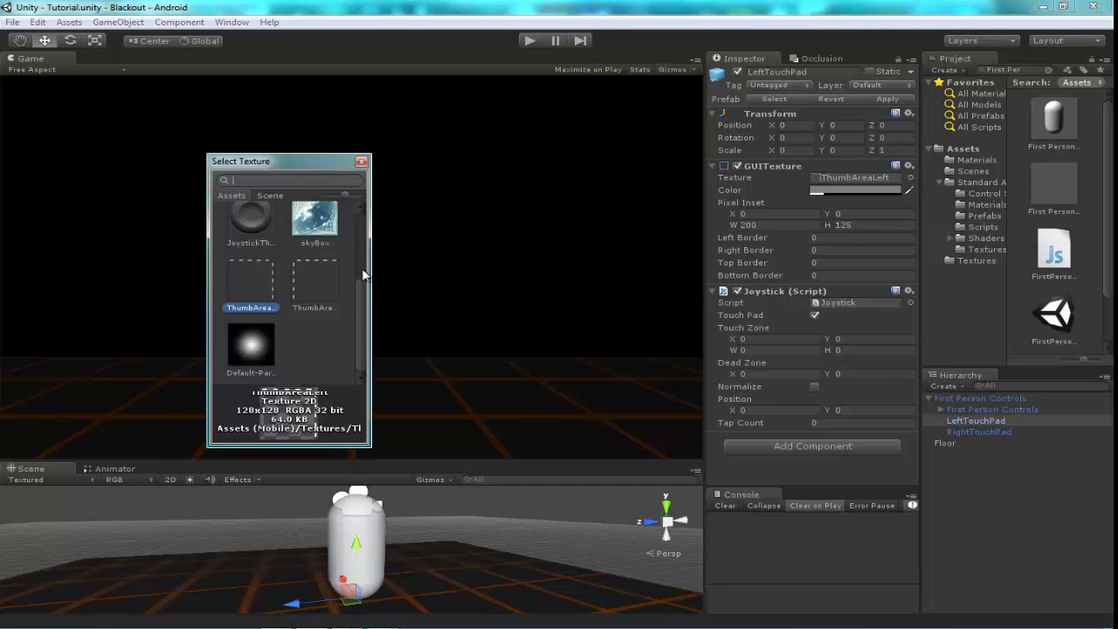
pyautogui.click(317, 275)
pyautogui.scroll(3, 327, 284)
pyautogui.click(322, 220)
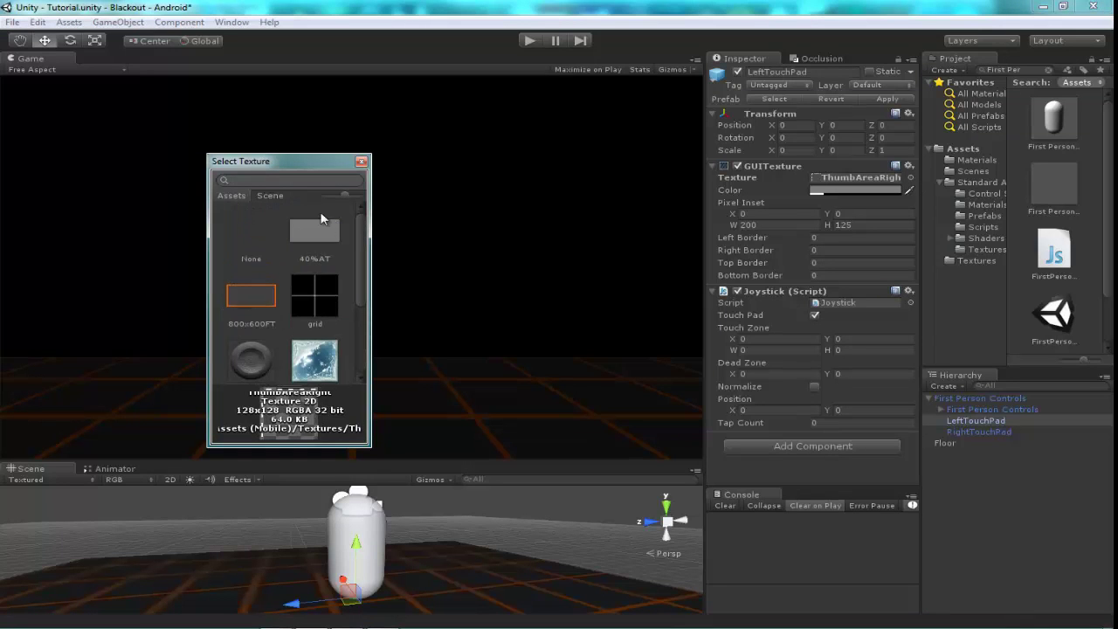
pyautogui.doubleClick(325, 229)
# Give RightTouchPad the 40%AT texture as well
pyautogui.click(1021, 432)
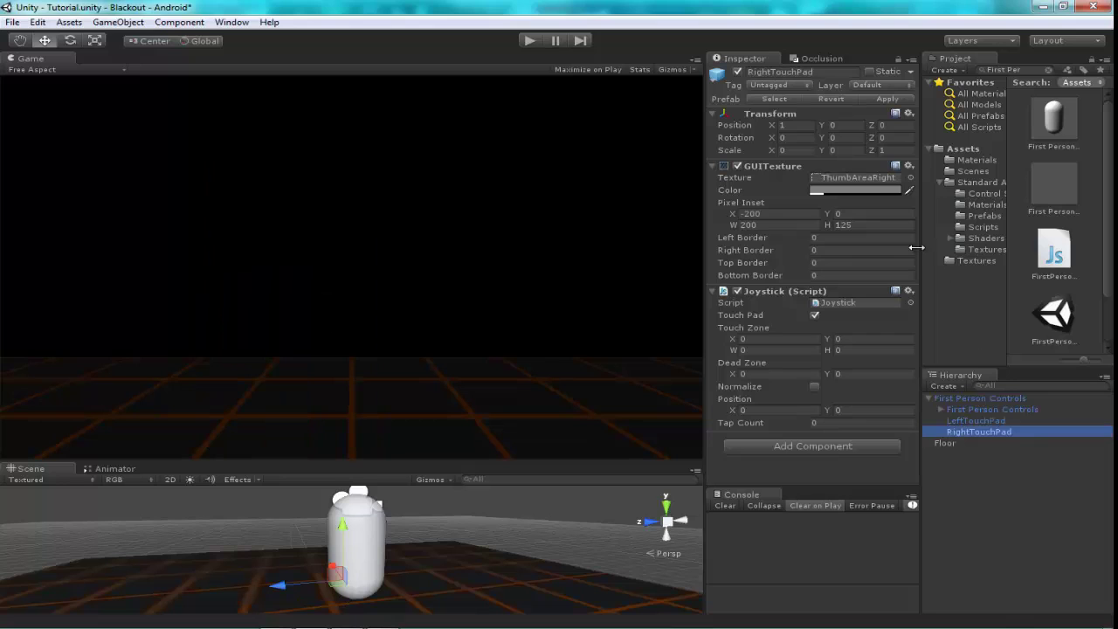
pyautogui.click(907, 179)
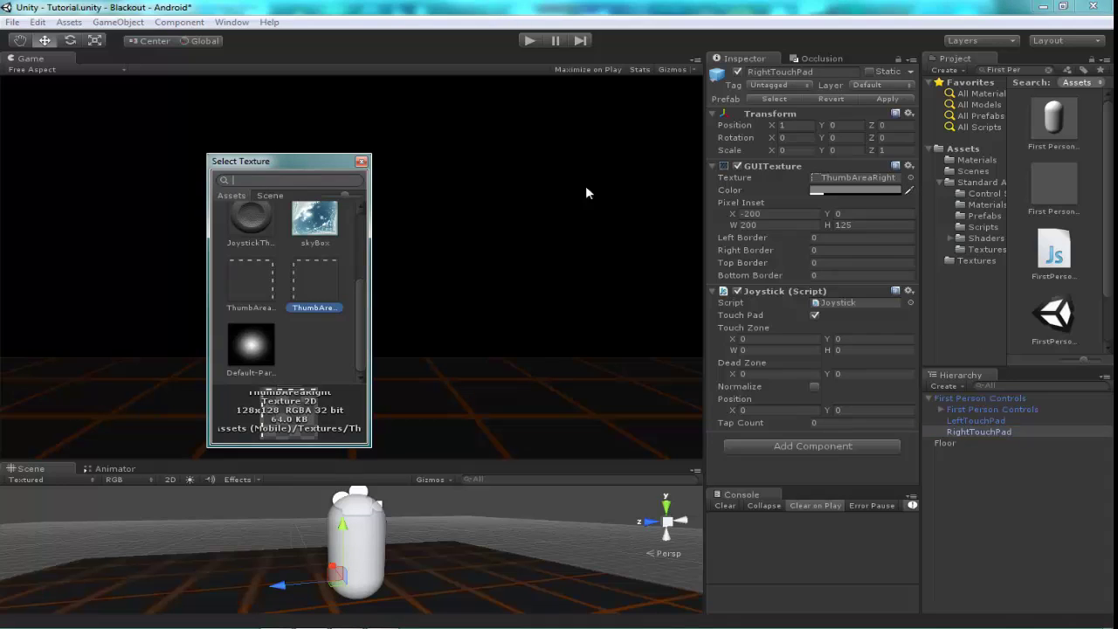
pyautogui.click(268, 286)
pyautogui.click(307, 284)
pyautogui.scroll(1, 306, 253)
pyautogui.scroll(1, 306, 240)
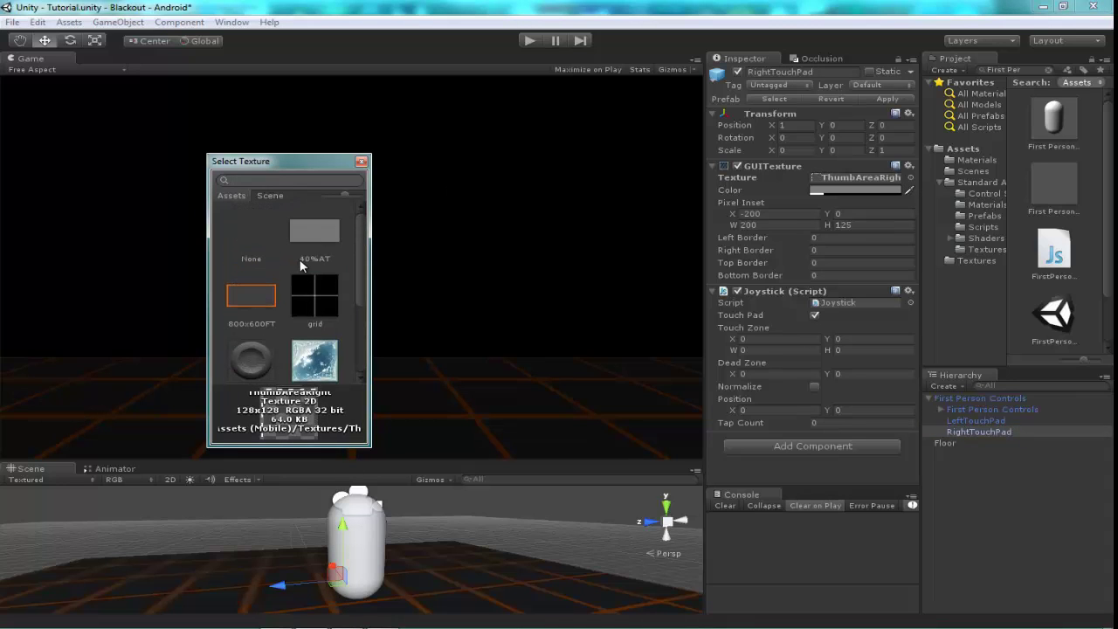
pyautogui.click(274, 297)
pyautogui.click(326, 305)
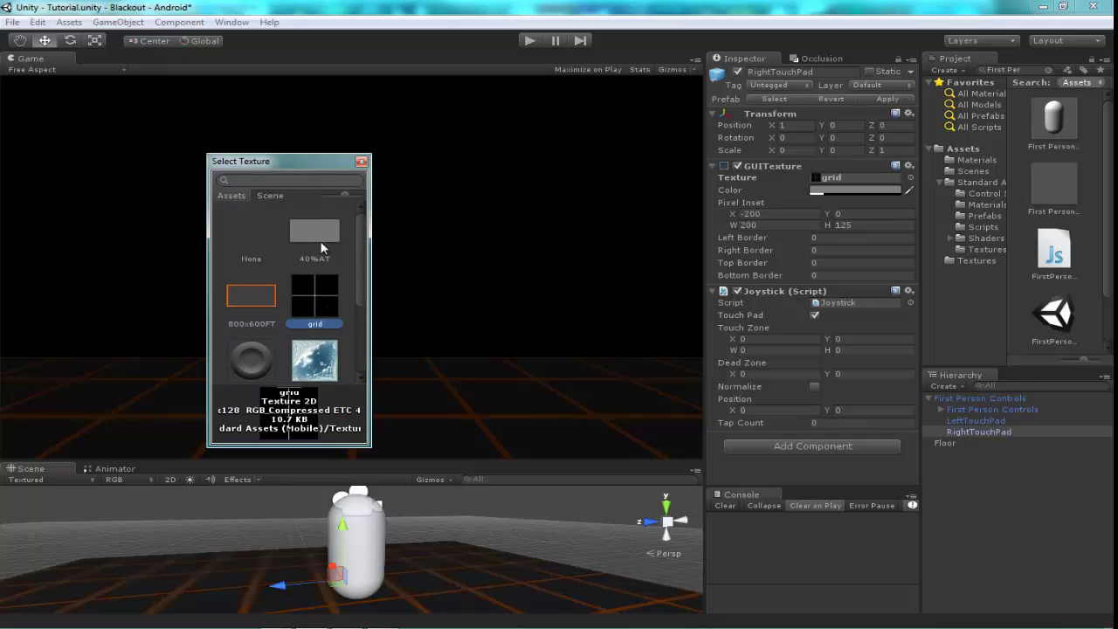
pyautogui.click(320, 229)
pyautogui.doubleClick(320, 228)
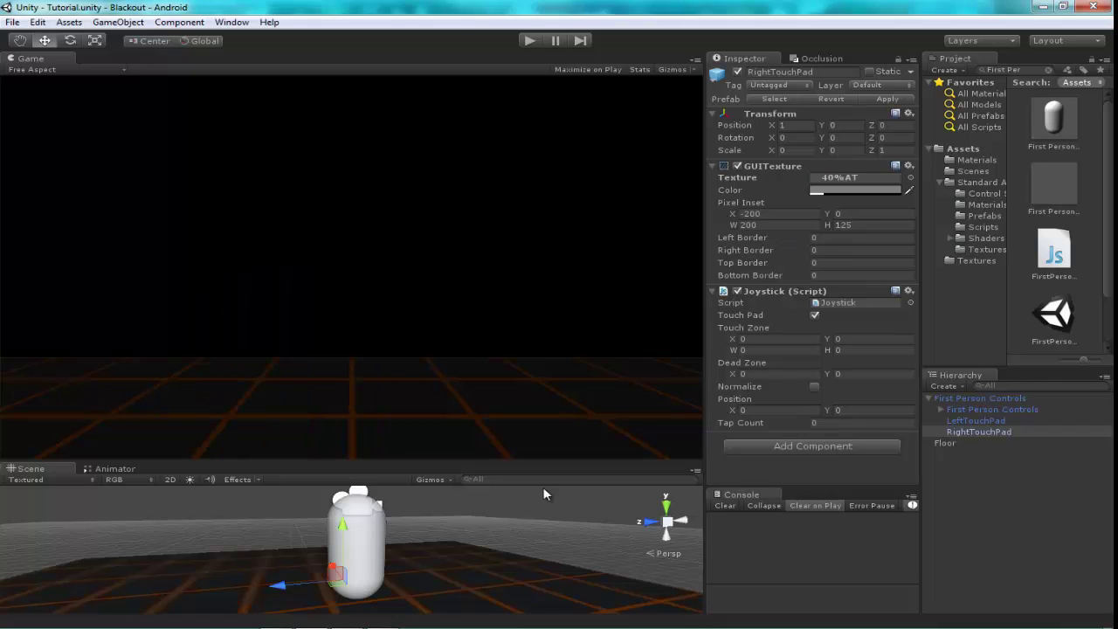
pyautogui.moveTo(543, 486)
pyautogui.keyDown('alt'); pyautogui.mouseDown()
pyautogui.moveTo(490, 536)
pyautogui.moveTo(474, 606)
pyautogui.moveTo(442, 601)
pyautogui.moveTo(454, 594)
pyautogui.mouseUp(); pyautogui.keyUp('alt')
# Expand First Person Controls and inspect the Player and Main Camera settings
pyautogui.click(972, 408)
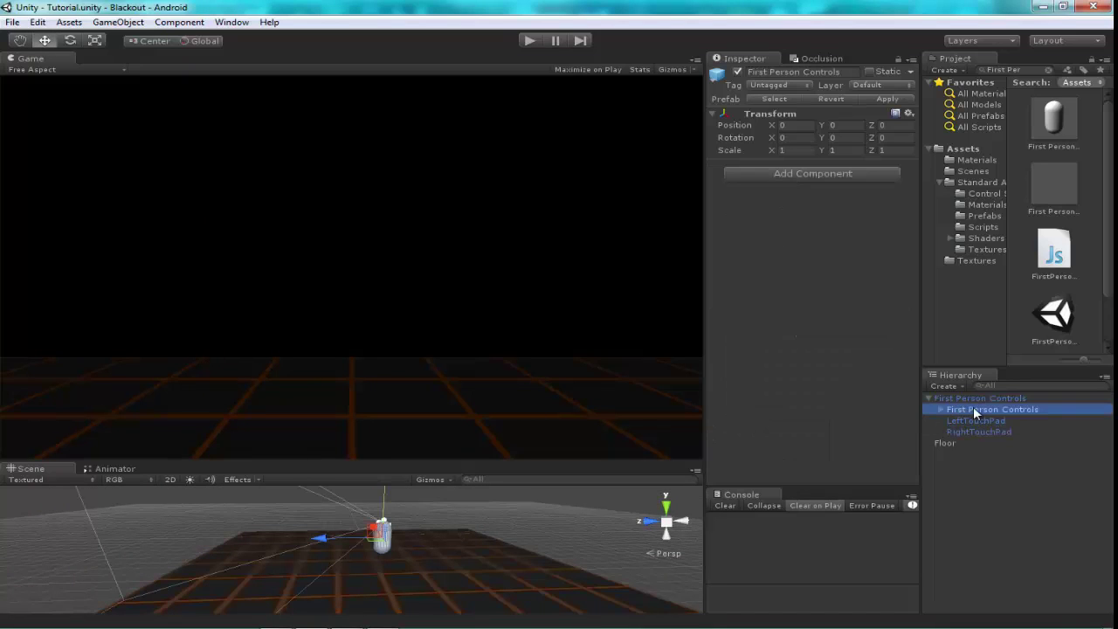
pyautogui.click(940, 410)
pyautogui.click(960, 421)
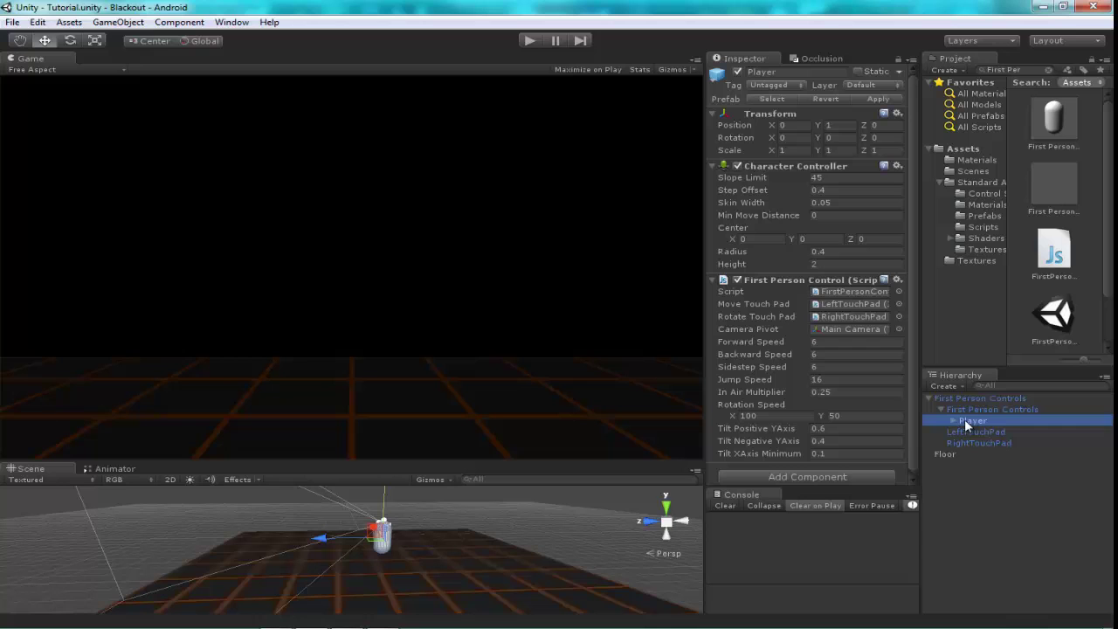
pyautogui.click(953, 421)
pyautogui.click(1000, 442)
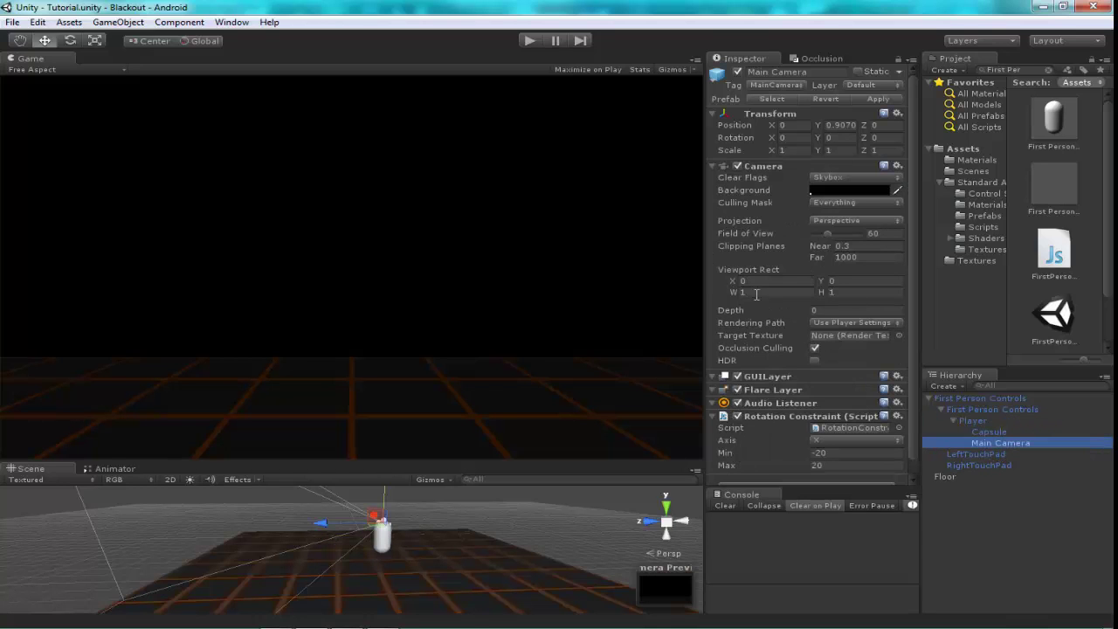
pyautogui.scroll(-1, 815, 293)
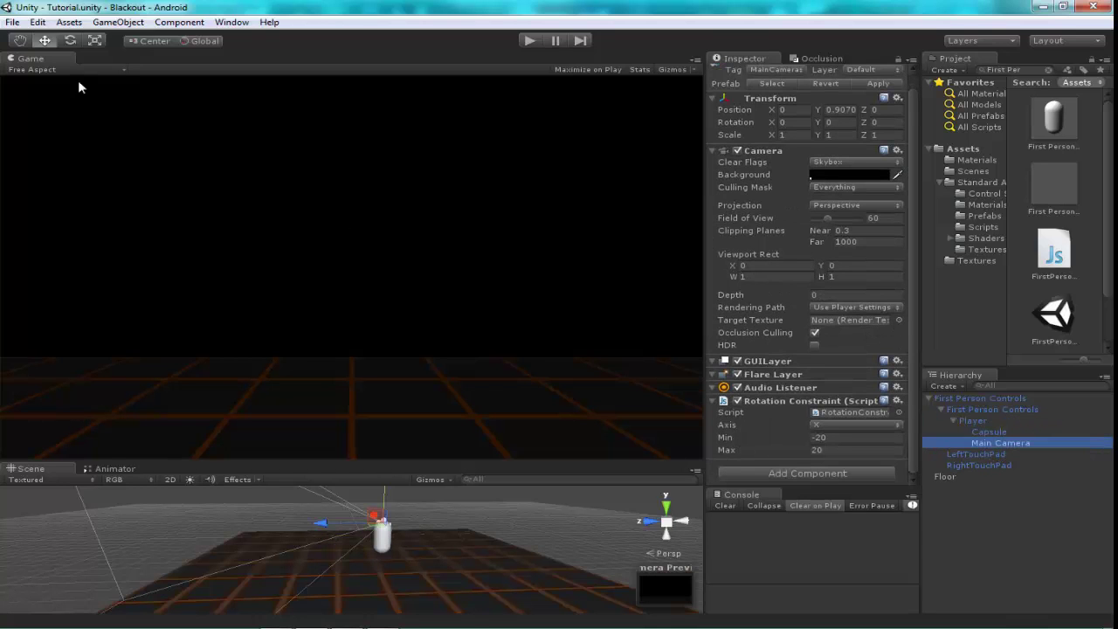
# Open Render Settings and apply a first skybox material
pyautogui.click(40, 23)
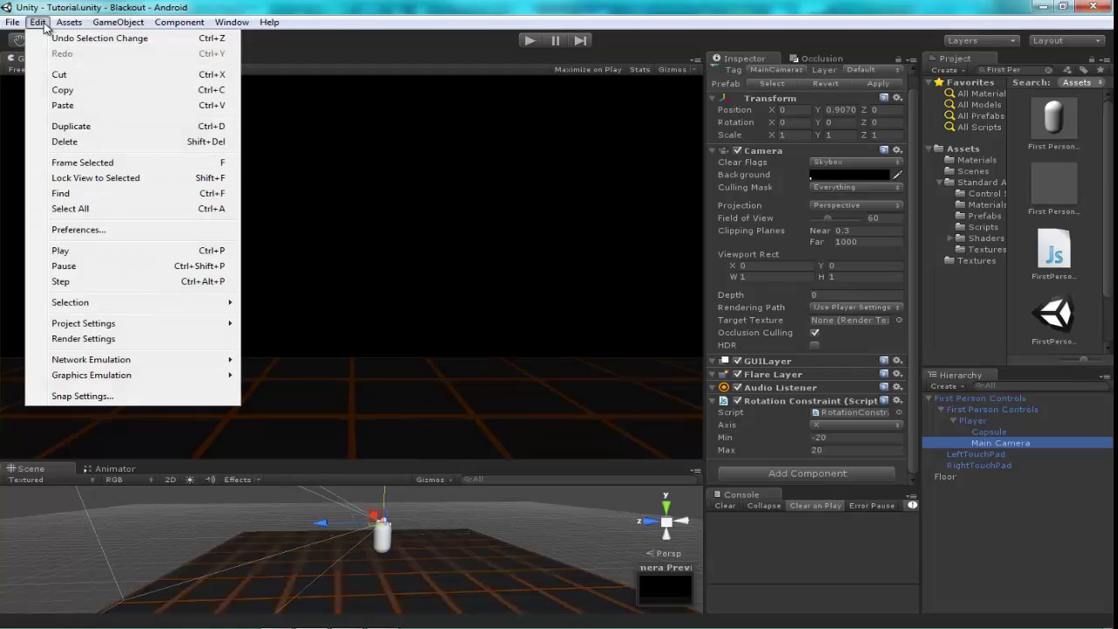
pyautogui.click(132, 338)
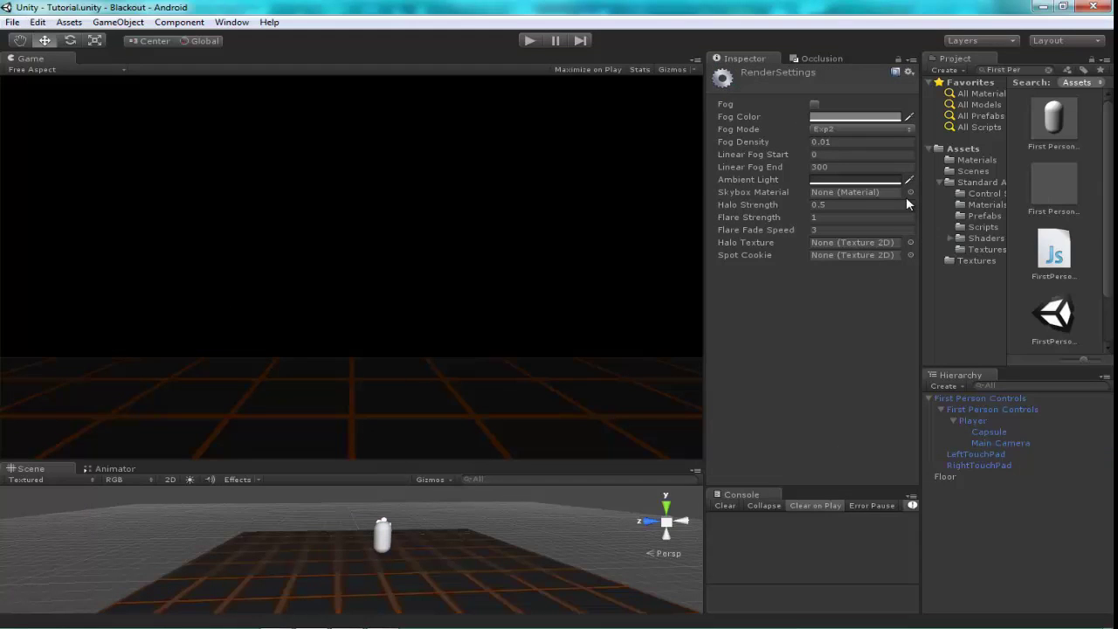
pyautogui.click(910, 192)
pyautogui.scroll(-2, 288, 288)
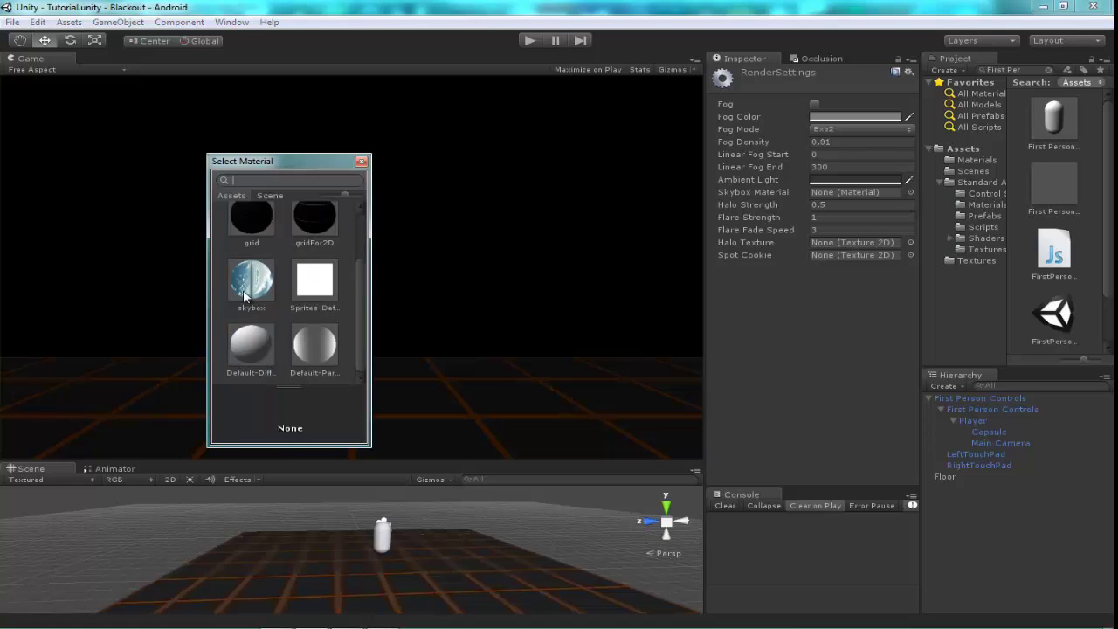
pyautogui.doubleClick(245, 296)
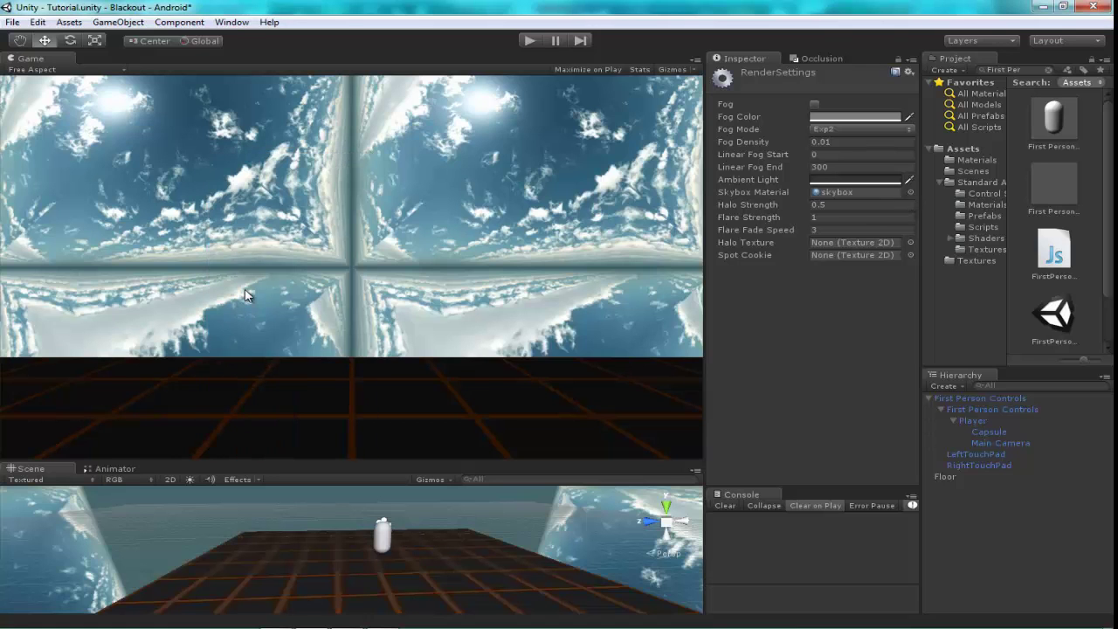
# Try Default-Diffuse, 800x600FT and gridFor2D, settle on grid as skybox, then Play
pyautogui.click(909, 192)
pyautogui.click(269, 345)
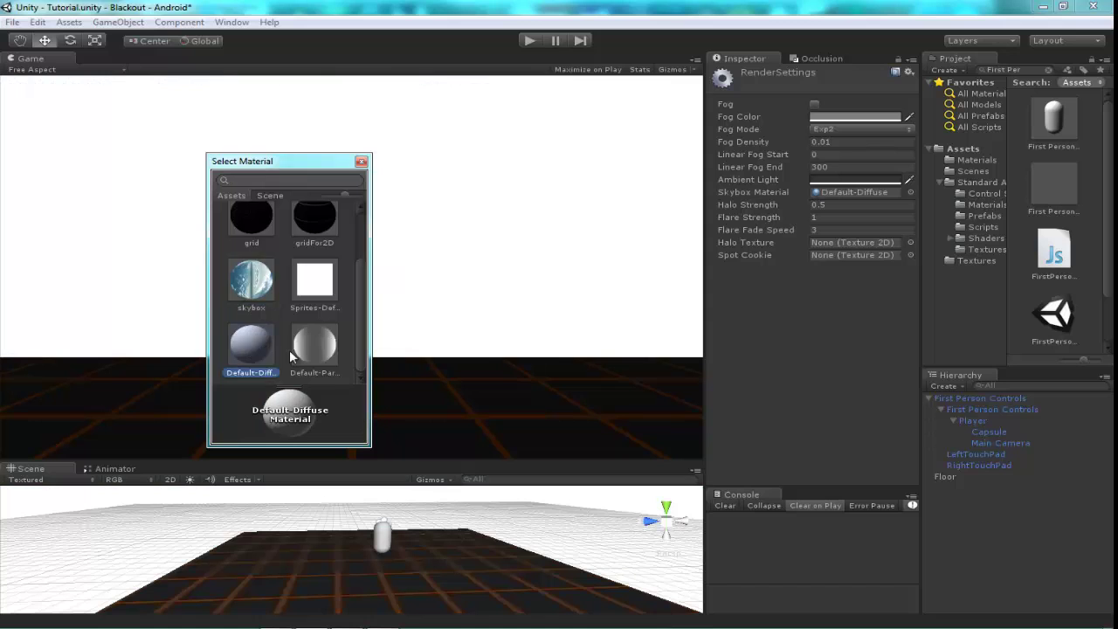
pyautogui.scroll(3, 289, 306)
pyautogui.click(316, 229)
pyautogui.click(324, 304)
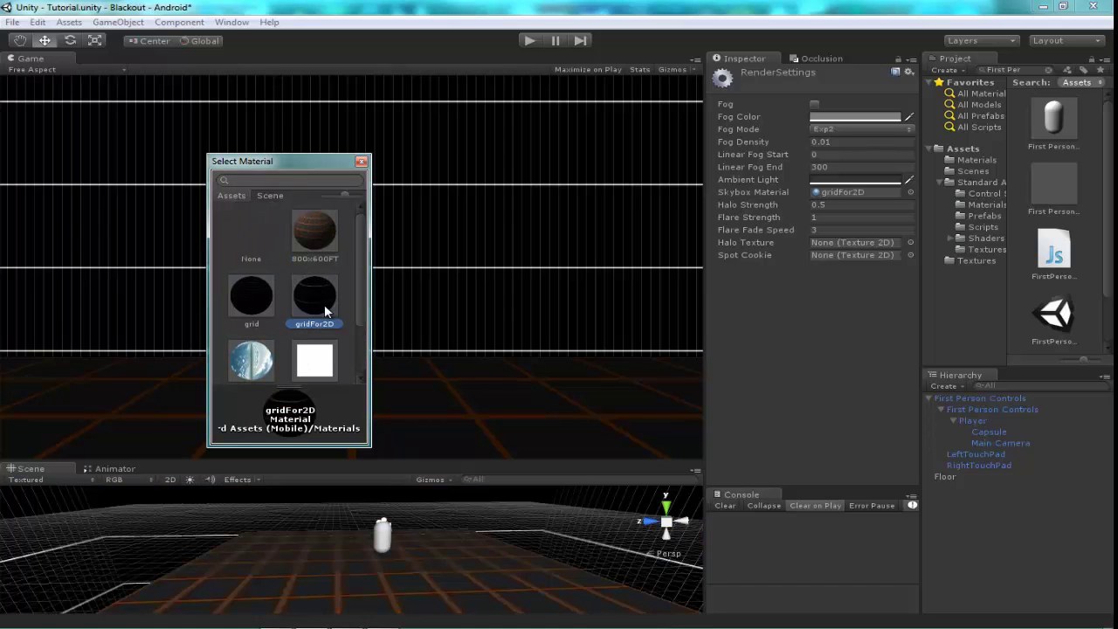
pyautogui.click(270, 322)
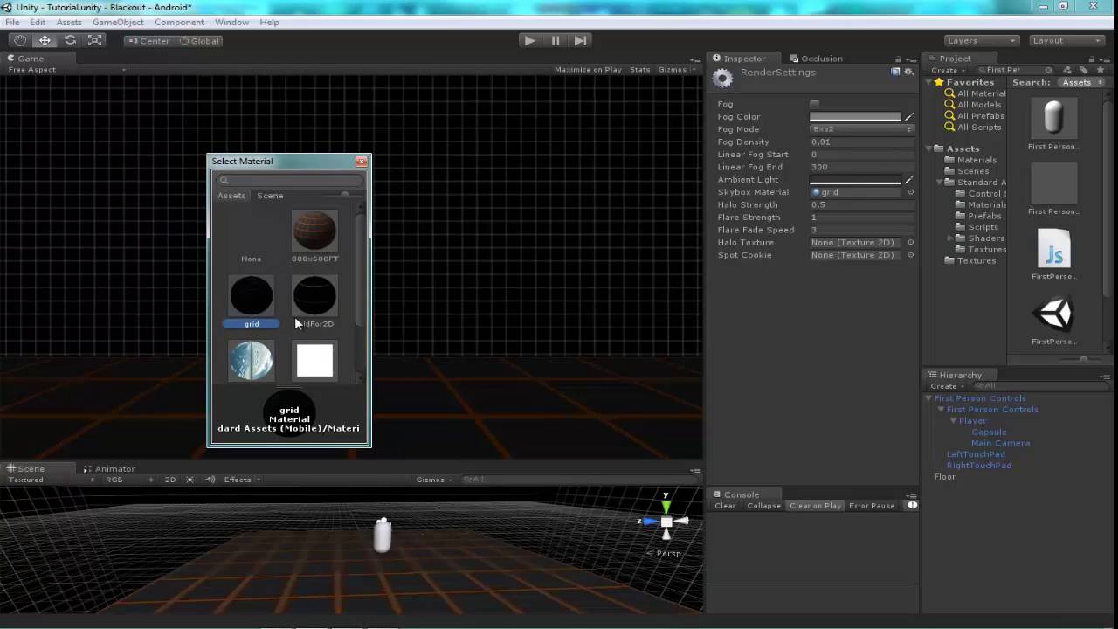
pyautogui.click(295, 316)
pyautogui.click(242, 315)
pyautogui.scroll(-1, 303, 345)
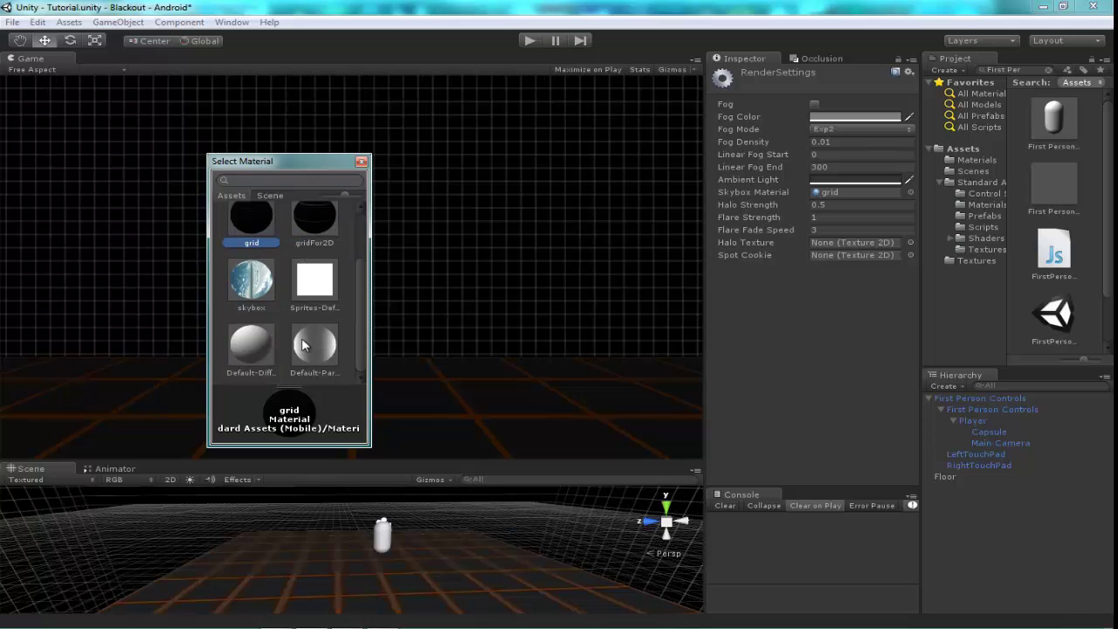
pyautogui.doubleClick(267, 220)
pyautogui.click(537, 39)
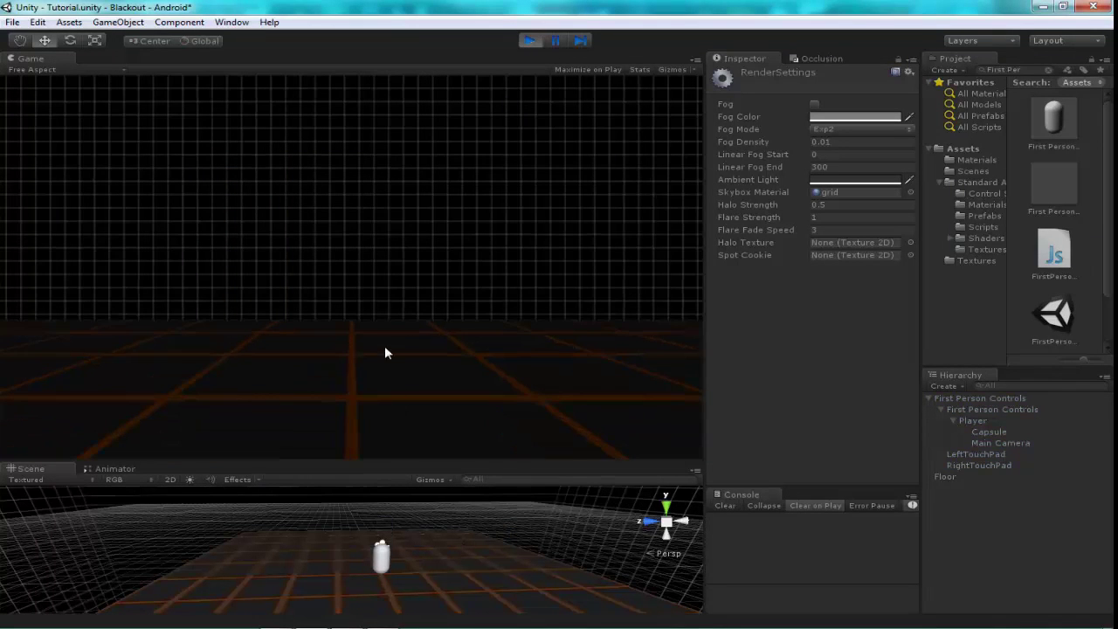
# Orbit around the player during the test run, save, and stop playing
pyautogui.moveTo(611, 515); pyautogui.dragTo(577, 302, button='right')
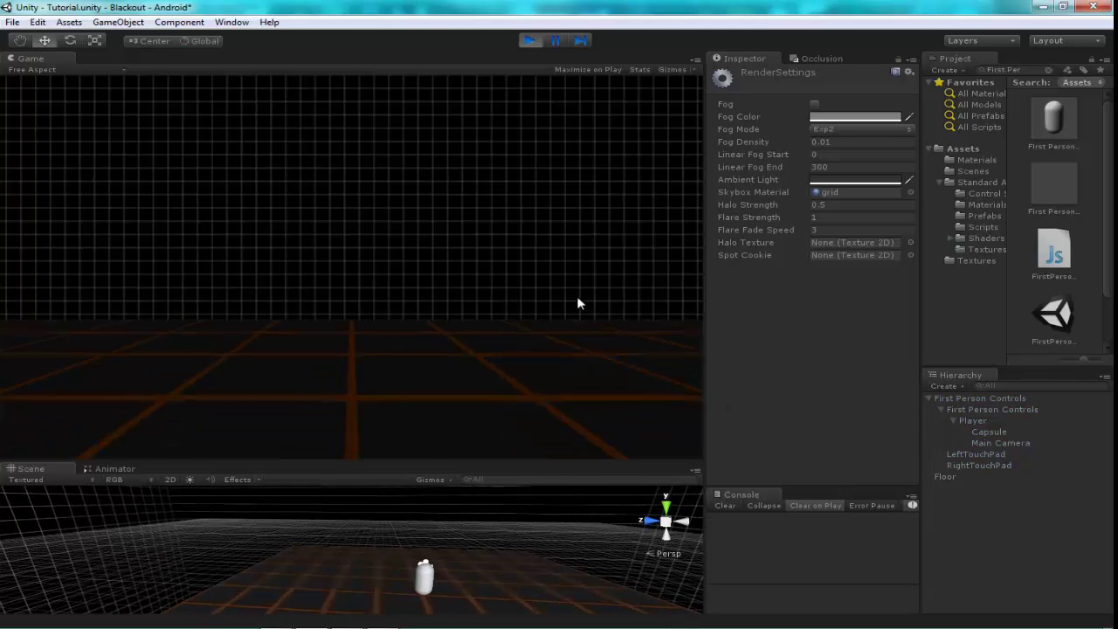
pyautogui.moveTo(531, 554)
pyautogui.mouseDown(button='right')
pyautogui.moveTo(368, 479)
pyautogui.moveTo(599, 429)
pyautogui.mouseUp(button='right')
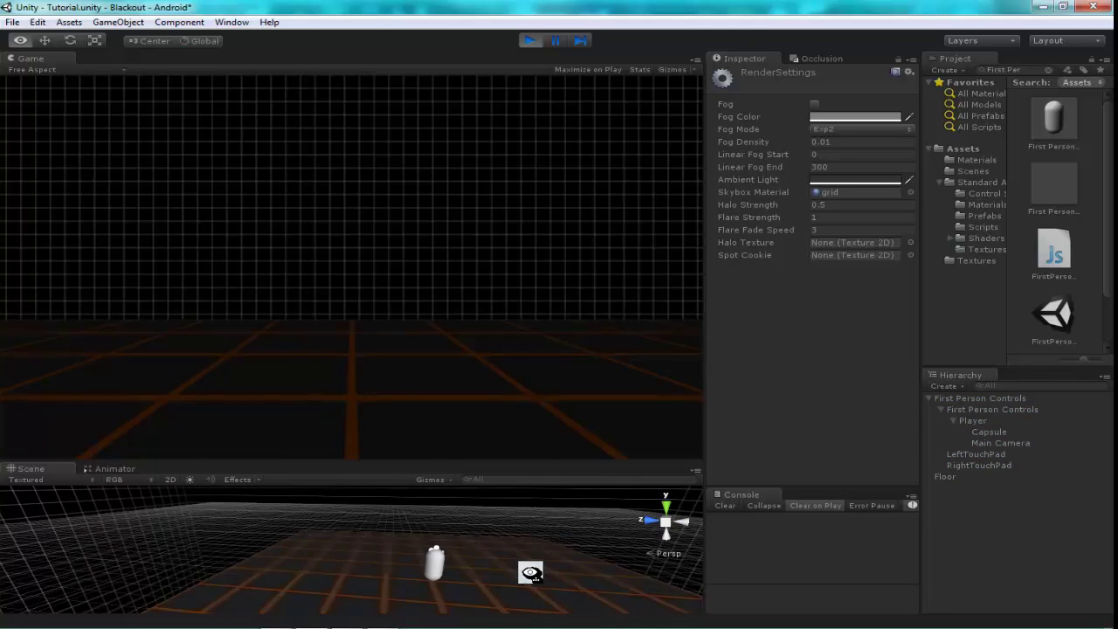
pyautogui.hotkey('ctrl', 's')
pyautogui.click(530, 42)
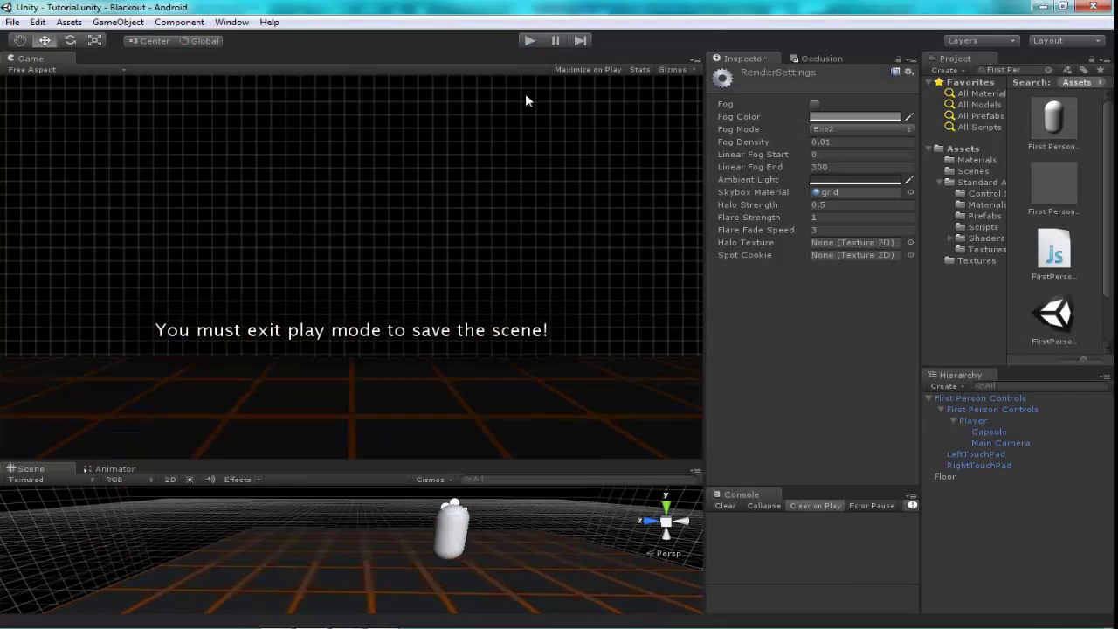
# Scale the Floor to 50 on X and Z and bring up Build Settings
pyautogui.click(361, 571)
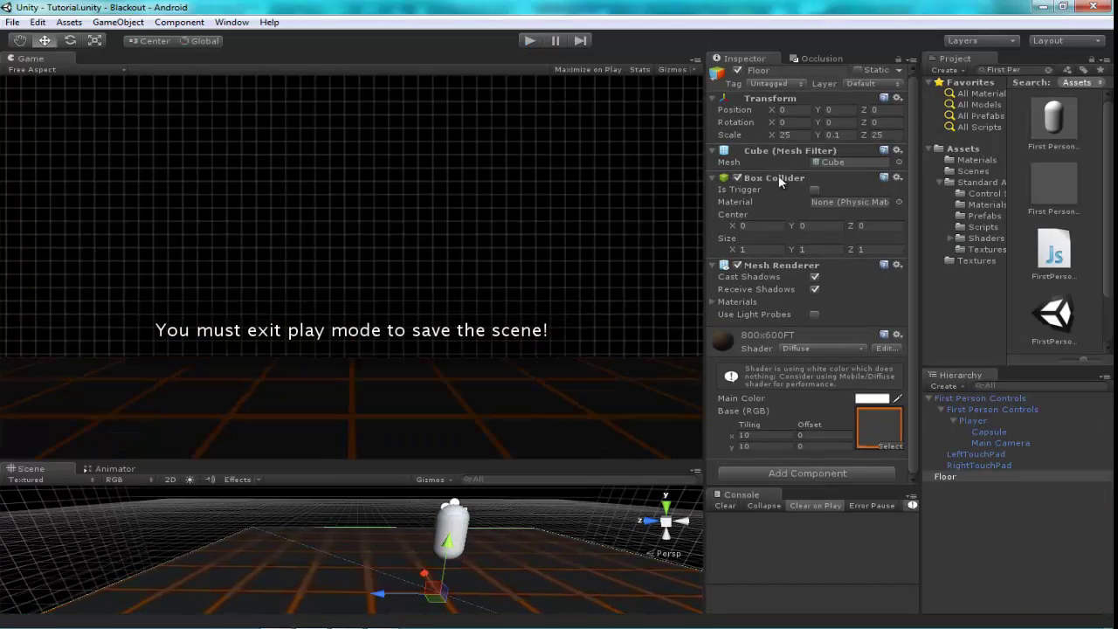
pyautogui.doubleClick(784, 134)
pyautogui.write('50')
pyautogui.doubleClick(876, 134)
pyautogui.write('50')
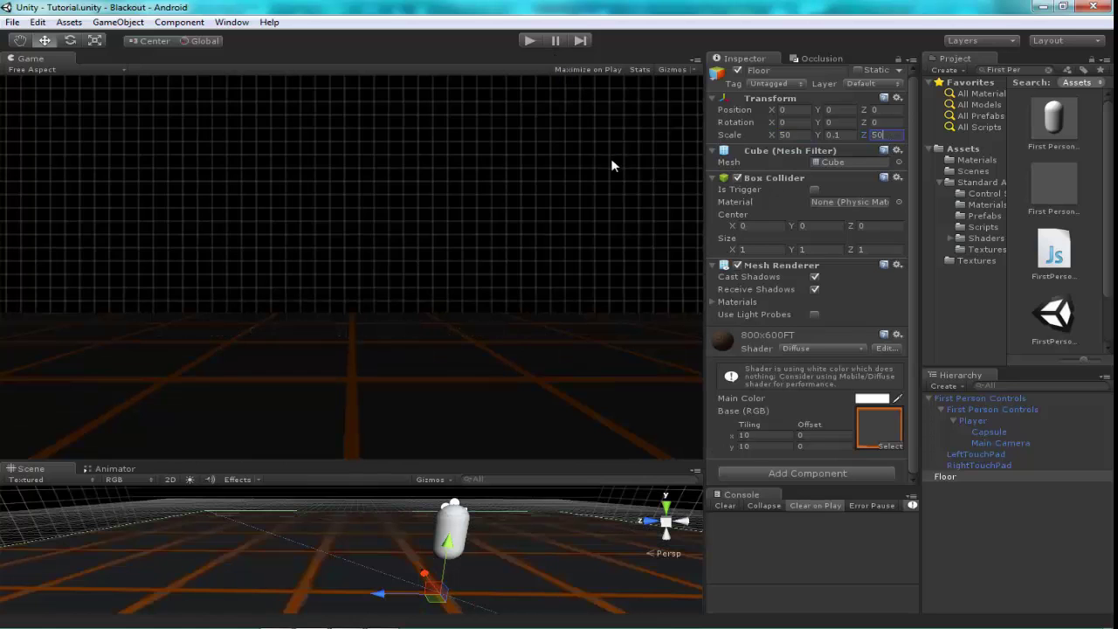
pyautogui.hotkey('ctrl', 'shift', 'b')
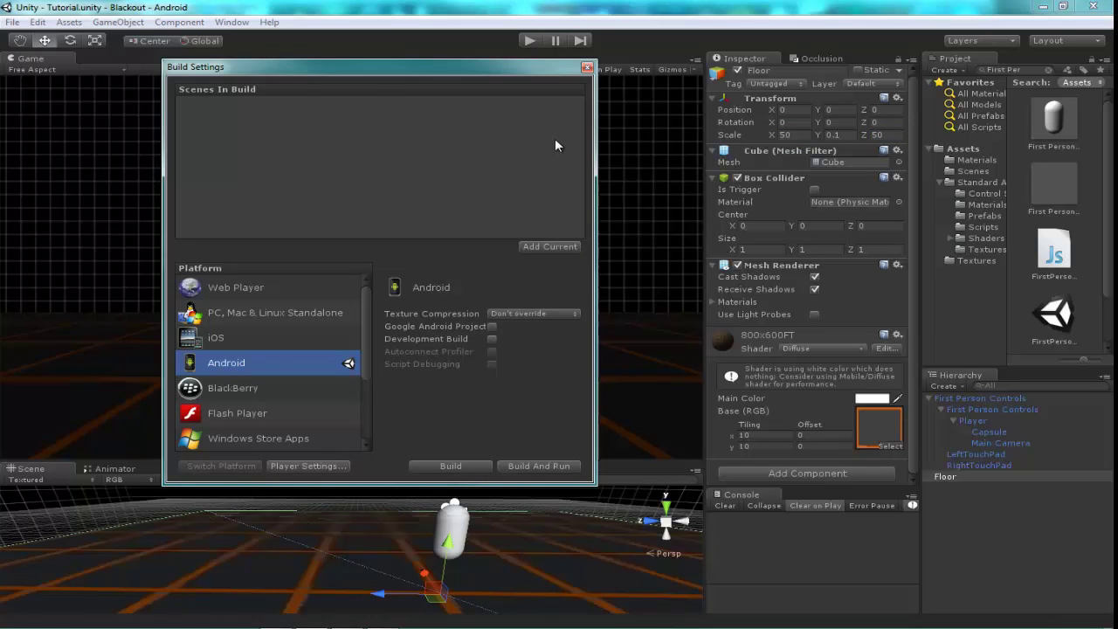
# Start Build And Run, saving into a new TestProject folder inside Assets
pyautogui.click(541, 466)
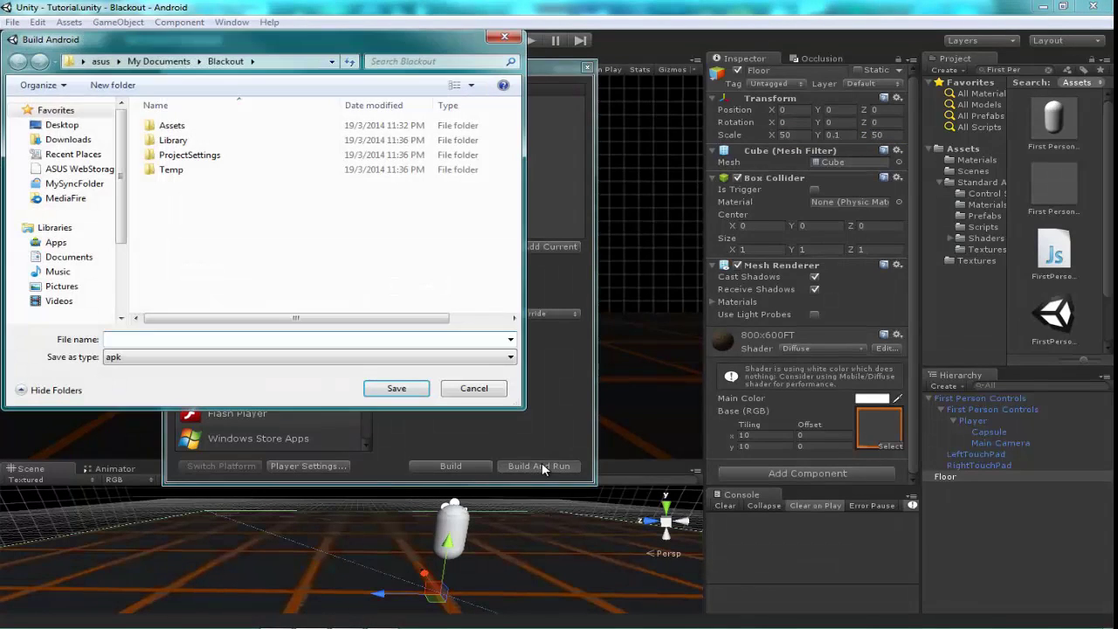
pyautogui.doubleClick(224, 128)
pyautogui.rightClick(203, 239)
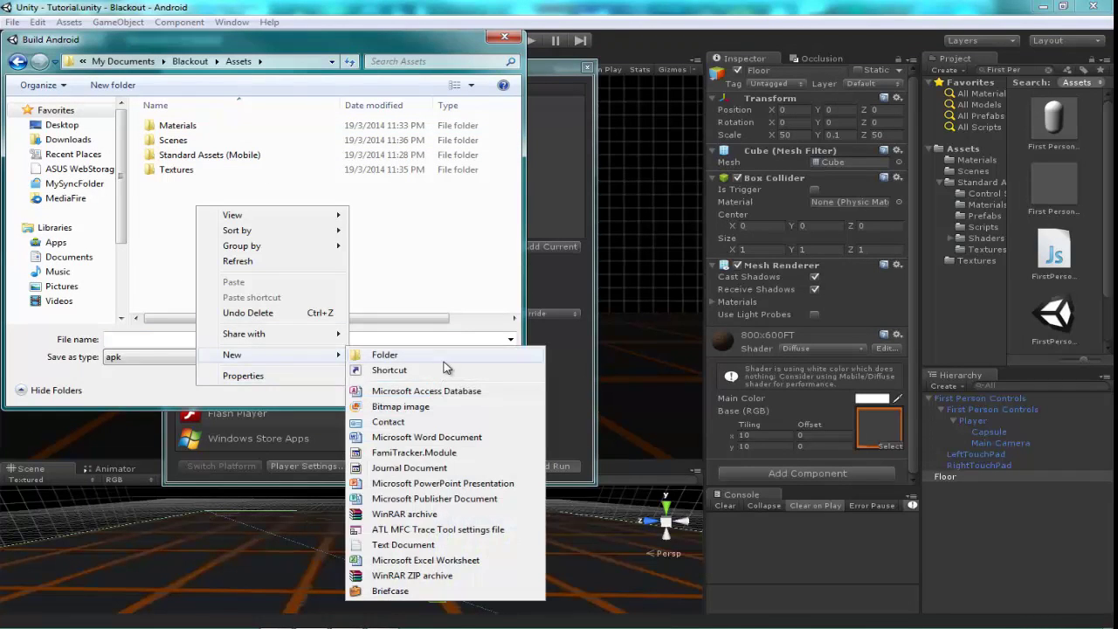
pyautogui.click(441, 358)
pyautogui.write('TestProje')
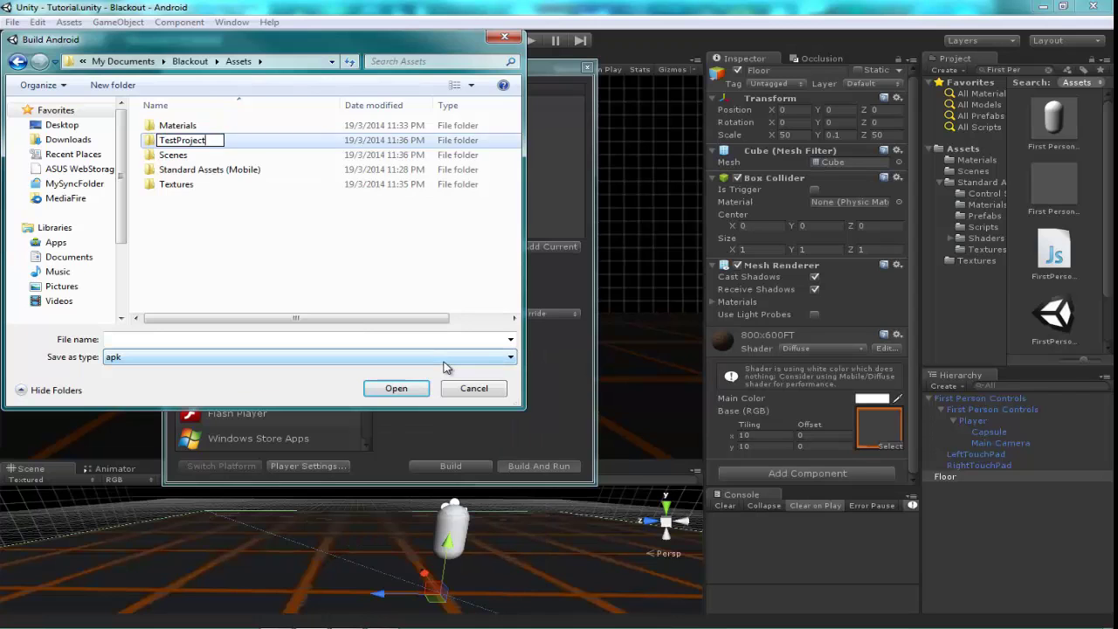
pyautogui.write('ct')
pyautogui.press('Return')
pyautogui.press('Return')
pyautogui.click(441, 337)
# Name the build 'Alackout', let it build, then close Build Settings
pyautogui.write('A')
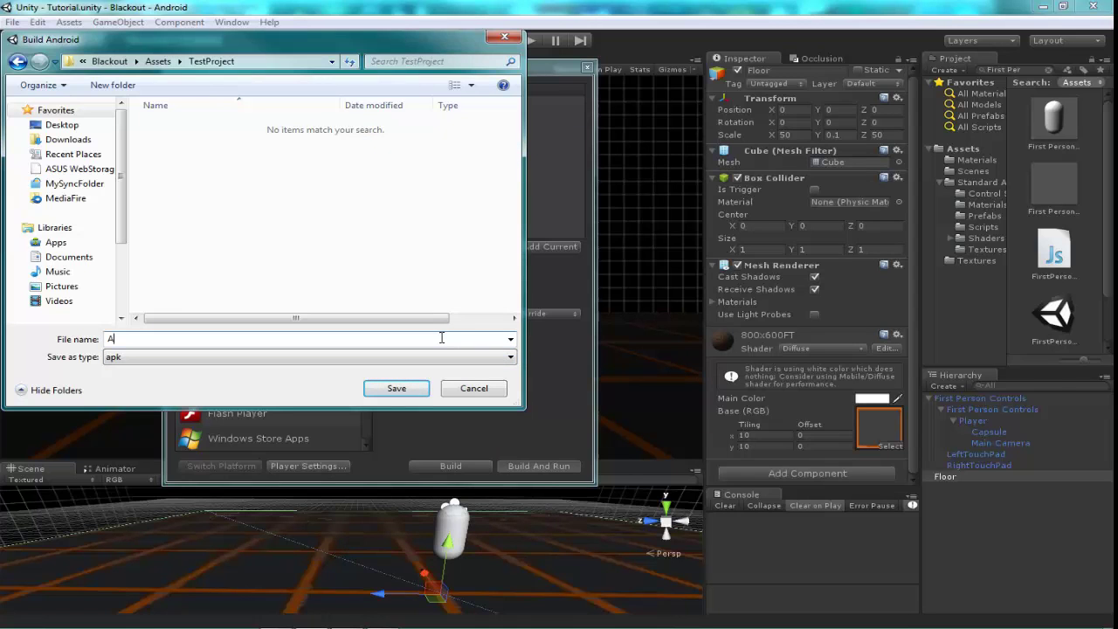
pyautogui.write('lackout')
pyautogui.press('Return')
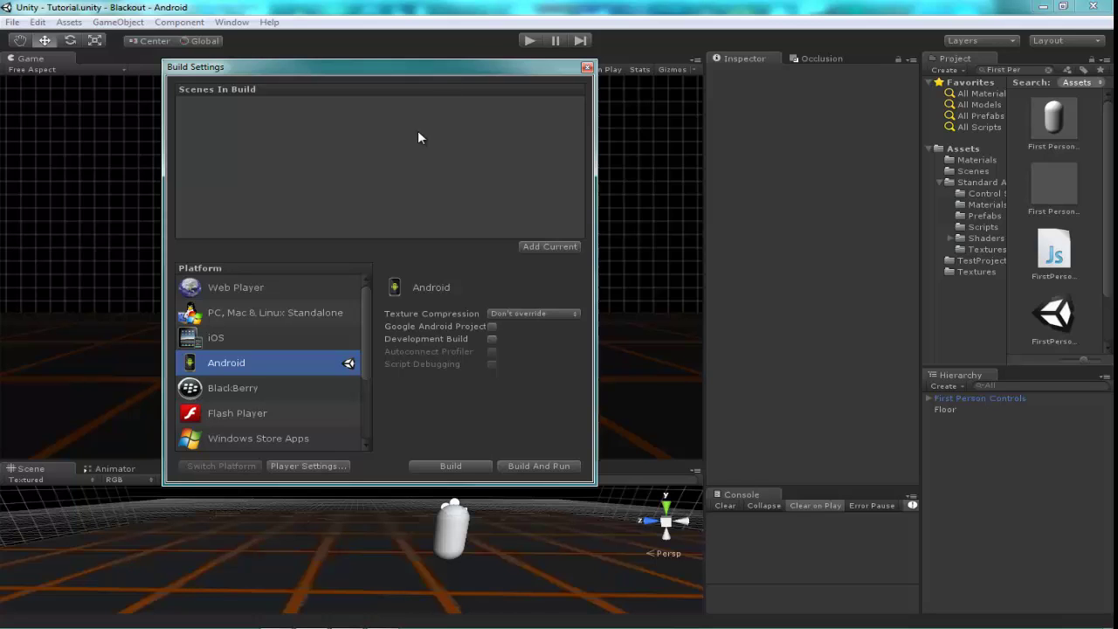
pyautogui.click(596, 63)
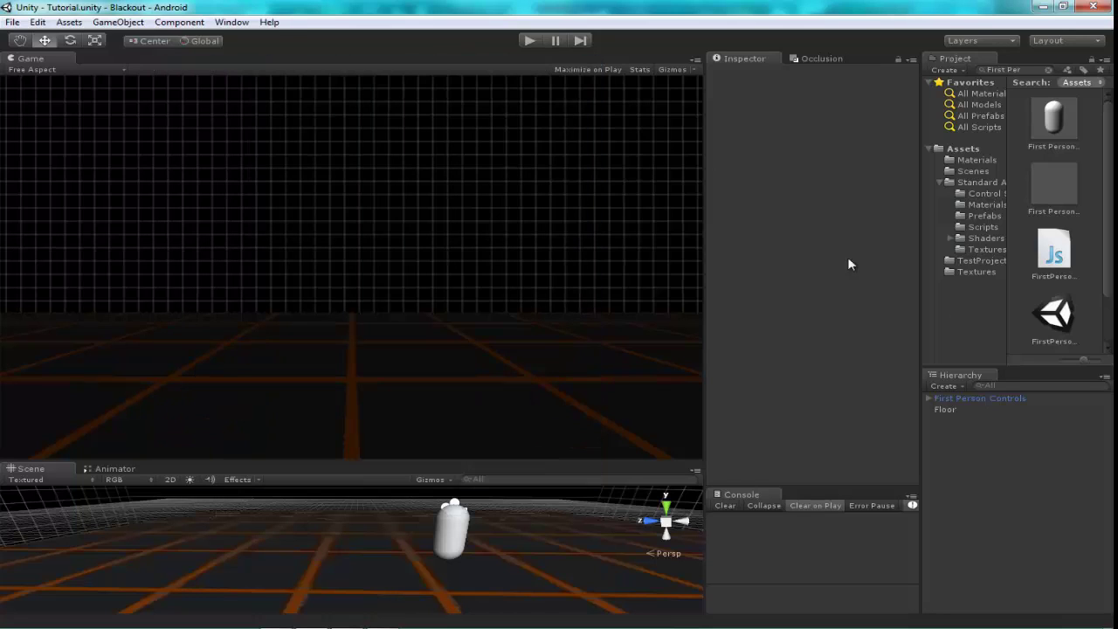
# Replace First Person Controls with a fresh prefab positioned at 0, 1, 0
pyautogui.click(1013, 398)
pyautogui.press('Delete')
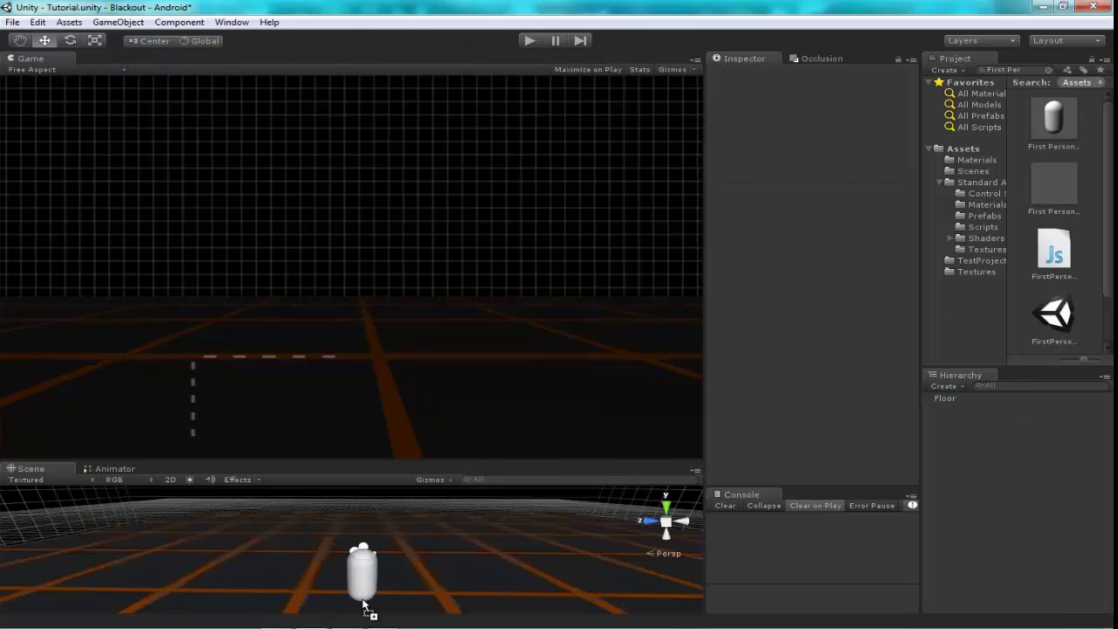
pyautogui.moveTo(1044, 148)
pyautogui.mouseDown()
pyautogui.moveTo(372, 585)
pyautogui.moveTo(419, 579)
pyautogui.moveTo(409, 584)
pyautogui.mouseUp()
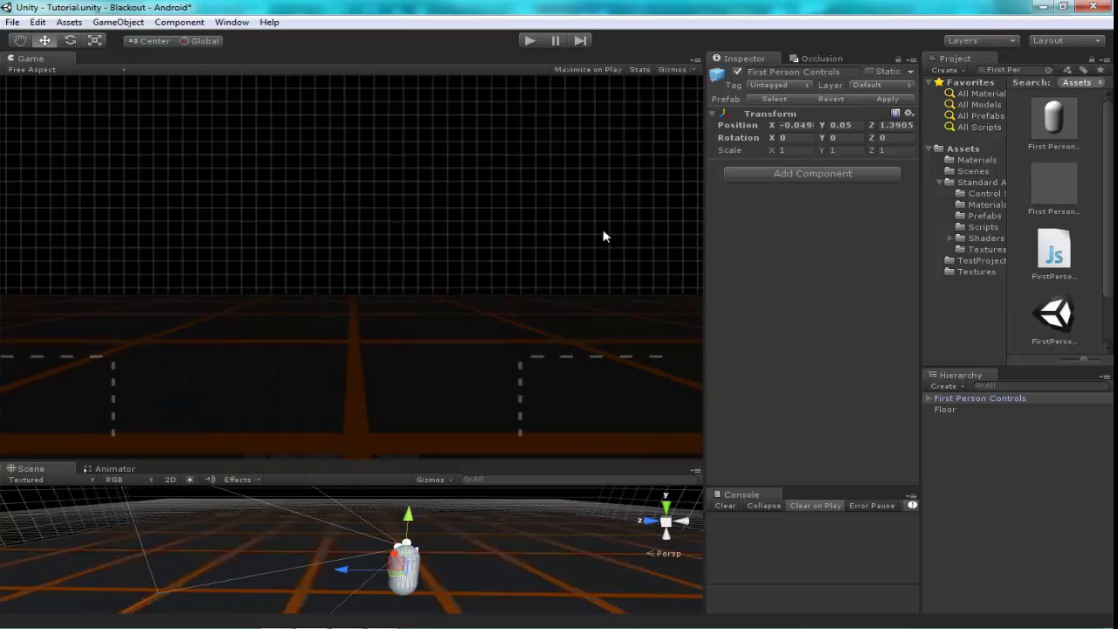
pyautogui.click(791, 125)
pyautogui.write('0')
pyautogui.click(893, 125)
pyautogui.write('0')
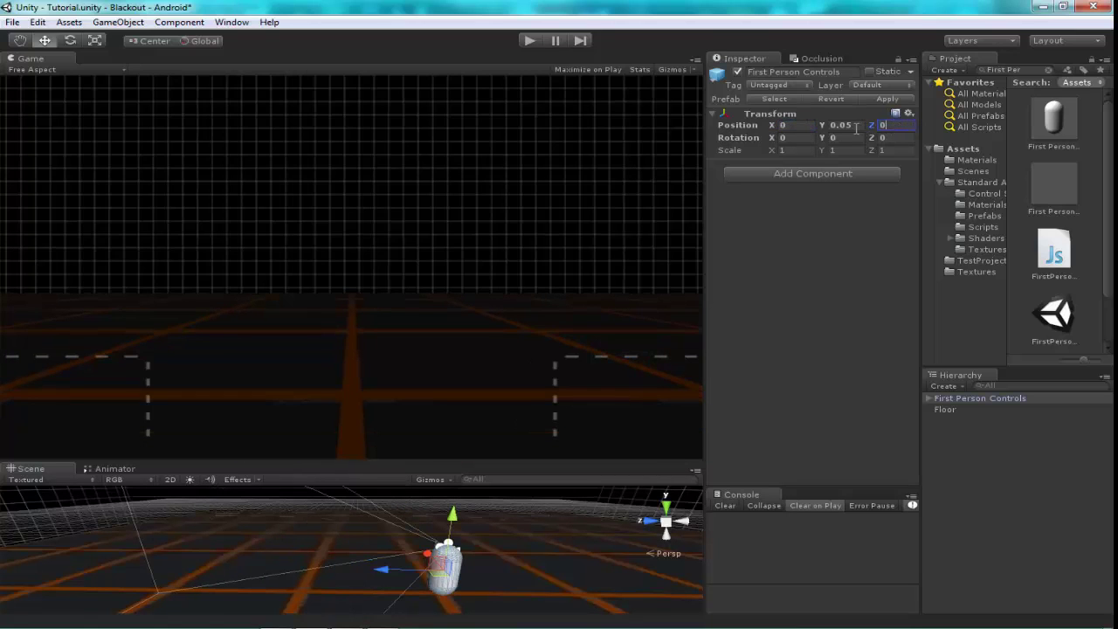
pyautogui.click(847, 125)
pyautogui.write('0')
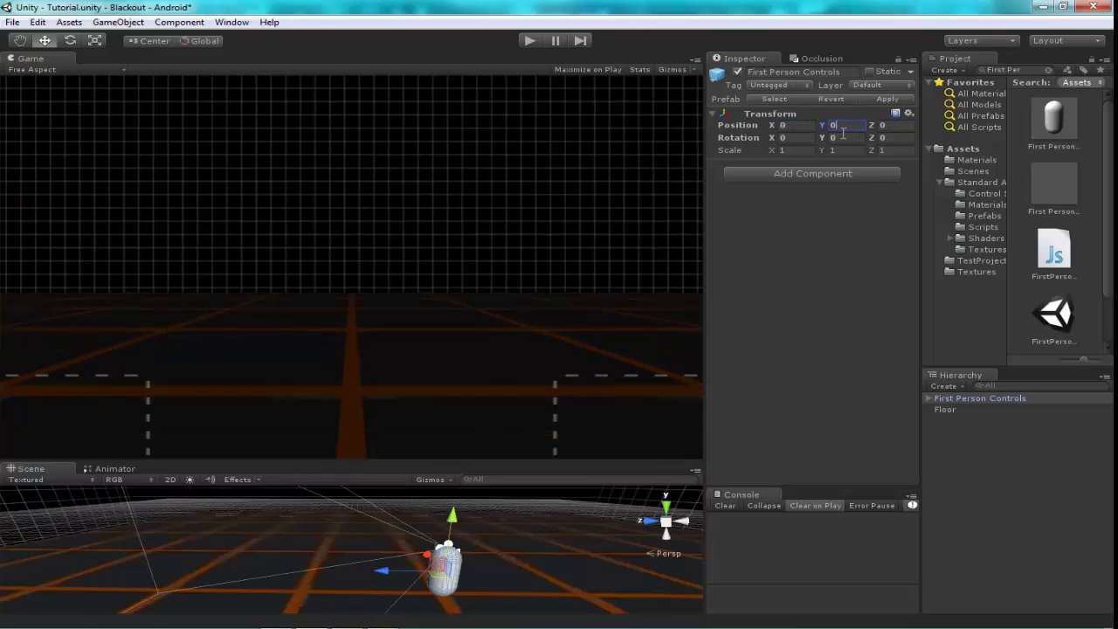
pyautogui.write('1')
pyautogui.press('Return')
# Lower the Floor to Y -1.5 and save the scene
pyautogui.click(582, 585)
pyautogui.moveTo(447, 537); pyautogui.dragTo(463, 563)
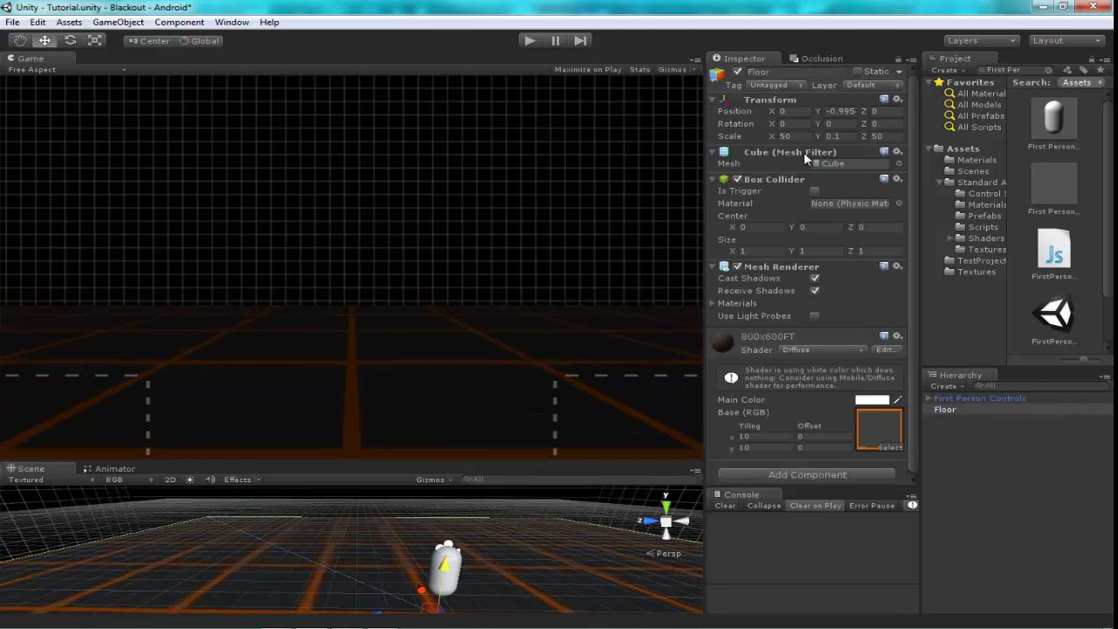
pyautogui.click(845, 112)
pyautogui.press('BackSpace')
pyautogui.write('-')
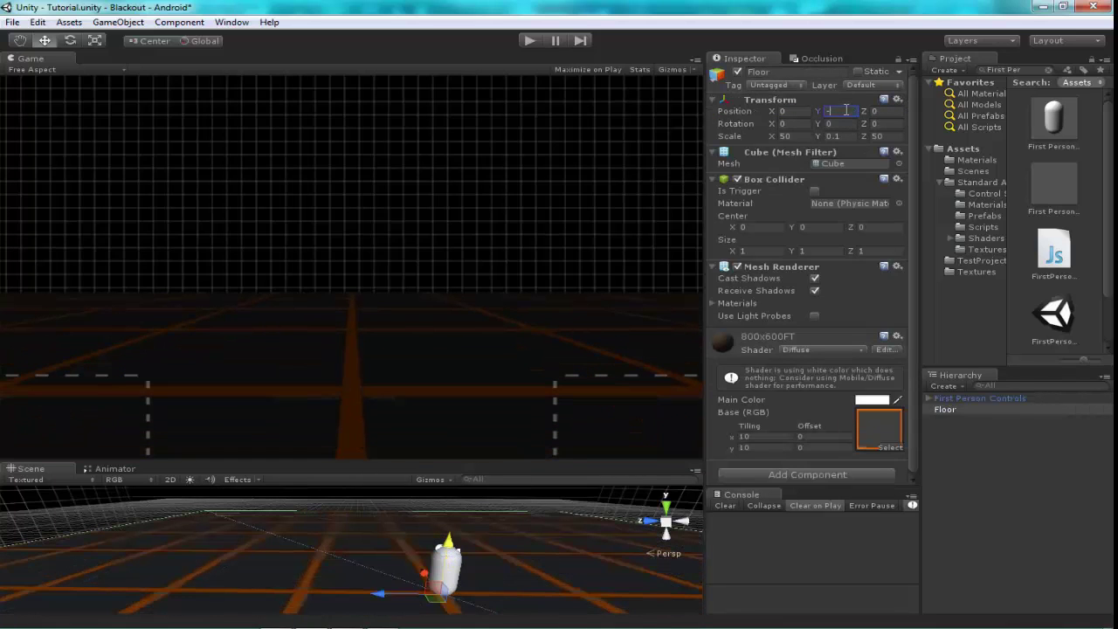
pyautogui.write('1.5')
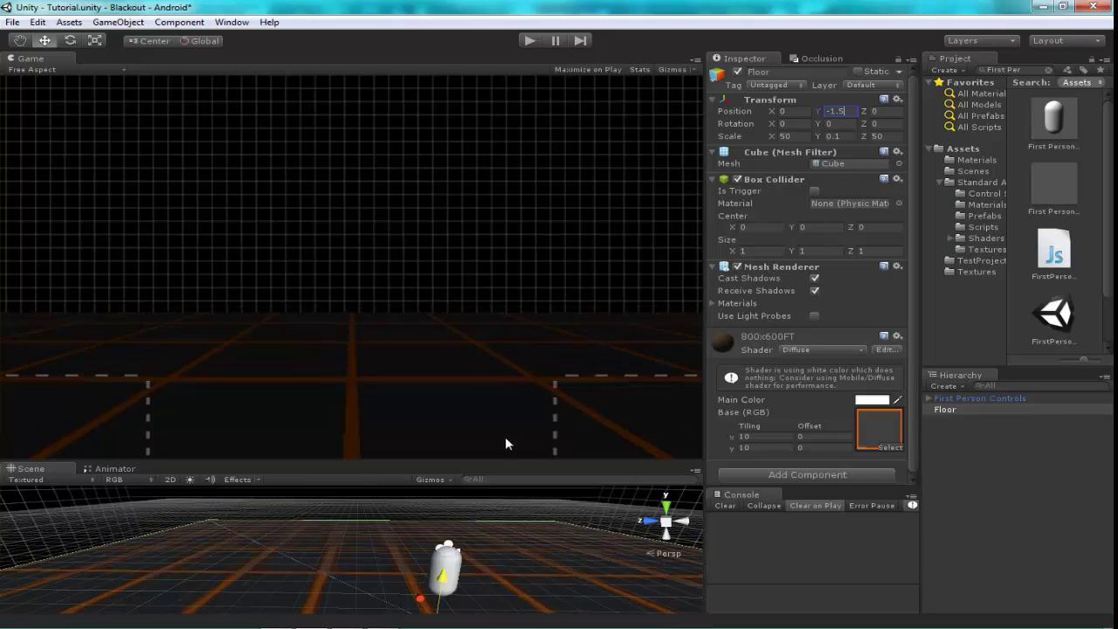
pyautogui.hotkey('ctrl', 's')
# Apply the 40%AT texture to both LeftTouchPad and RightTouchPad
pyautogui.click(929, 398)
pyautogui.click(993, 444)
pyautogui.click(993, 421)
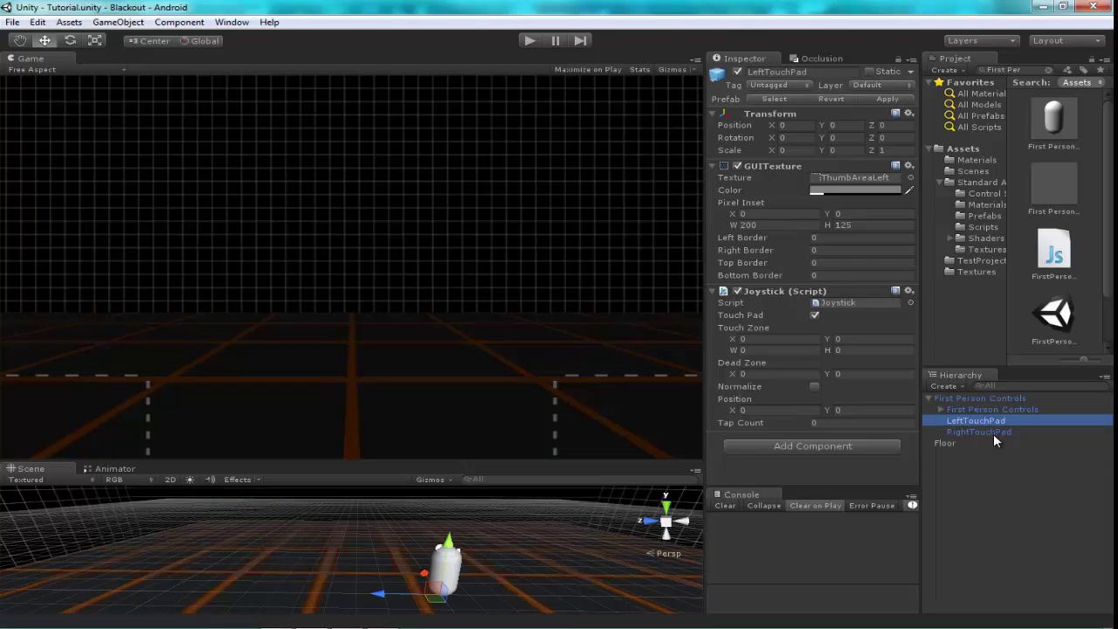
pyautogui.click(909, 179)
pyautogui.click(310, 220)
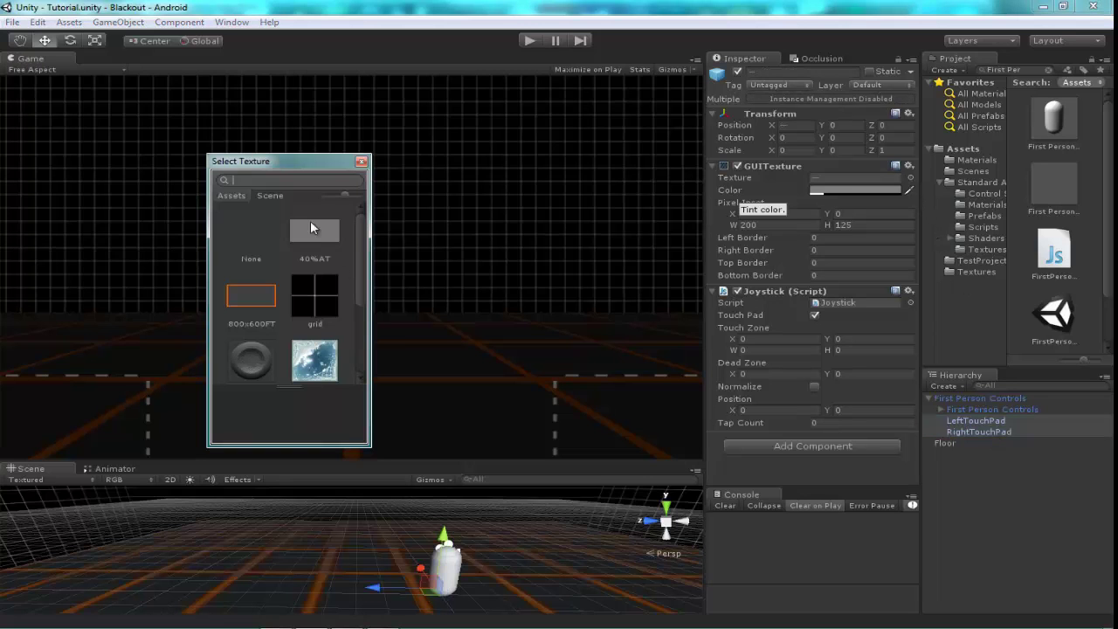
pyautogui.doubleClick(308, 241)
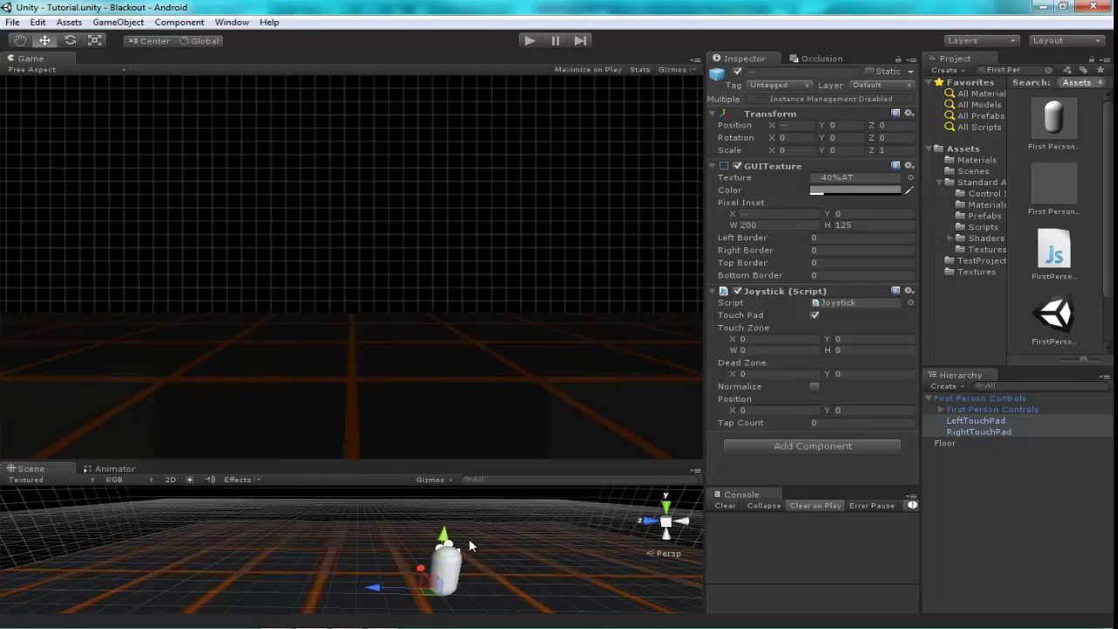
pyautogui.keyDown('alt'); pyautogui.moveTo(468, 536); pyautogui.dragTo(340, 533); pyautogui.keyUp('alt')
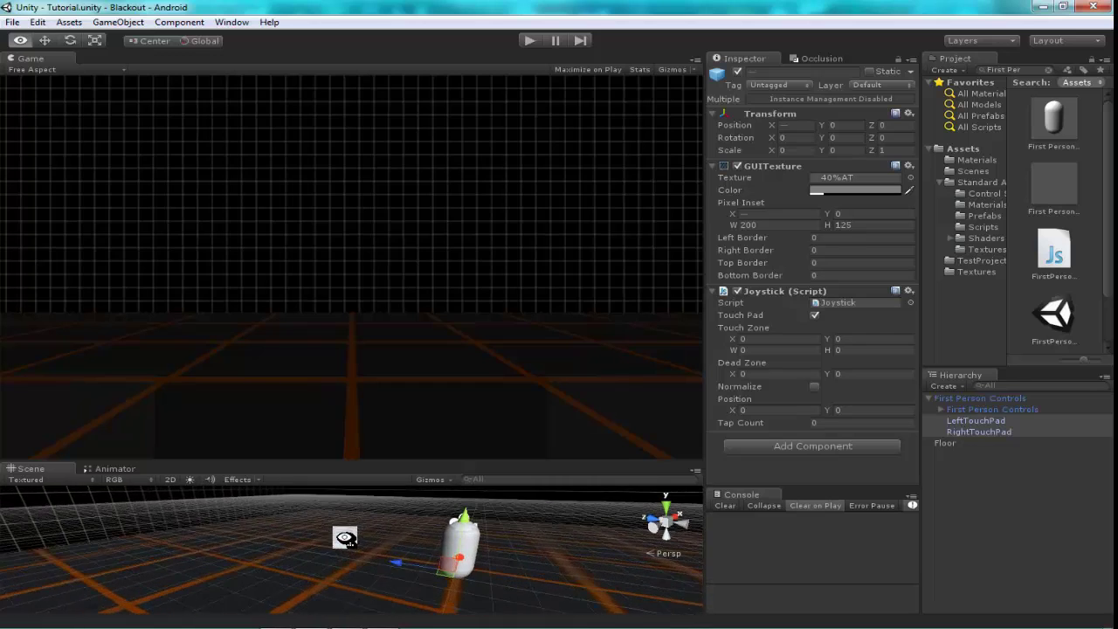
# Give RightTouchPad the JoystickThumb texture
pyautogui.click(972, 431)
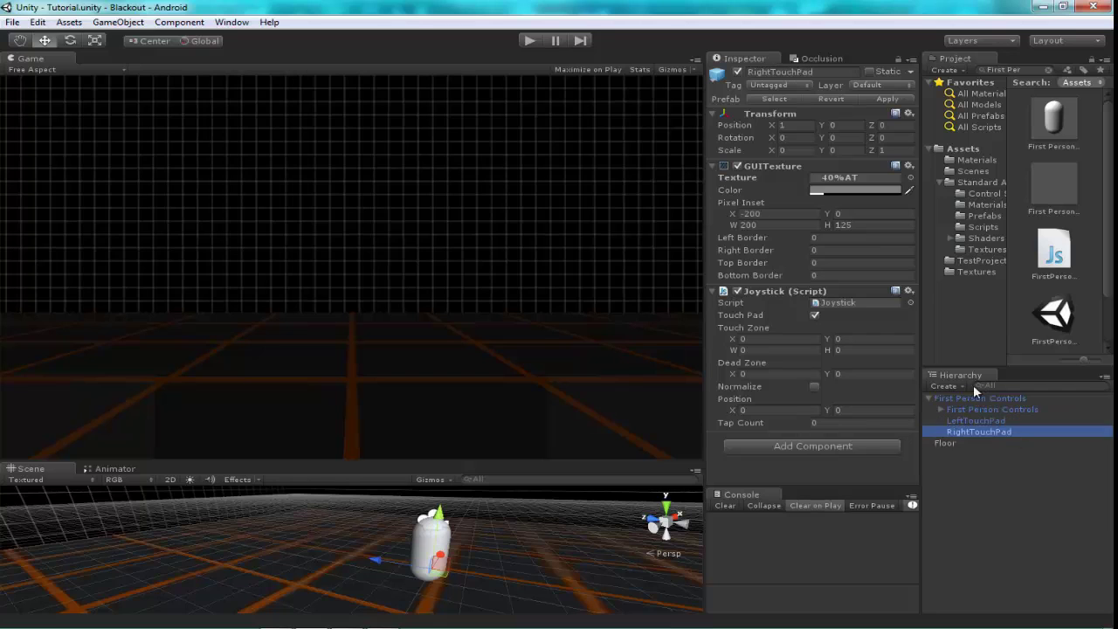
pyautogui.click(911, 178)
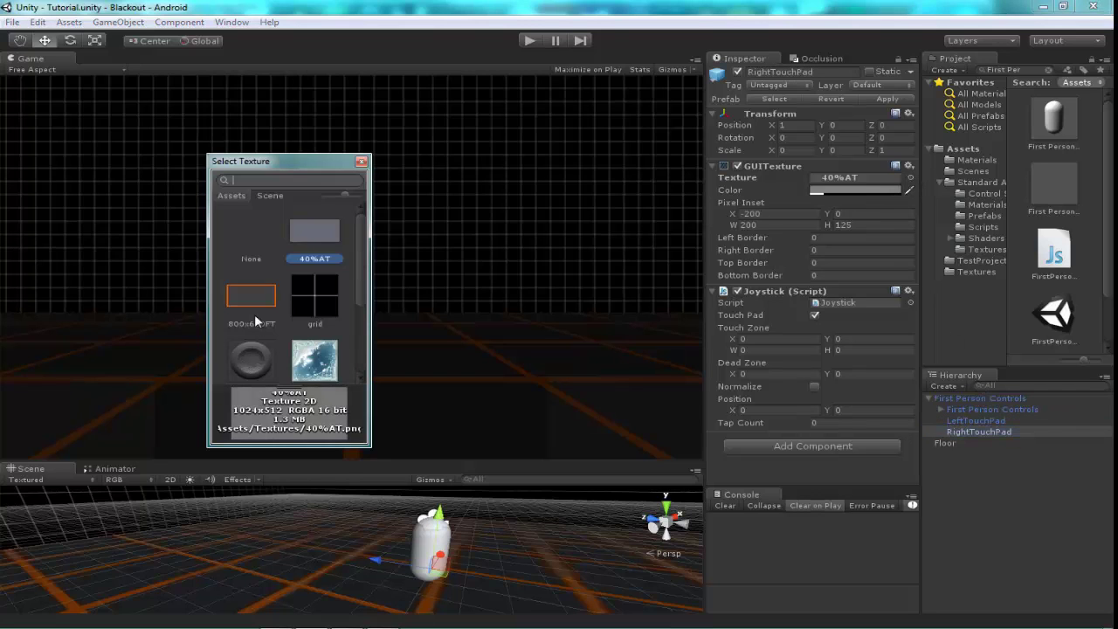
pyautogui.doubleClick(245, 337)
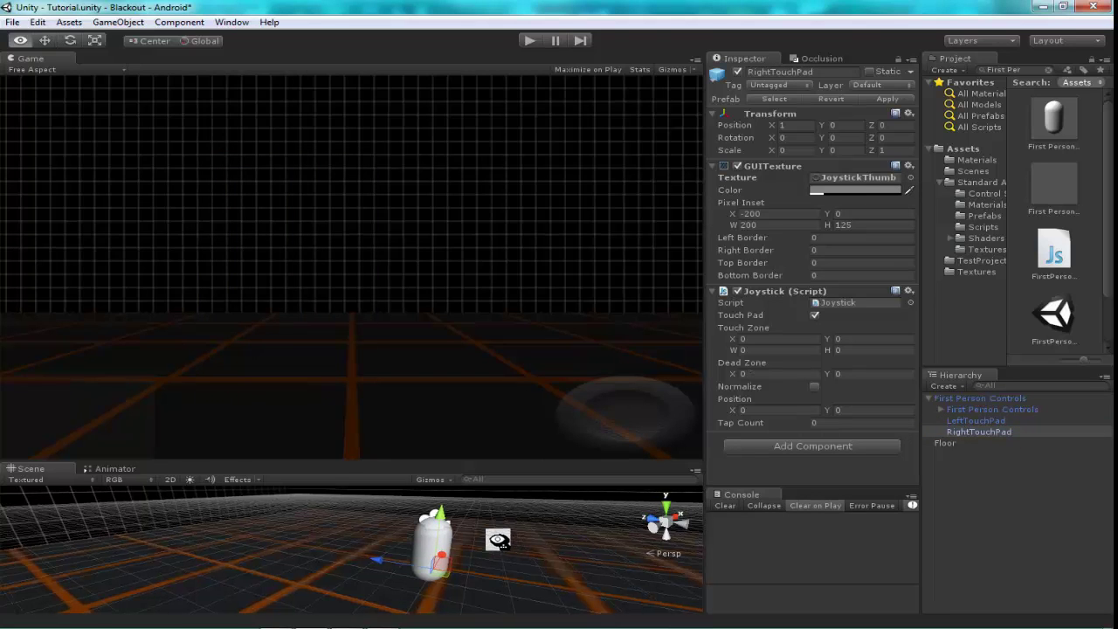
pyautogui.keyDown('alt'); pyautogui.moveTo(499, 536); pyautogui.dragTo(370, 549); pyautogui.keyUp('alt')
pyautogui.scroll(3, 369, 549)
pyautogui.press('r')
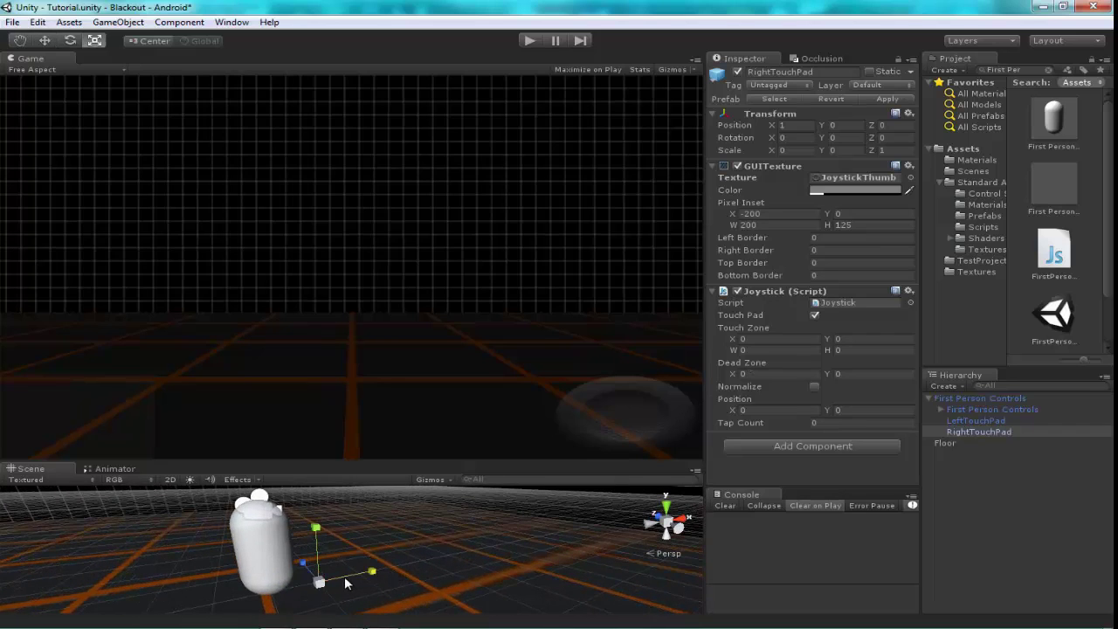
# Set RightTouchPad's pixel inset width to 125
pyautogui.click(830, 225)
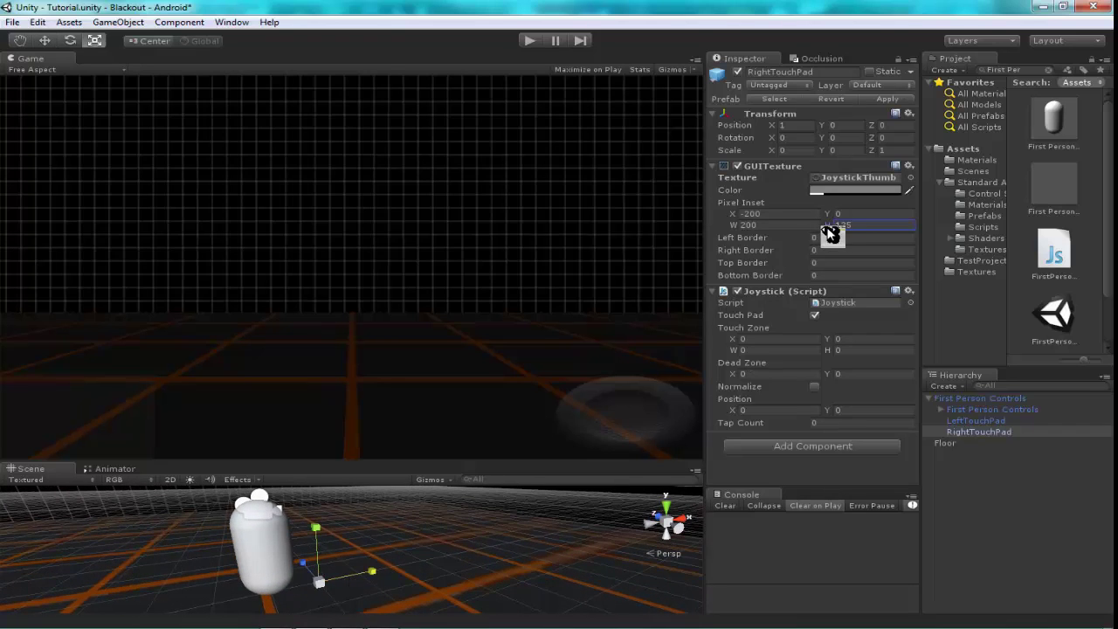
pyautogui.click(736, 226)
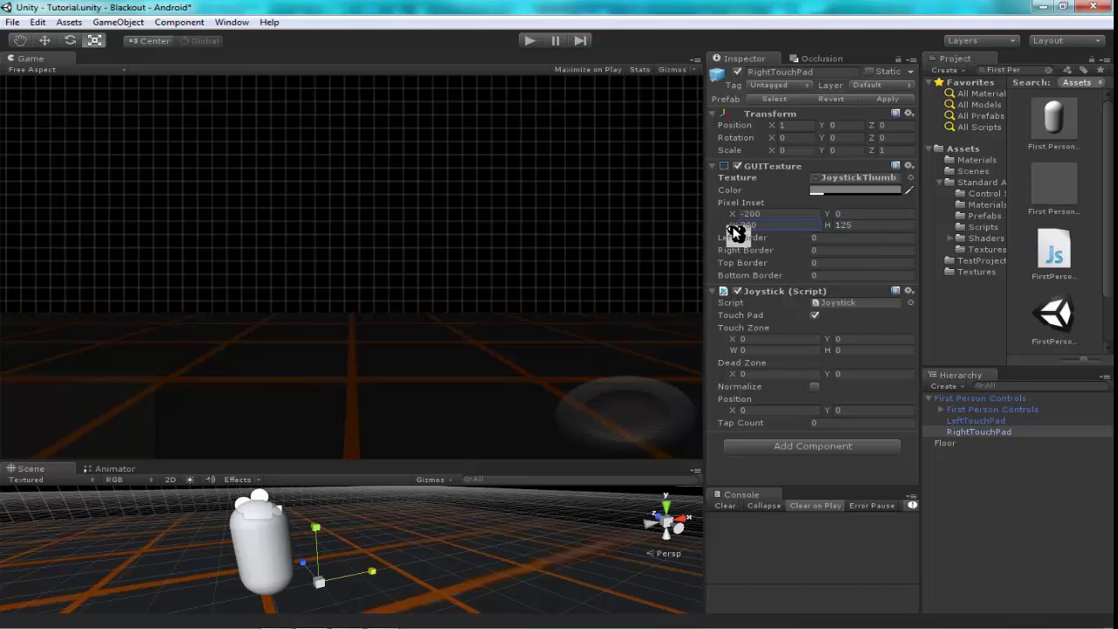
pyautogui.moveTo(736, 231); pyautogui.dragTo(585, 276)
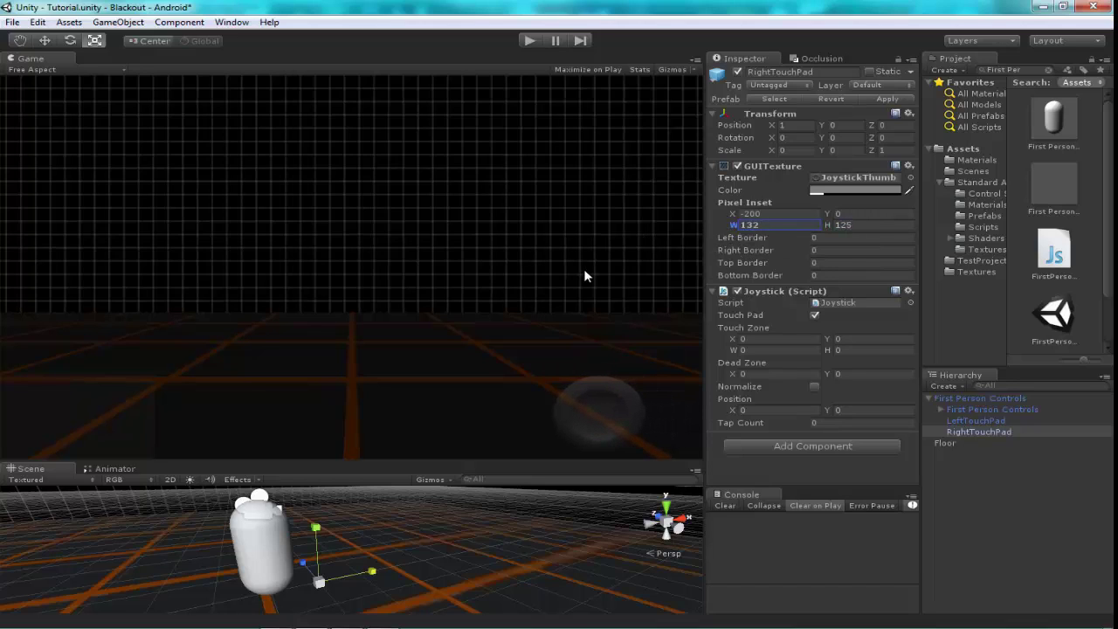
pyautogui.click(776, 225)
pyautogui.press('BackSpace')
pyautogui.press('BackSpace')
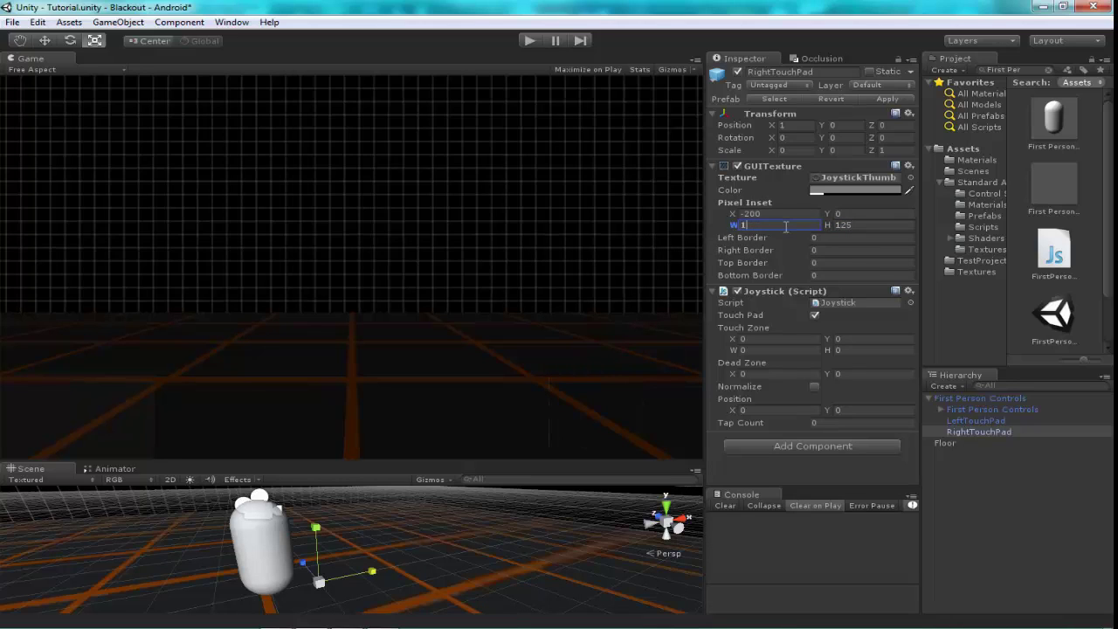
pyautogui.write('00')
pyautogui.press('BackSpace')
pyautogui.press('BackSpace')
pyautogui.write('00')
pyautogui.press('BackSpace')
pyautogui.press('BackSpace')
pyautogui.write('25')
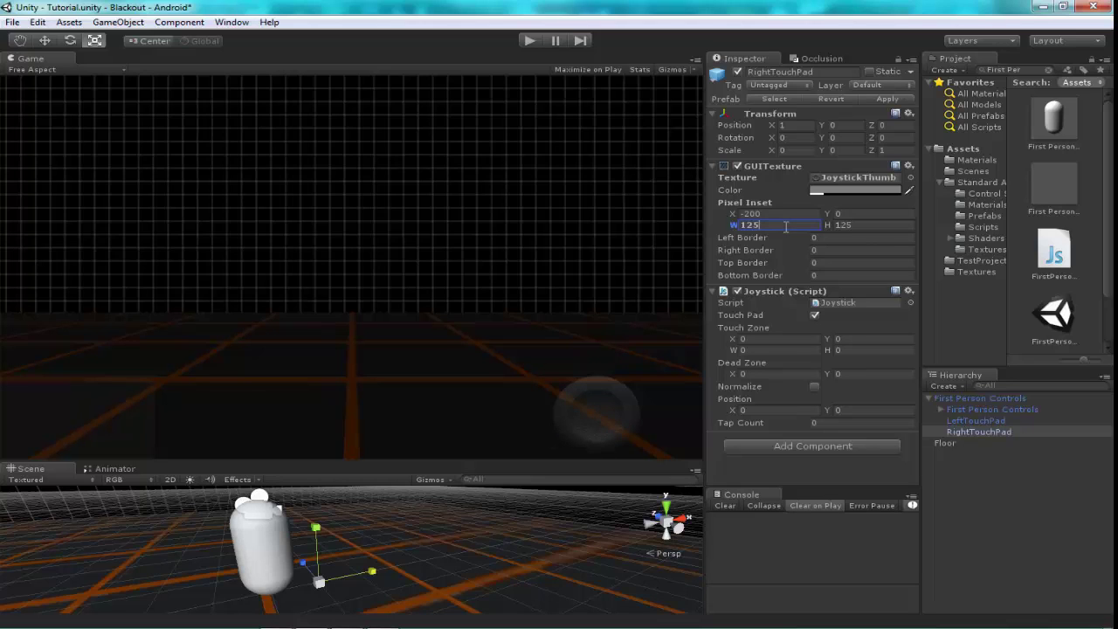
# Edit LeftTouchPad's pixel inset, entering 260 and a vertical offset of 0
pyautogui.click(789, 214)
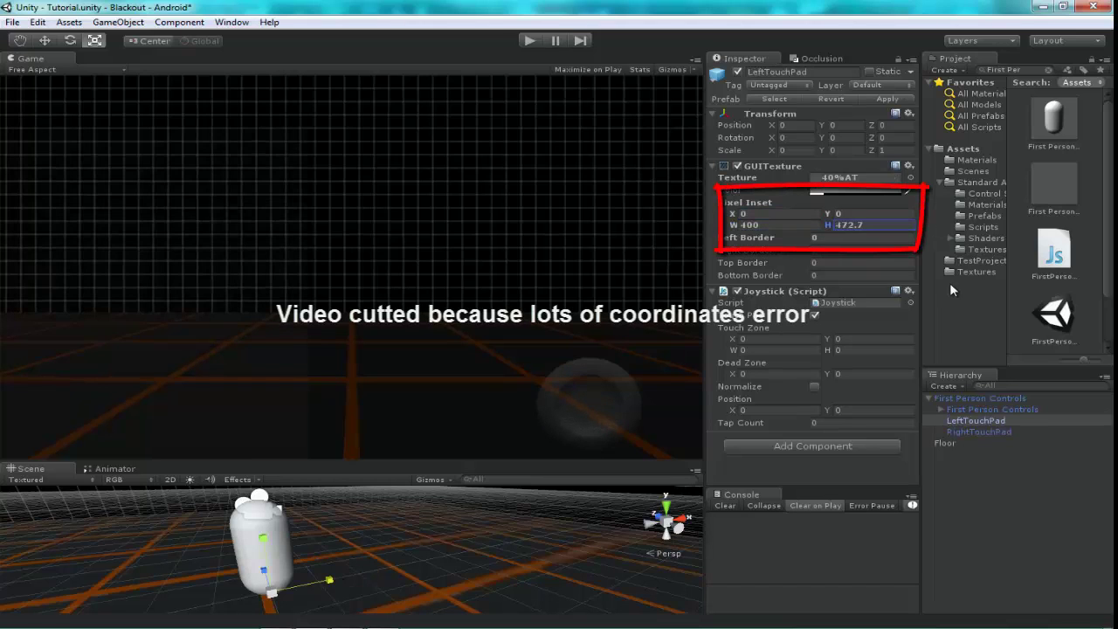
pyautogui.press('BackSpace')
pyautogui.press('BackSpace')
pyautogui.press('BackSpace')
pyautogui.write('260')
pyautogui.moveTo(826, 213); pyautogui.dragTo(845, 224)
pyautogui.press('BackSpace')
pyautogui.press('BackSpace')
pyautogui.press('BackSpace')
pyautogui.write('0')
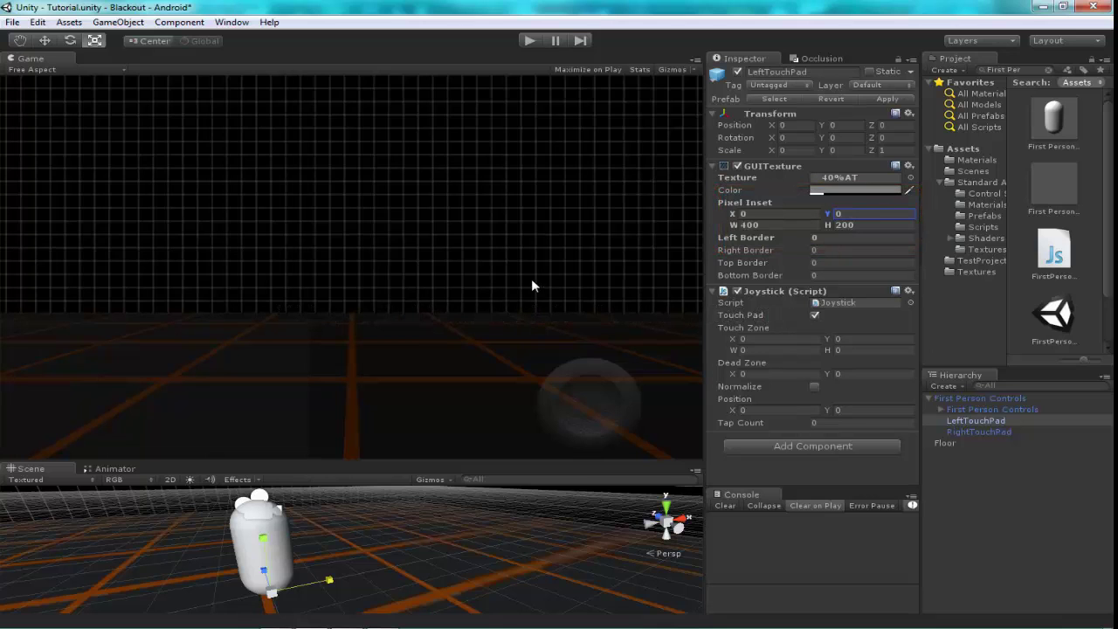
pyautogui.moveTo(489, 559)
pyautogui.keyDown('alt'); pyautogui.mouseDown()
pyautogui.moveTo(407, 564)
pyautogui.moveTo(640, 538)
pyautogui.moveTo(594, 524)
pyautogui.mouseUp(); pyautogui.keyUp('alt')
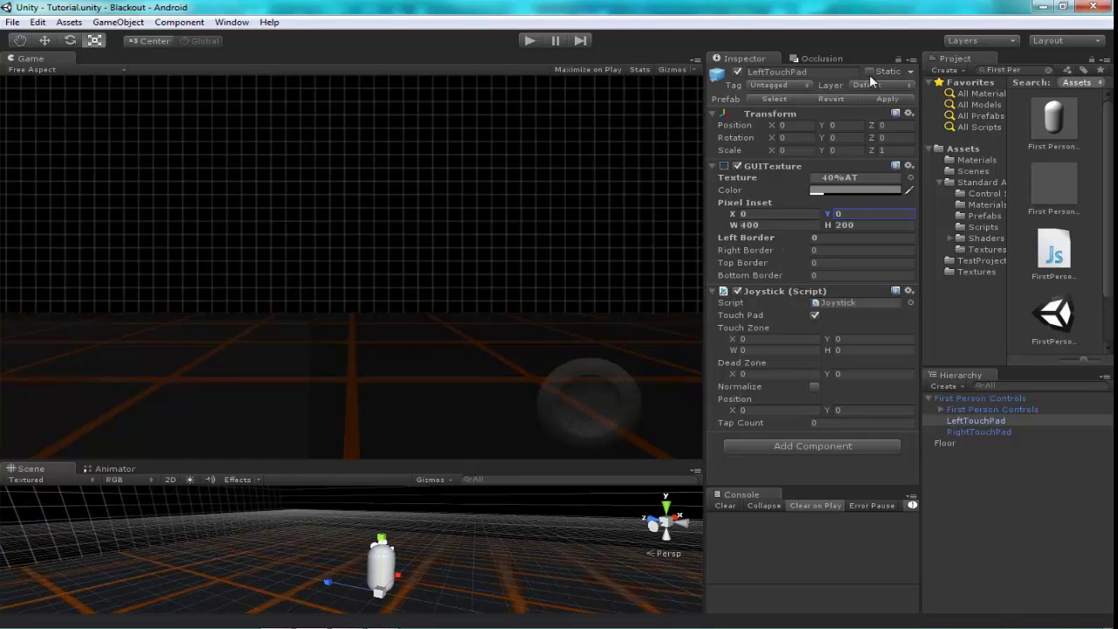
# In Player settings, keep OpenGL ES 2.0 and use Deferred Lighting rendering
pyautogui.click(38, 22)
pyautogui.moveTo(83, 323)
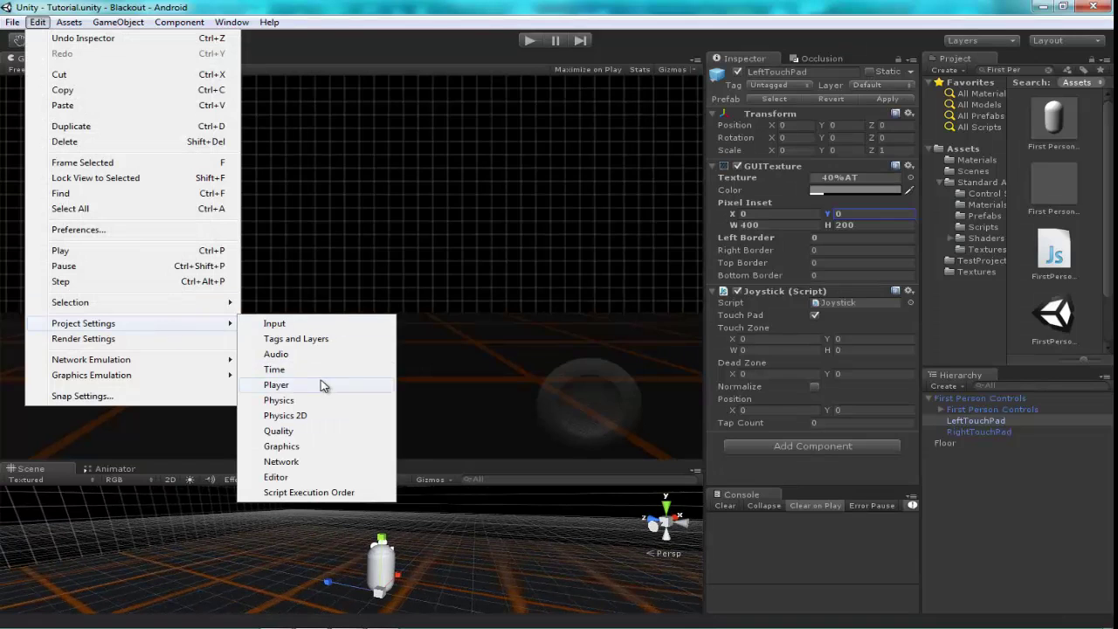
pyautogui.click(301, 384)
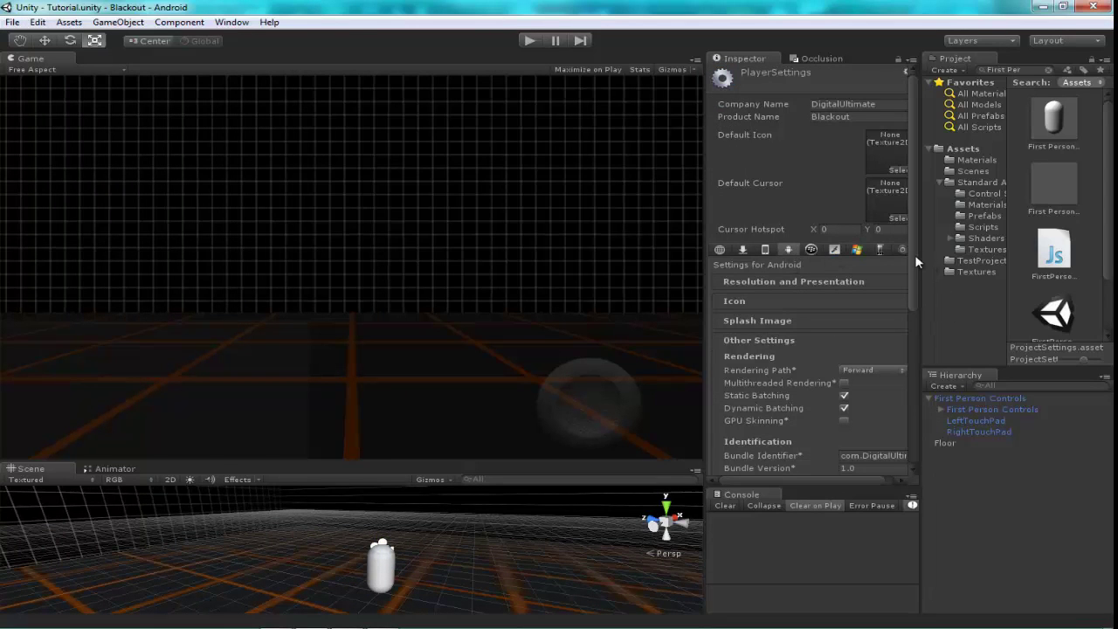
pyautogui.scroll(-5, 875, 425)
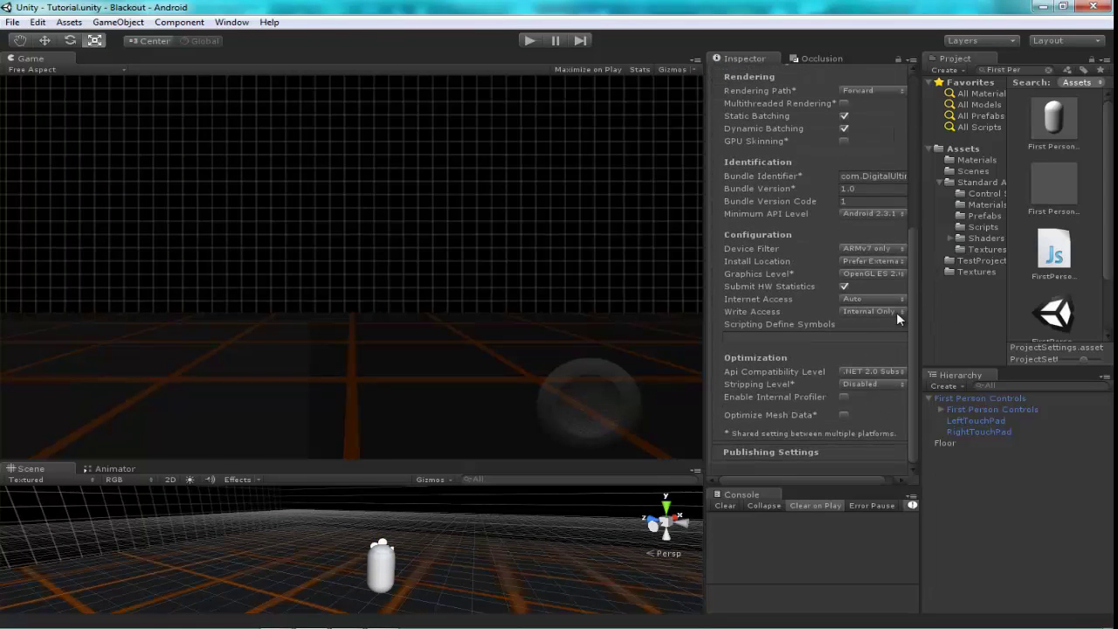
pyautogui.click(887, 275)
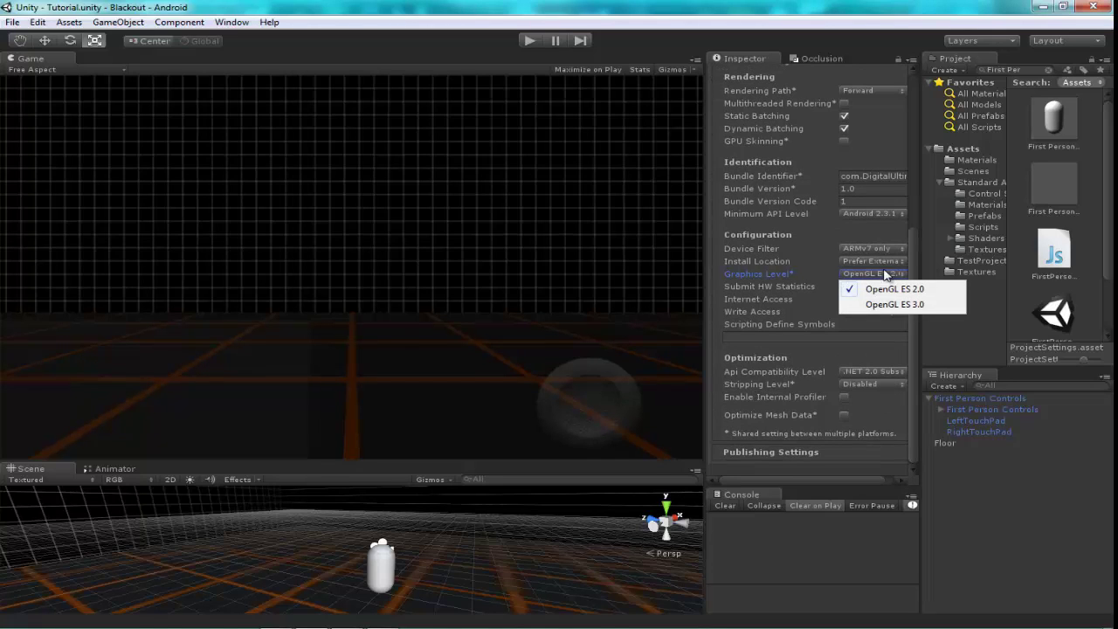
pyautogui.click(863, 237)
pyautogui.scroll(2, 855, 347)
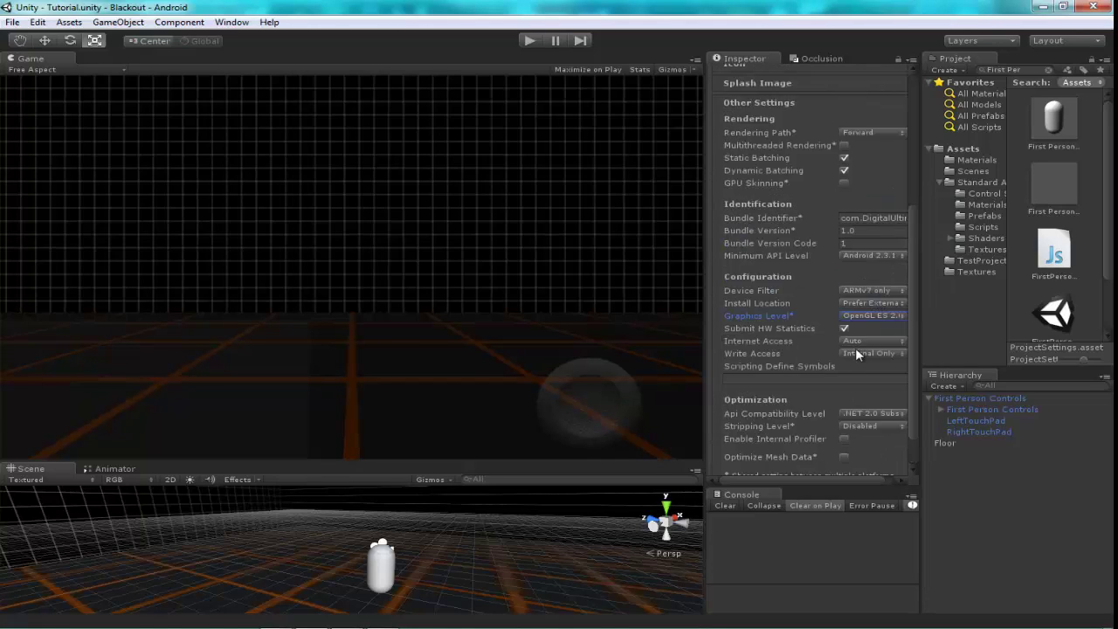
pyautogui.click(886, 133)
pyautogui.click(902, 176)
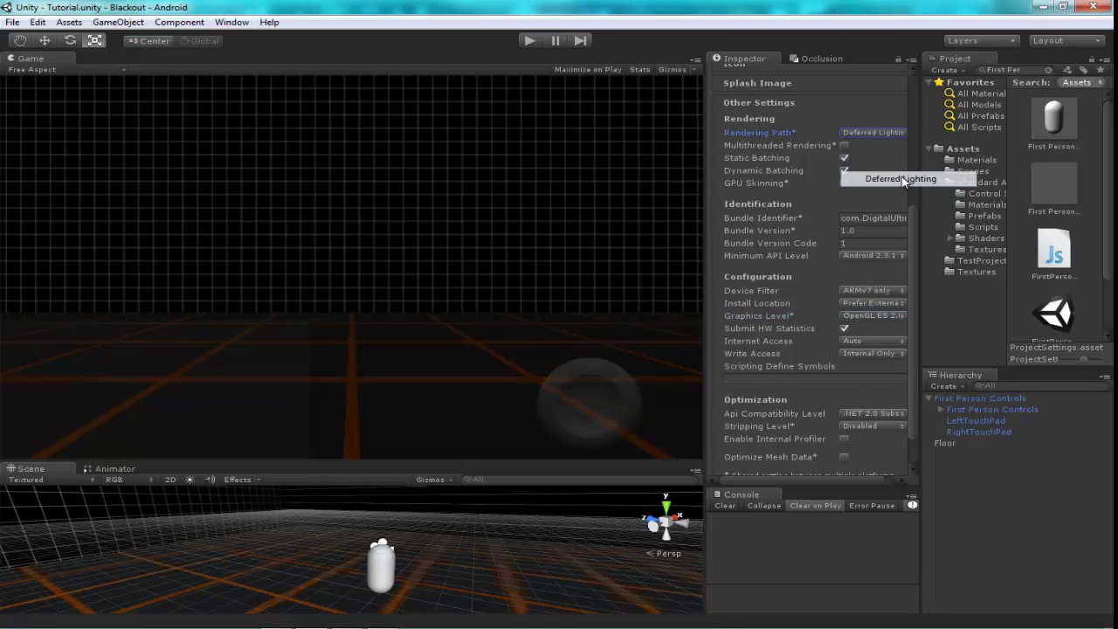
# Set default orientation to Auto Rotation with portrait orientations disallowed
pyautogui.scroll(2, 900, 184)
pyautogui.scroll(2, 899, 178)
pyautogui.click(769, 131)
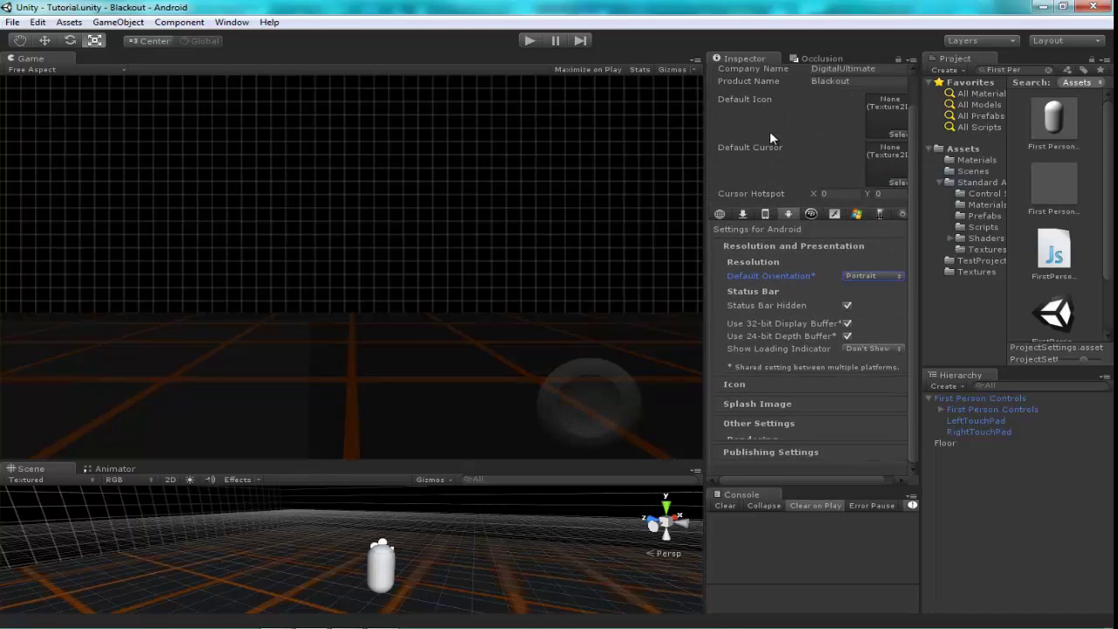
pyautogui.click(860, 284)
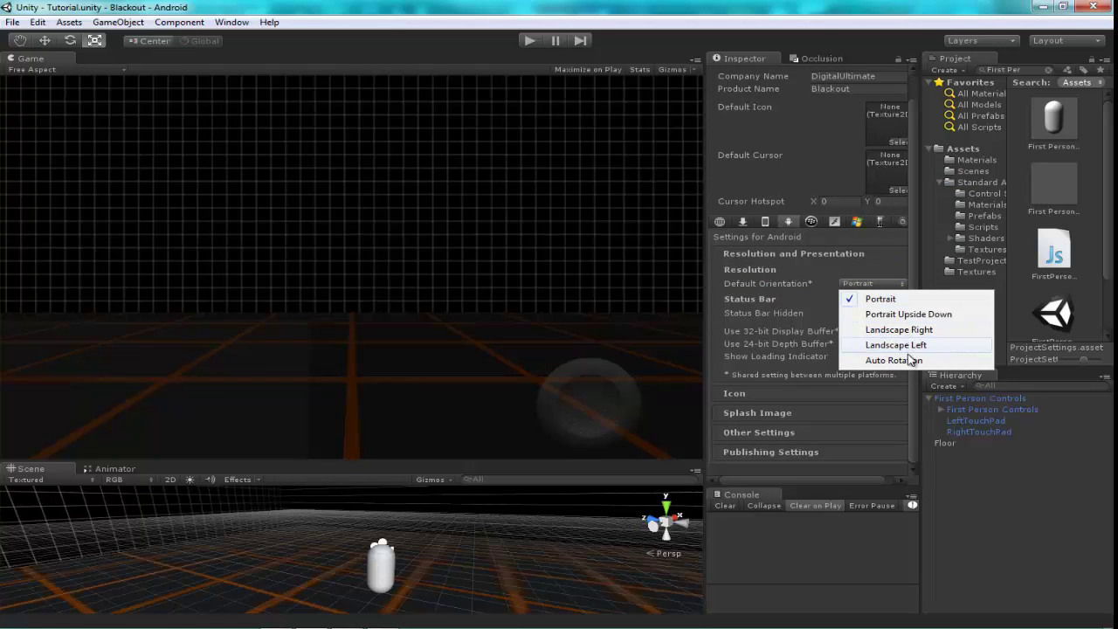
pyautogui.click(908, 358)
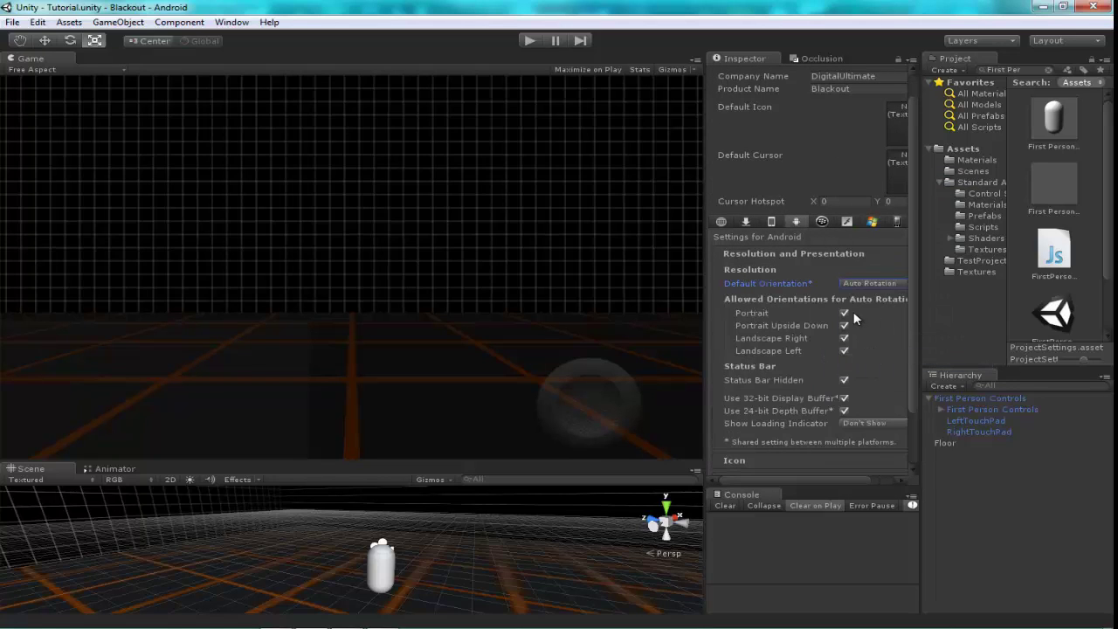
pyautogui.click(844, 313)
pyautogui.scroll(-2, 852, 367)
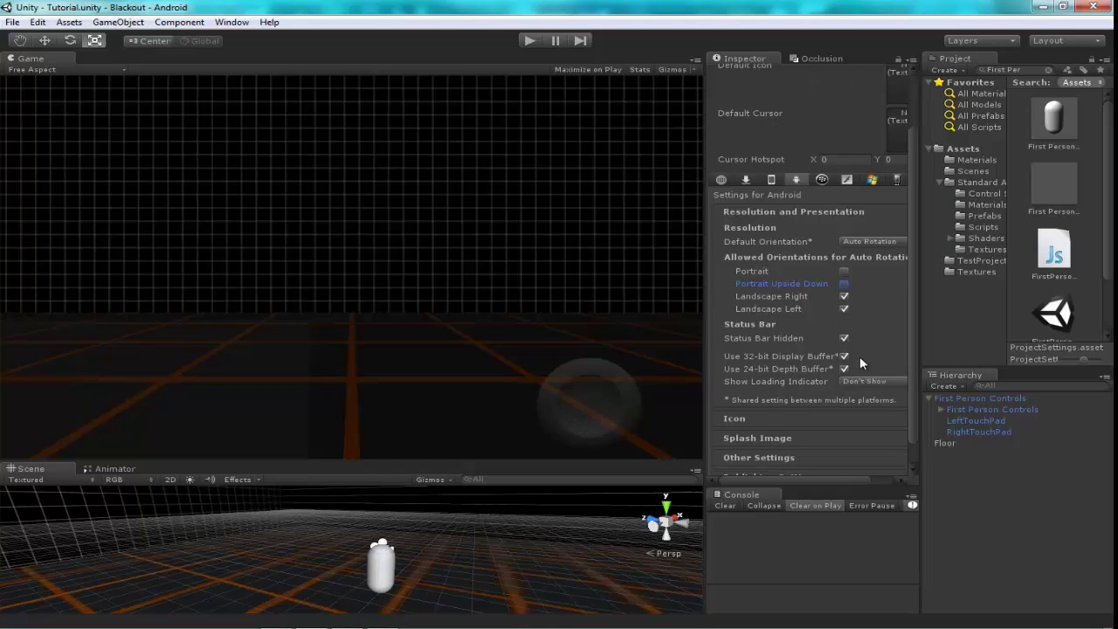
# Turn VSync off for the Beautiful and Fantastic quality levels
pyautogui.click(37, 21)
pyautogui.moveTo(83, 323)
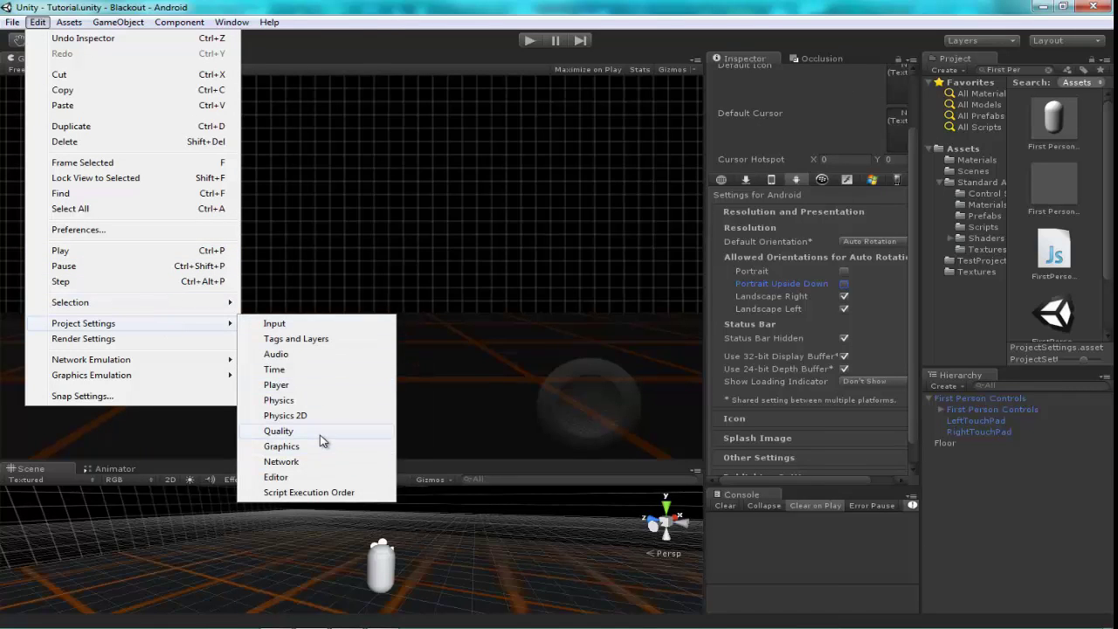
pyautogui.click(280, 431)
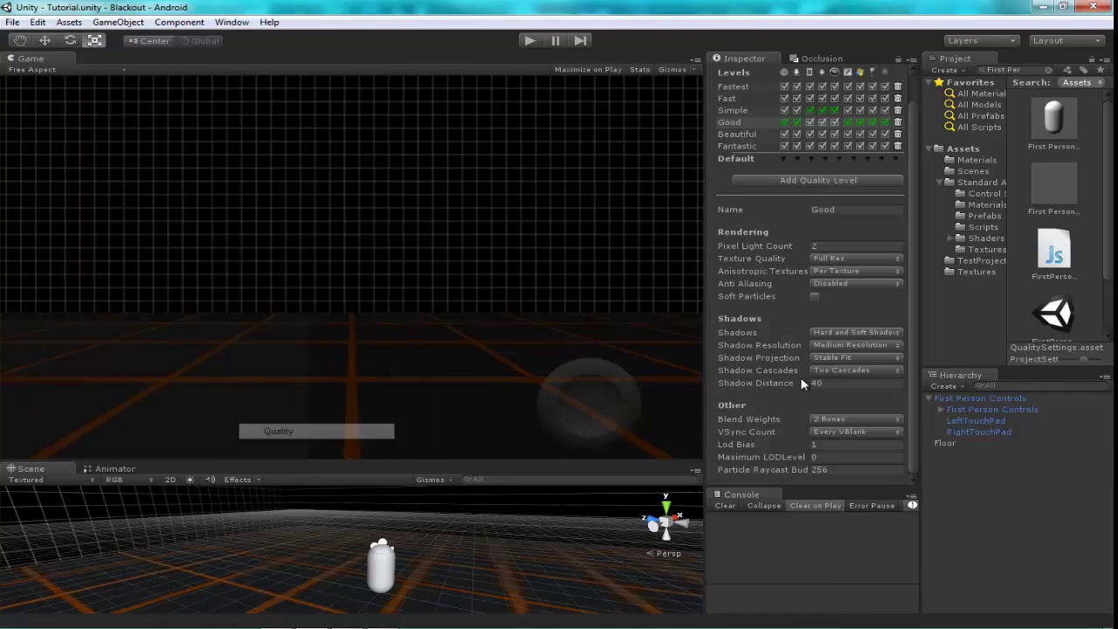
pyautogui.click(866, 431)
pyautogui.click(890, 459)
pyautogui.click(747, 134)
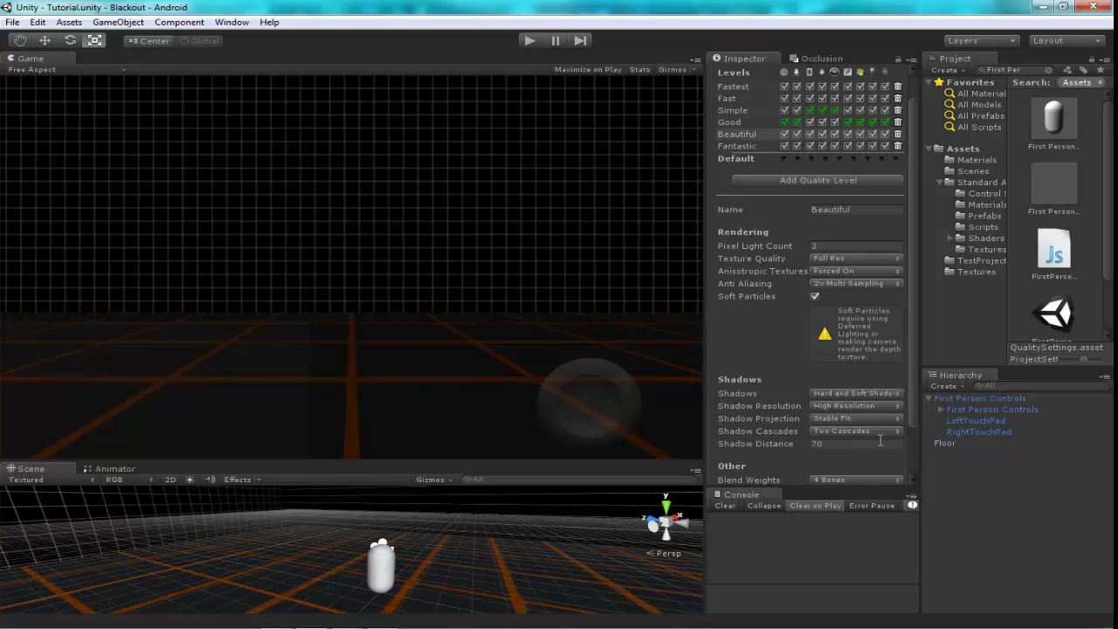
pyautogui.scroll(-2, 868, 467)
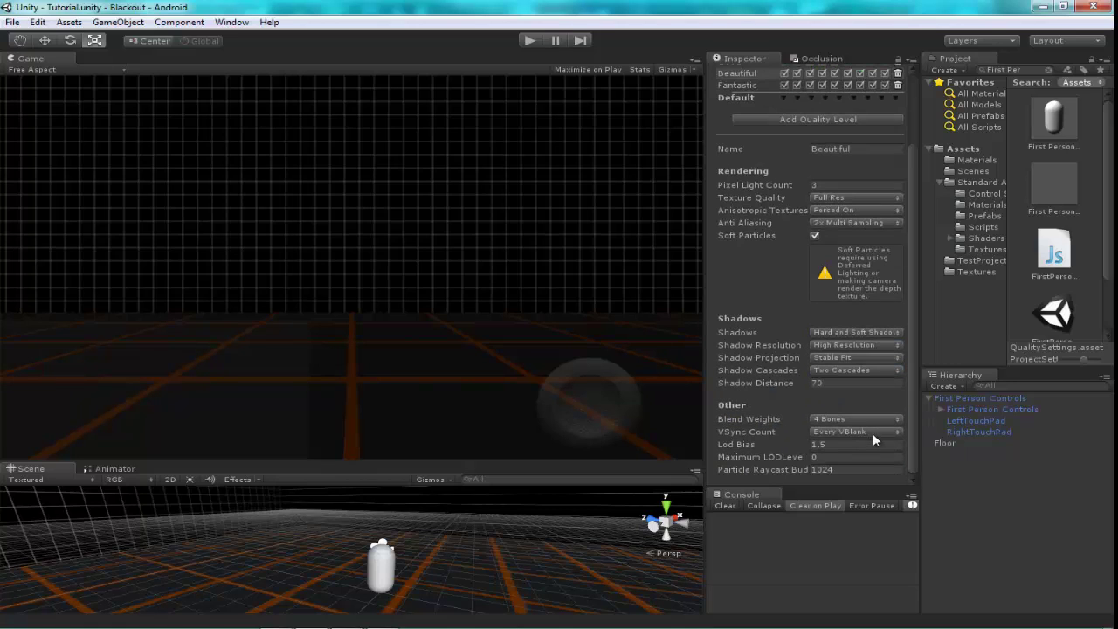
pyautogui.click(872, 432)
pyautogui.click(738, 85)
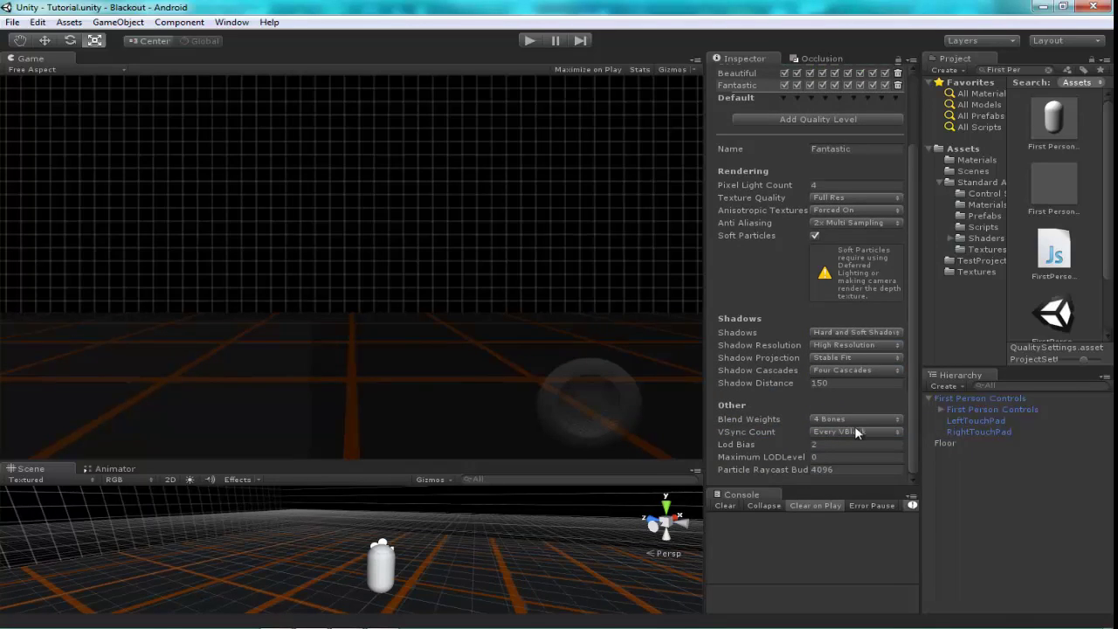
pyautogui.click(856, 432)
pyautogui.hotkey('ctrl', 'b')
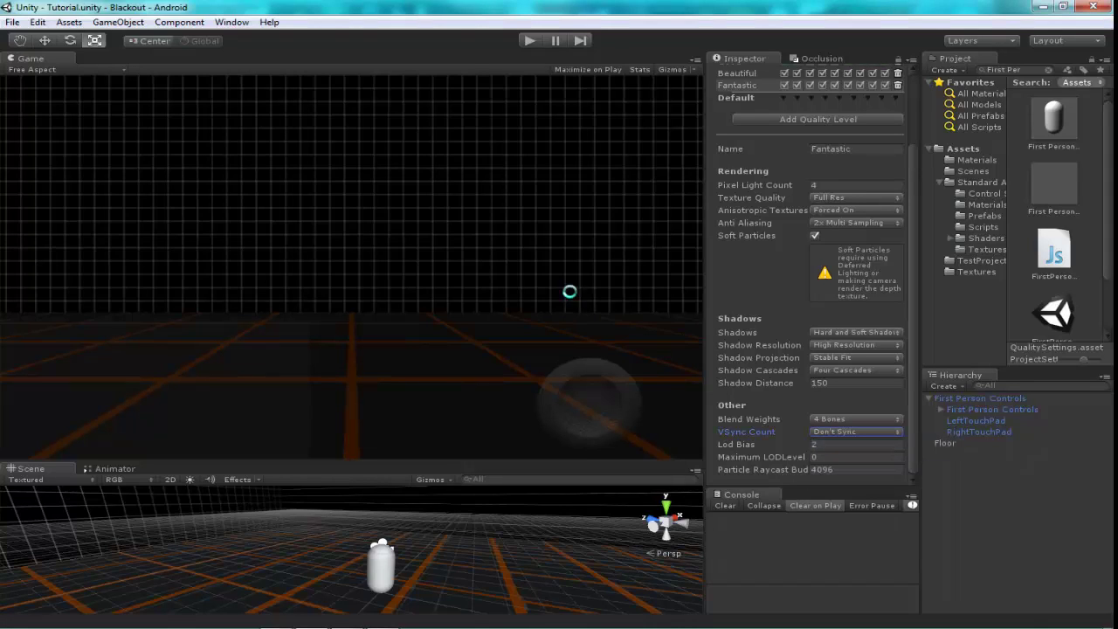